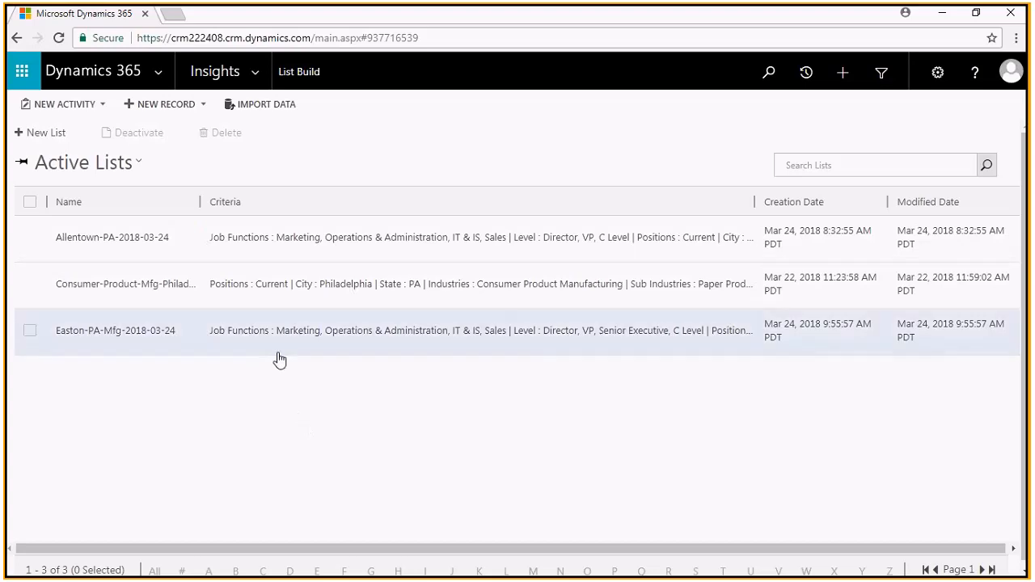
# Open the Easton-PA-Mfg-2018-03-24 list from the active lists
pyautogui.click(87, 332)
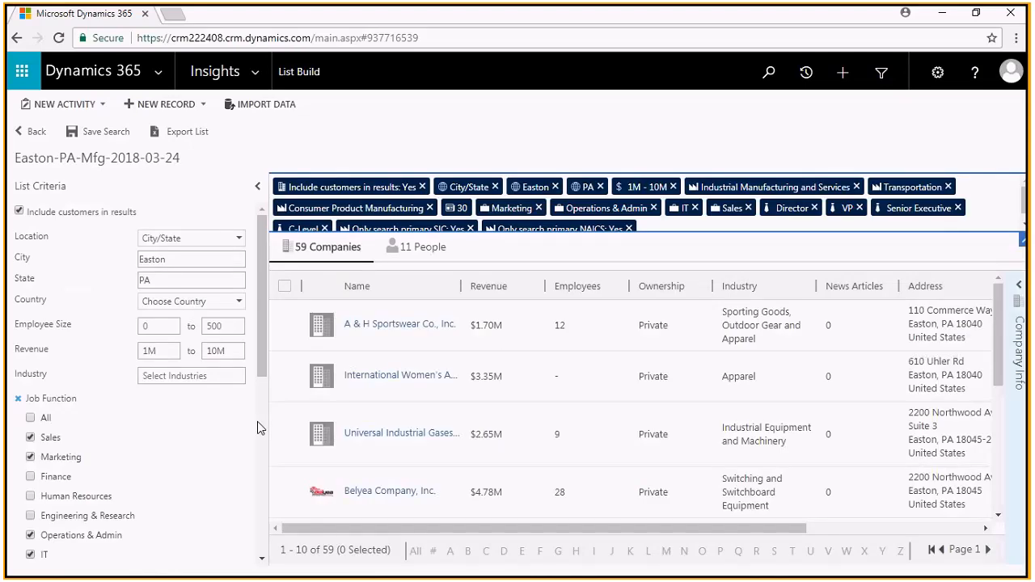
# Go to the installed solutions in Settings and widen the Display Name column to show the full solution names
pyautogui.click(254, 72)
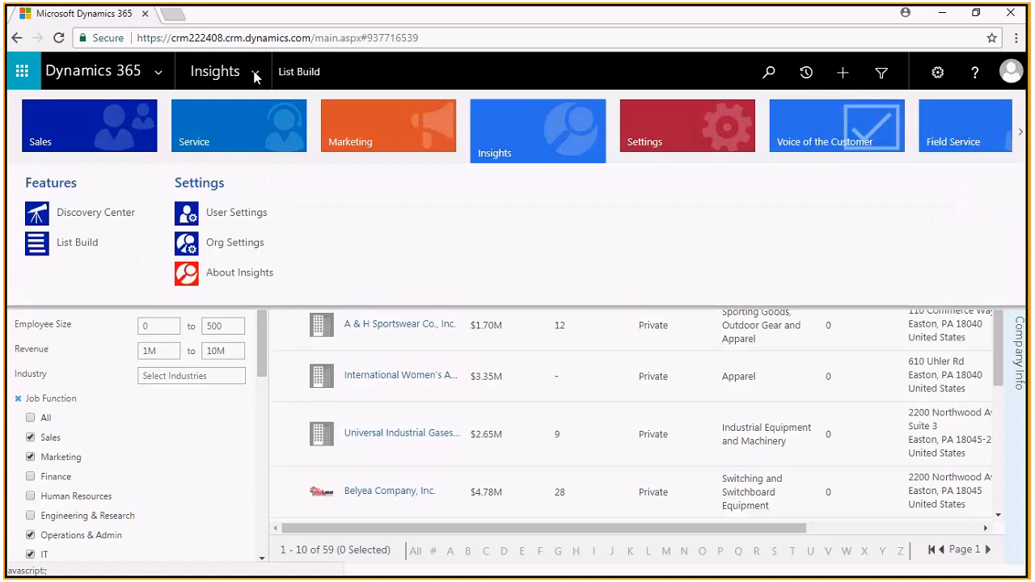
pyautogui.click(659, 125)
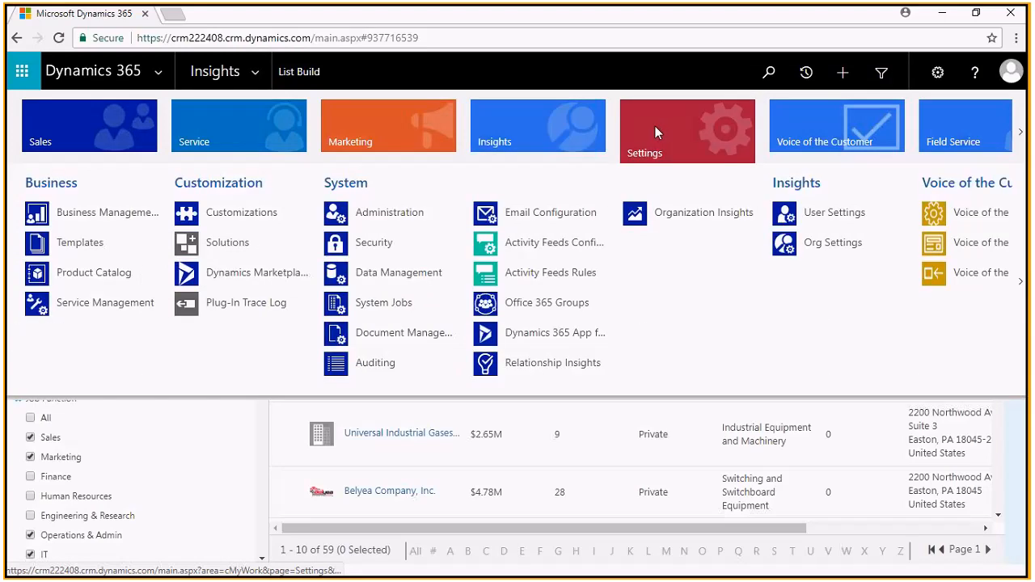
pyautogui.click(230, 242)
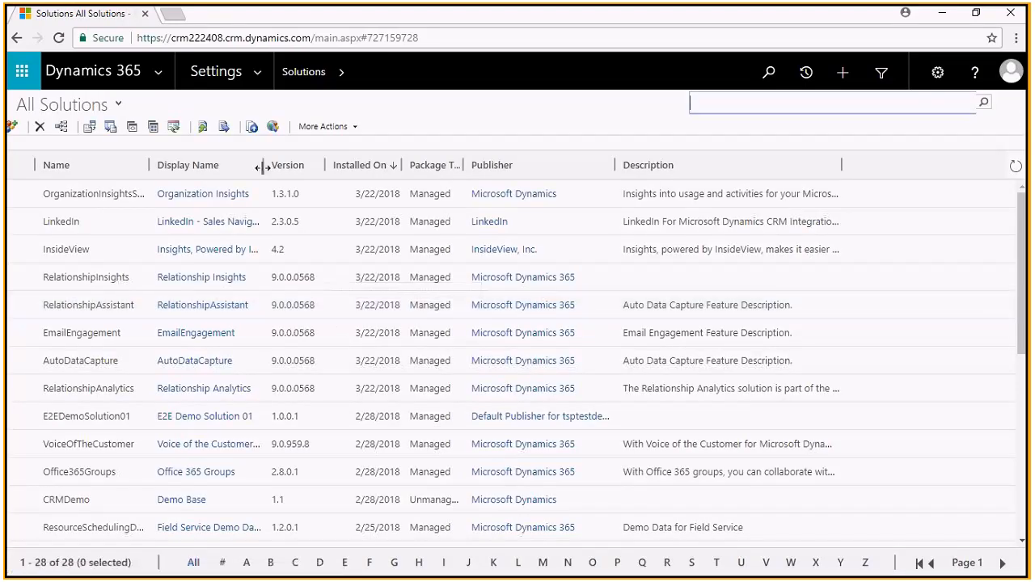
pyautogui.moveTo(263, 167); pyautogui.dragTo(346, 170)
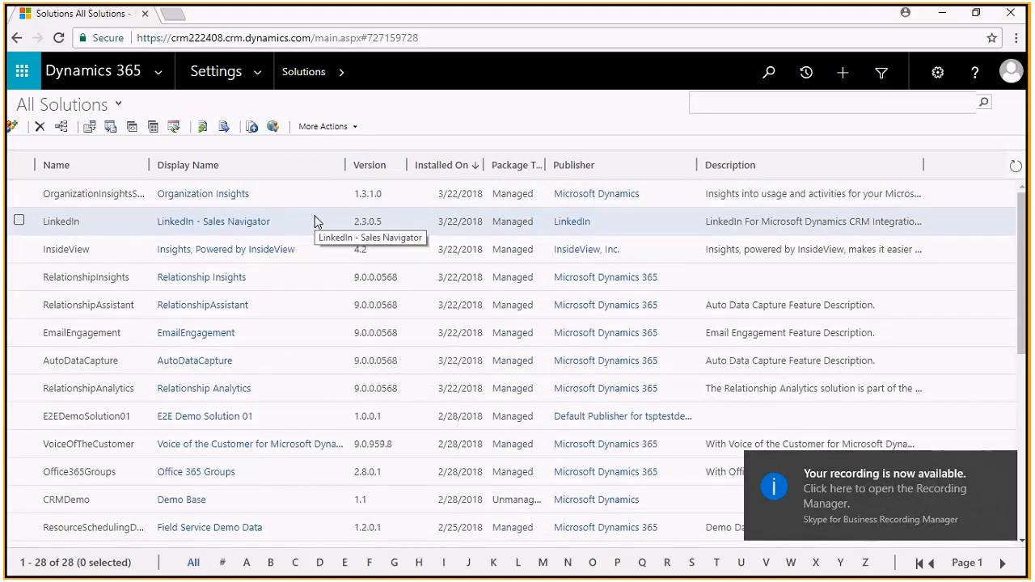
# Check the Dynamics 365 version information, close it, and select the Insights, Powered by InsideView solution
pyautogui.click(937, 72)
pyautogui.click(922, 221)
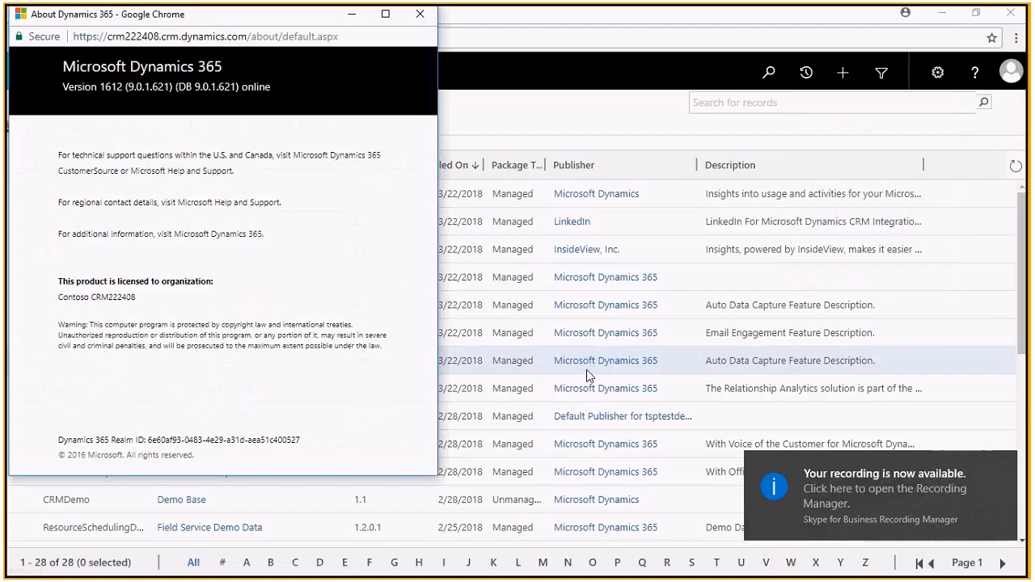
pyautogui.click(420, 14)
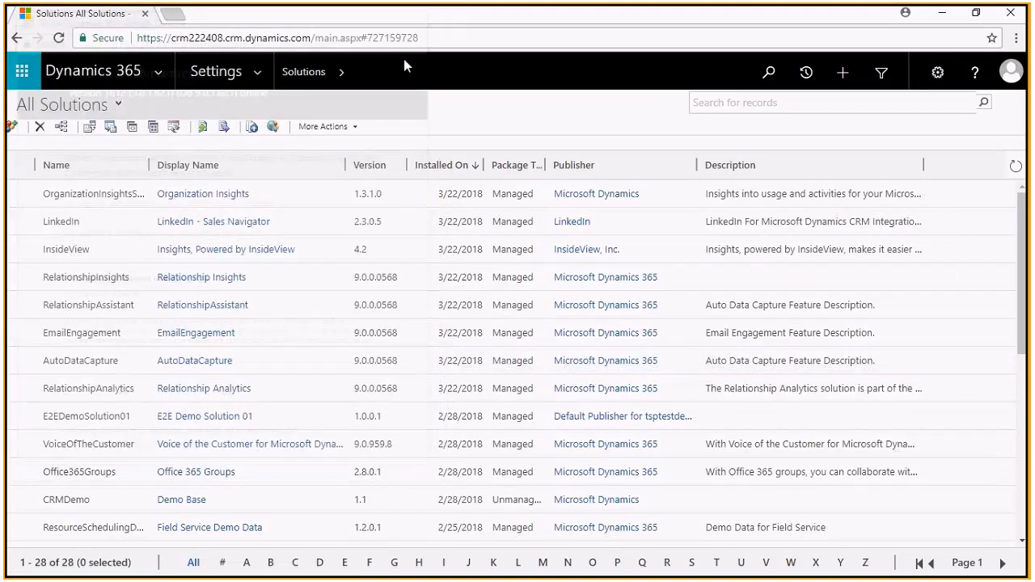
pyautogui.click(321, 261)
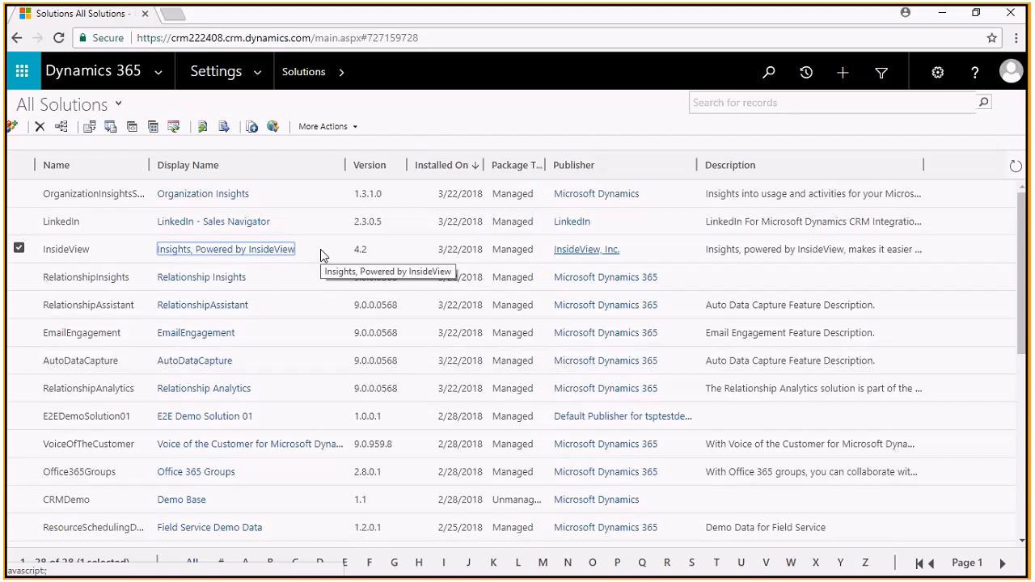
# Open the Sales leads, widen the Topic column, and review the leads created from the InsideView list build
pyautogui.click(256, 70)
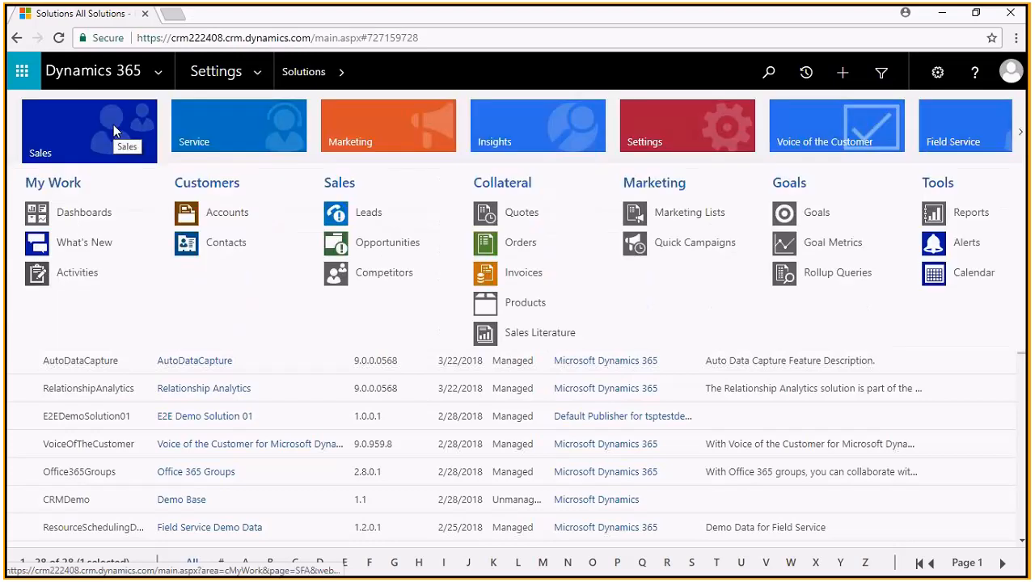
pyautogui.click(344, 214)
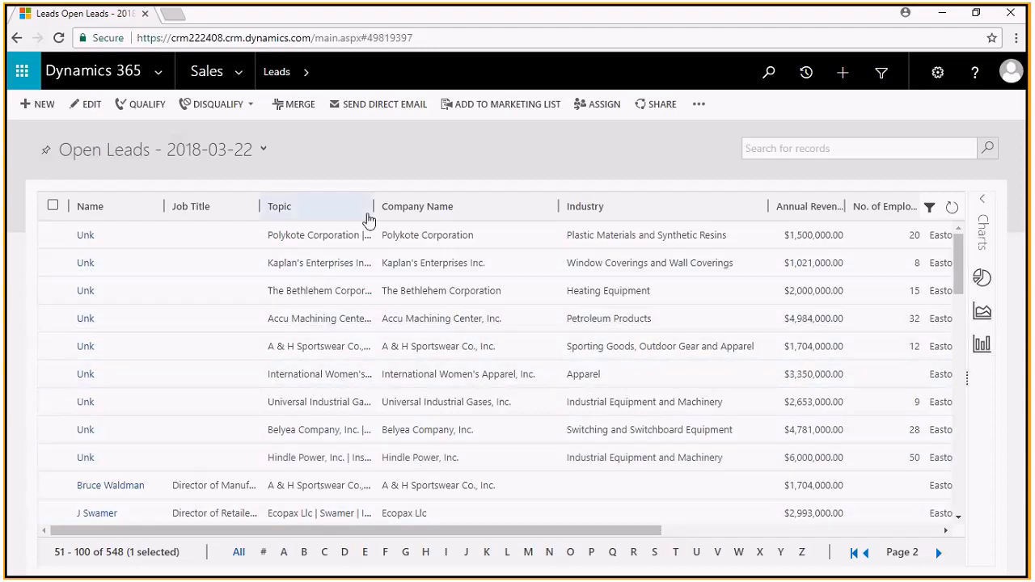
pyautogui.moveTo(373, 207); pyautogui.dragTo(576, 239)
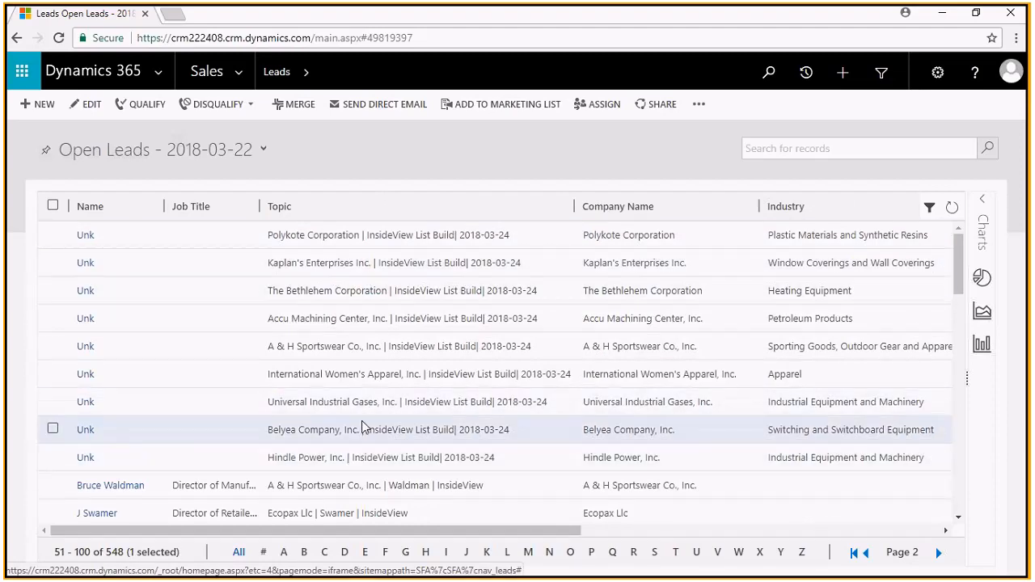
pyautogui.scroll(-1, 361, 422)
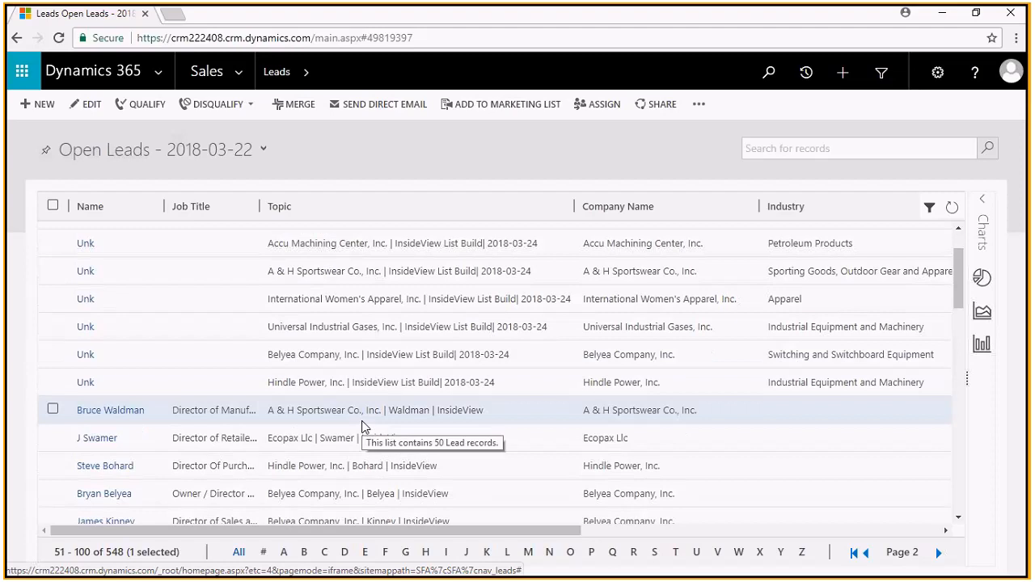
pyautogui.scroll(1, 348, 414)
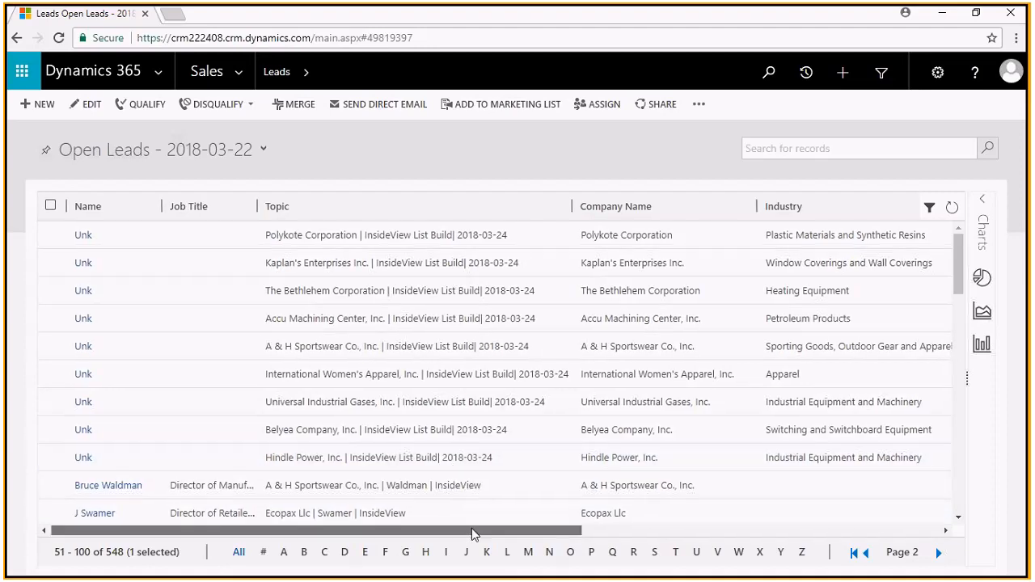
pyautogui.moveTo(471, 531); pyautogui.dragTo(387, 547)
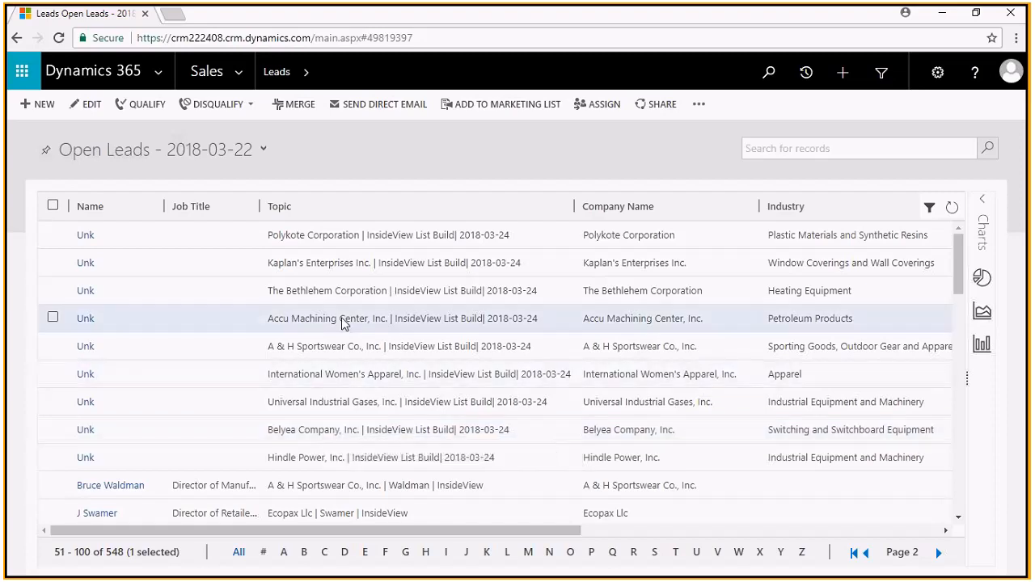
# Go to List Build in the Insights area and open the Easton-PA-Mfg-2018-03-24 list
pyautogui.click(239, 73)
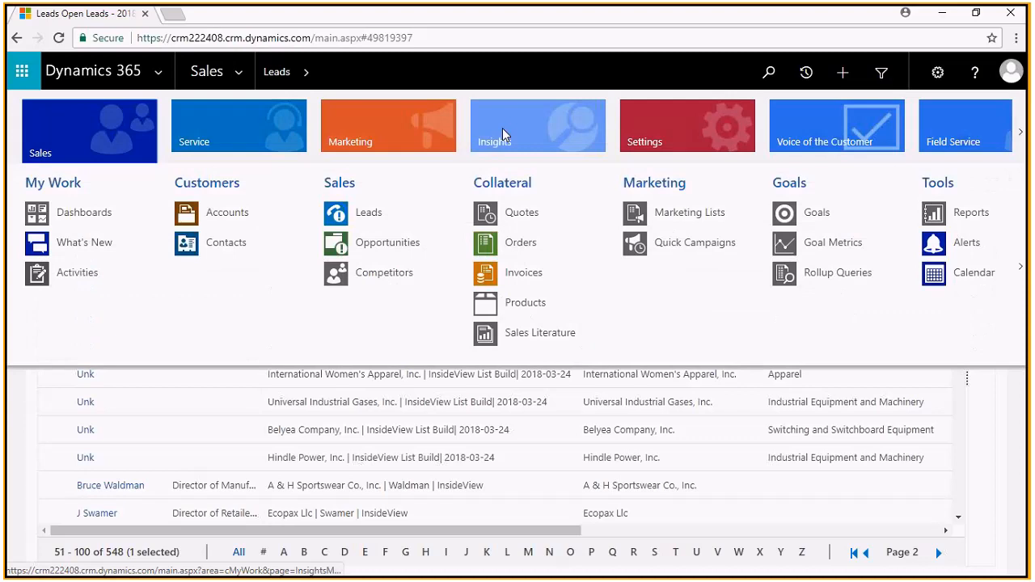
pyautogui.click(502, 128)
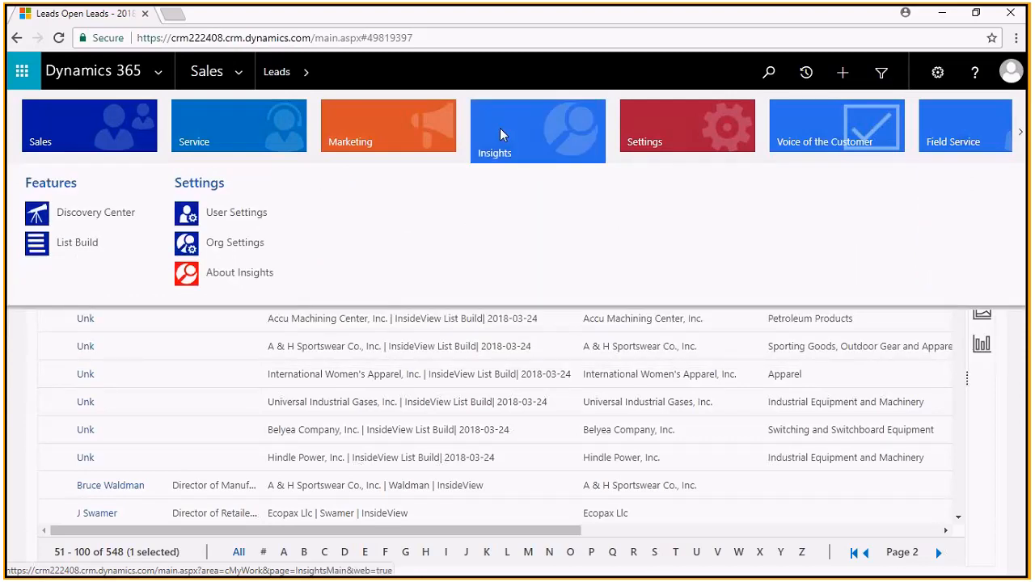
pyautogui.click(74, 242)
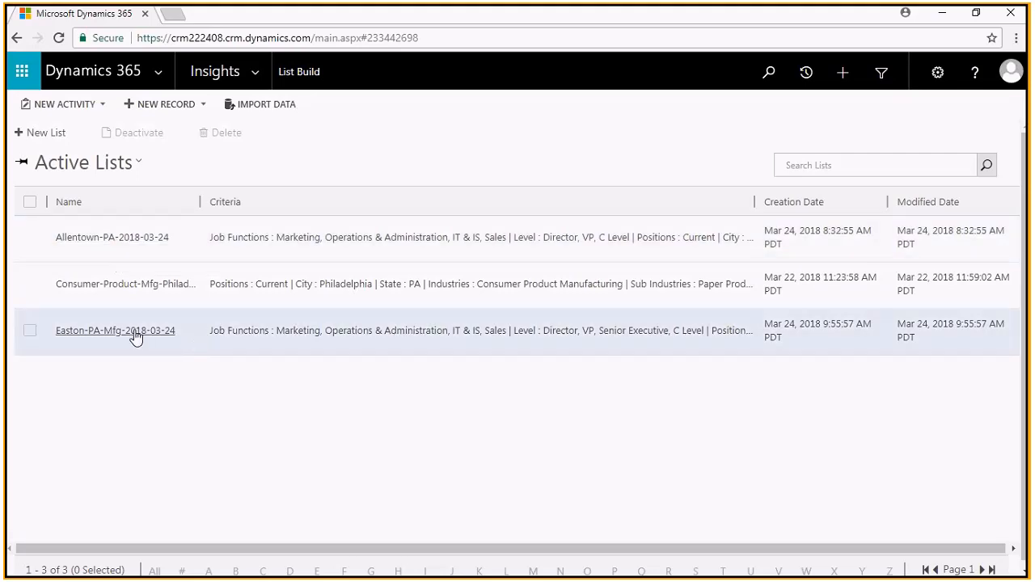
pyautogui.click(134, 331)
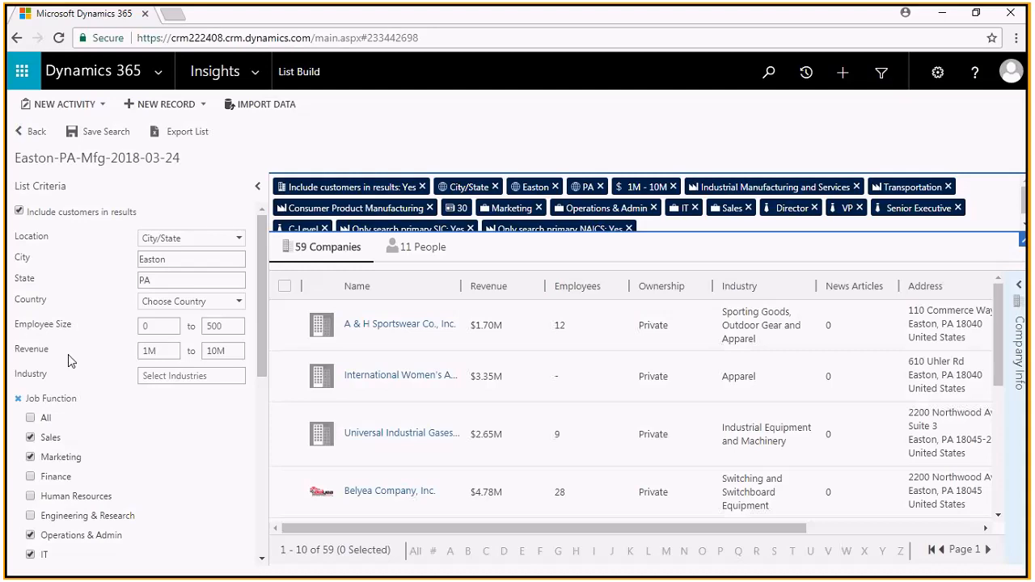
# Review the Easton list's job function and job level criteria and the additional filter options on offer
pyautogui.scroll(-4, 114, 416)
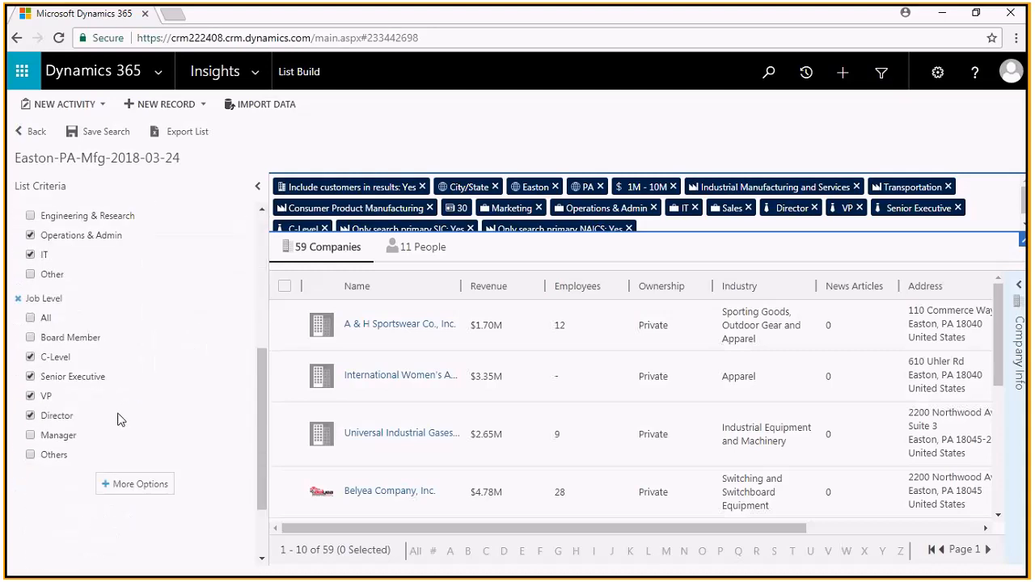
pyautogui.click(133, 485)
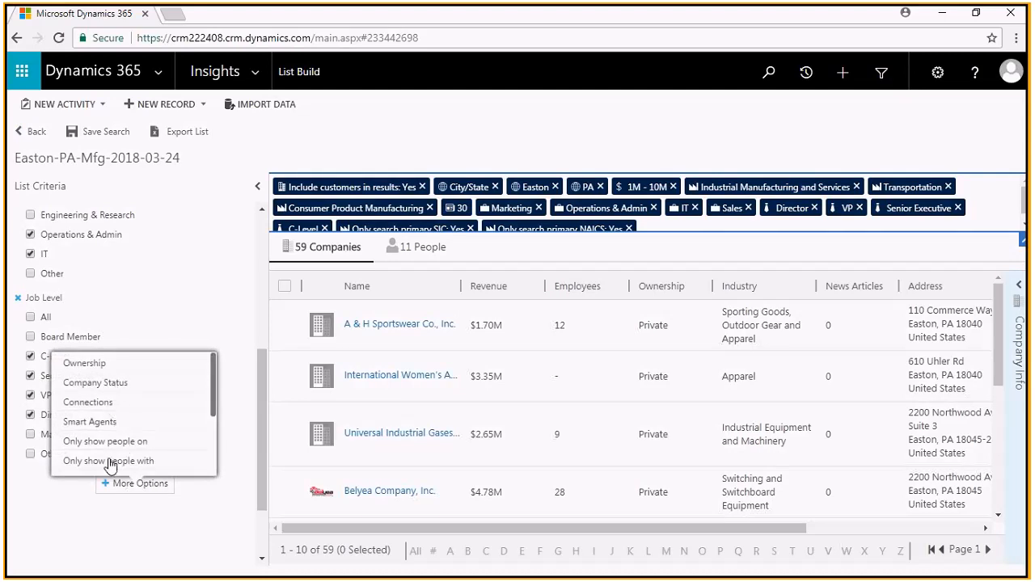
pyautogui.click(69, 519)
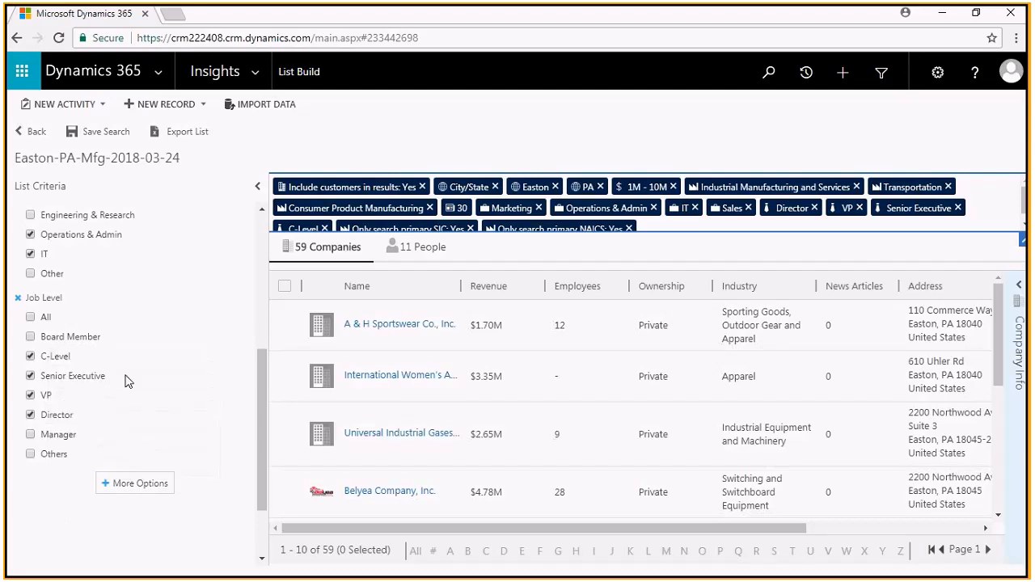
pyautogui.scroll(5, 126, 382)
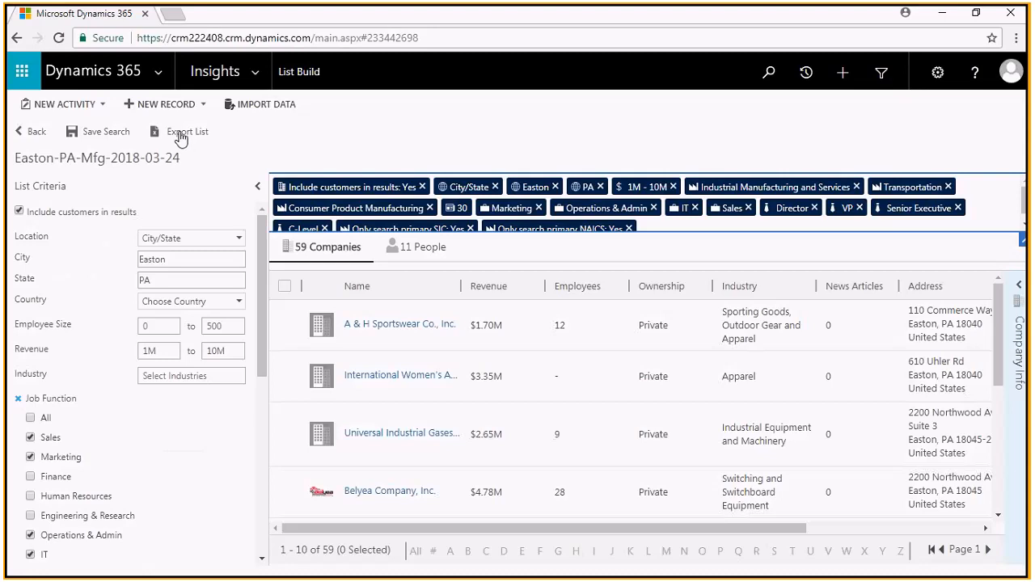
# Return to List Build in the Insights area and start a new list
pyautogui.click(256, 76)
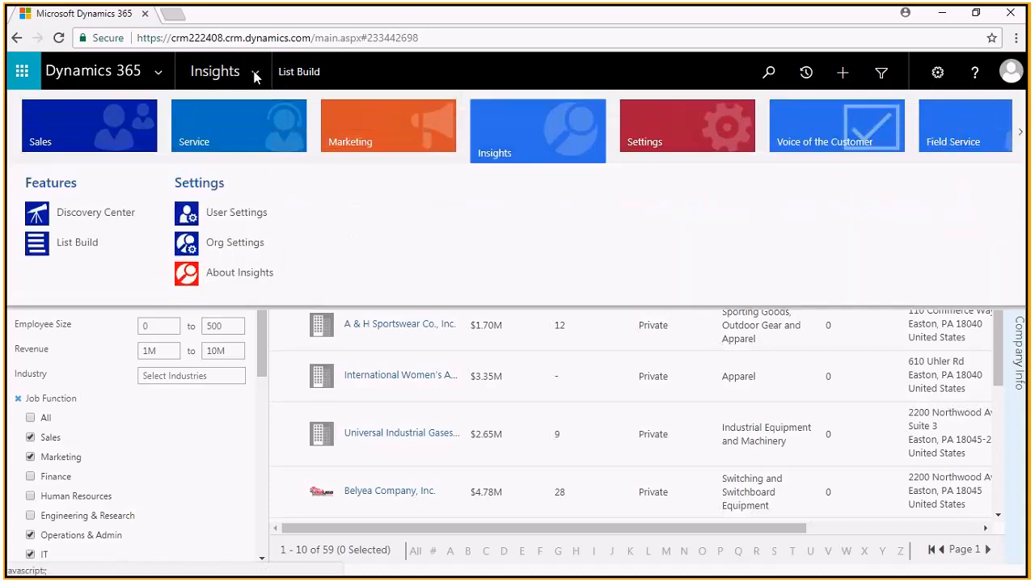
pyautogui.click(111, 124)
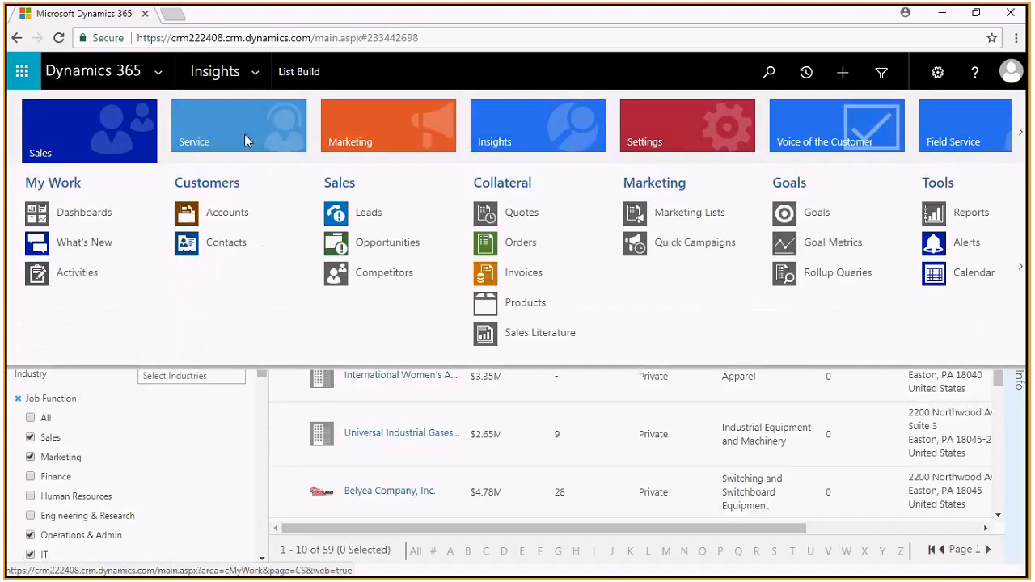
pyautogui.click(522, 135)
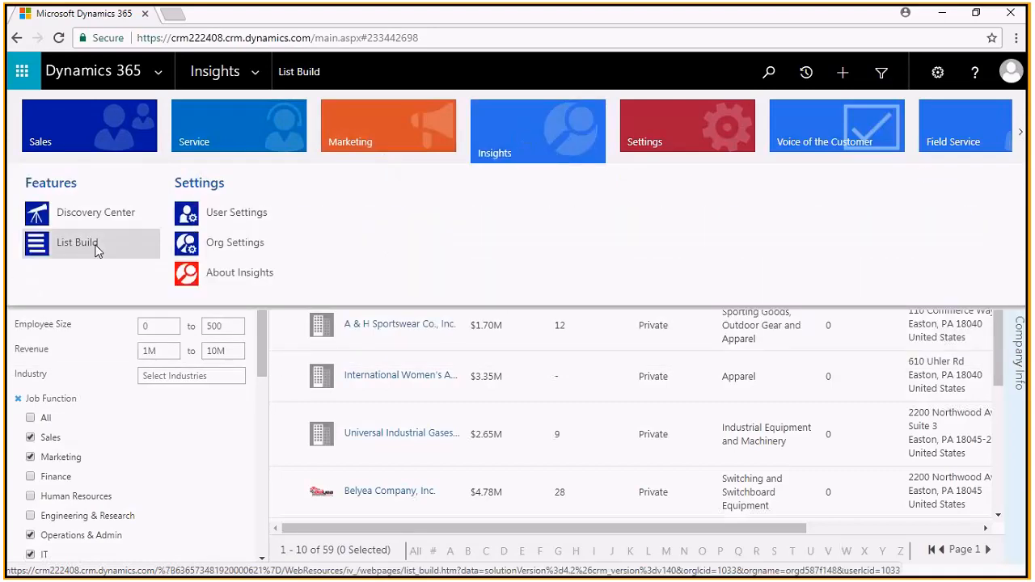
pyautogui.click(92, 251)
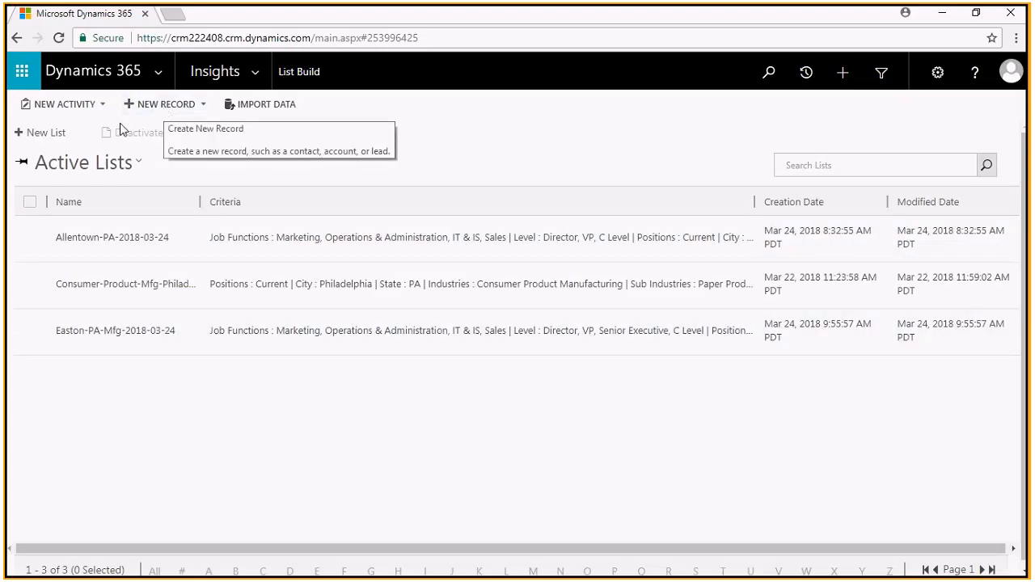
pyautogui.click(46, 135)
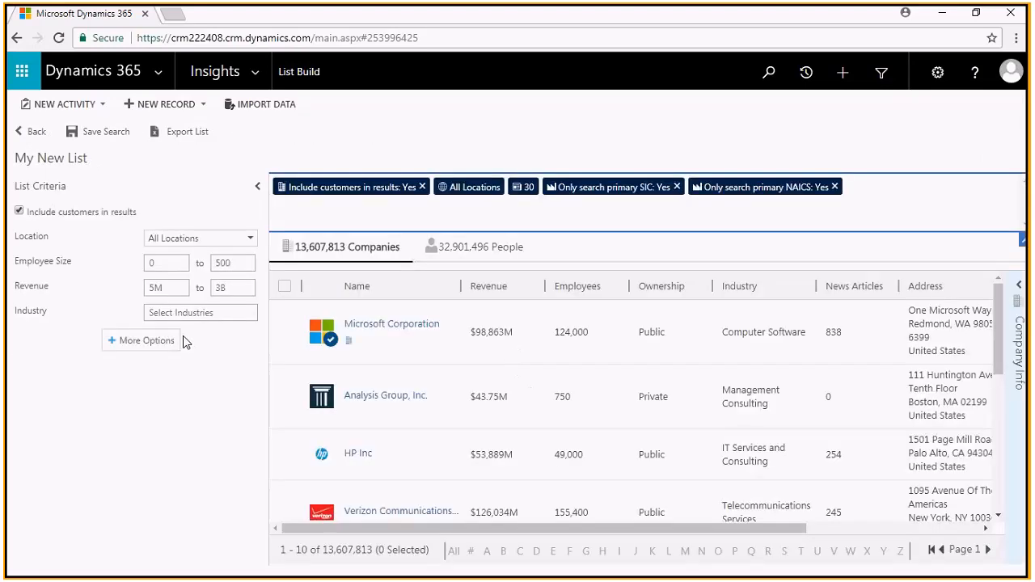
# Try the City/State and Region location types for the new list and look through the available regions
pyautogui.click(173, 240)
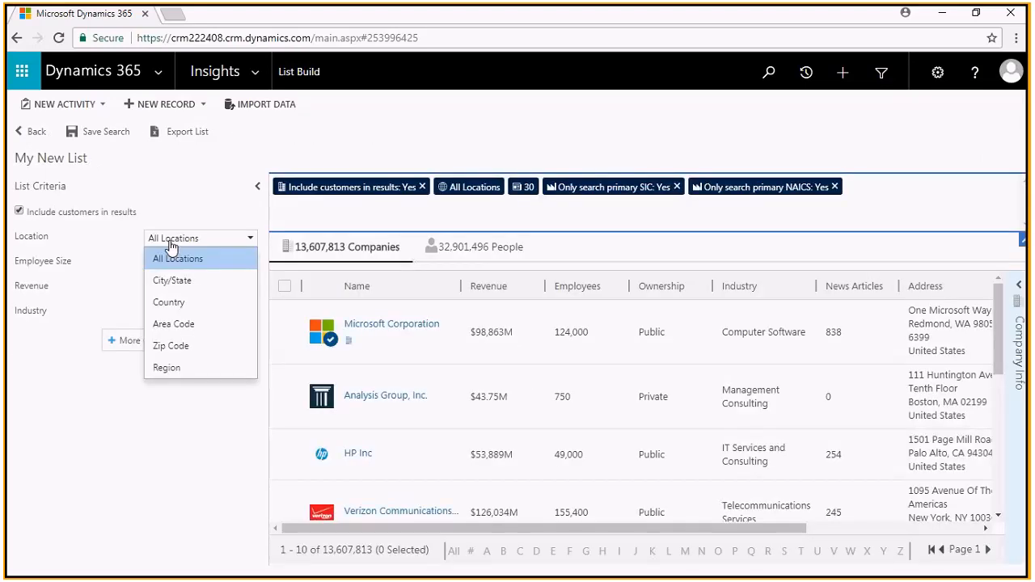
pyautogui.click(169, 278)
pyautogui.click(175, 239)
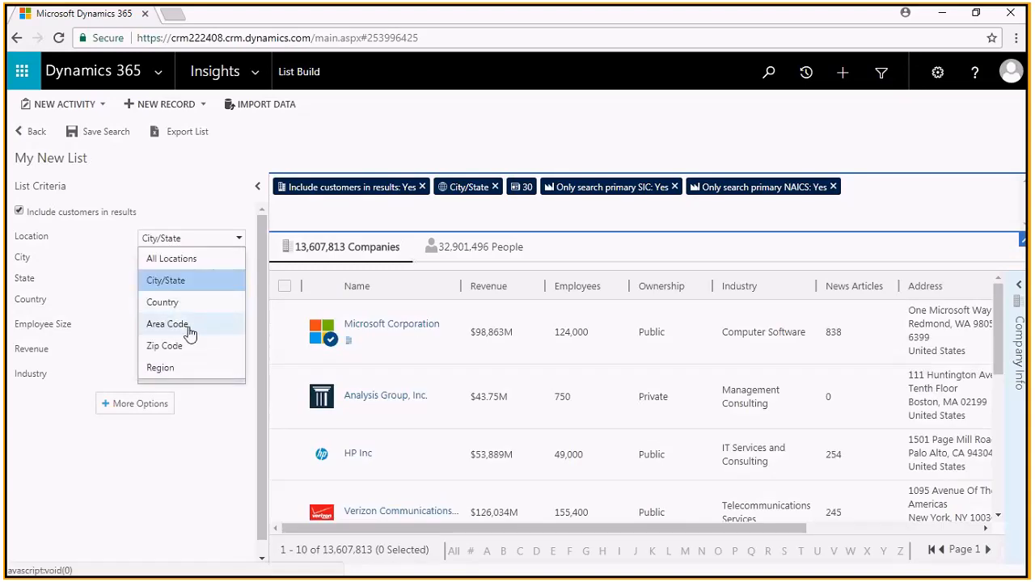
pyautogui.click(185, 368)
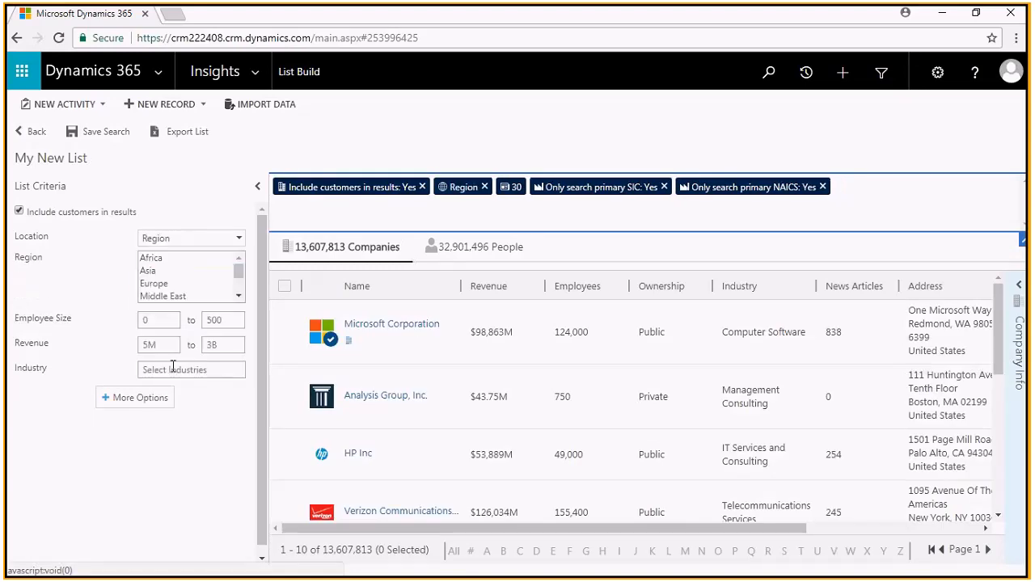
pyautogui.scroll(-1, 235, 295)
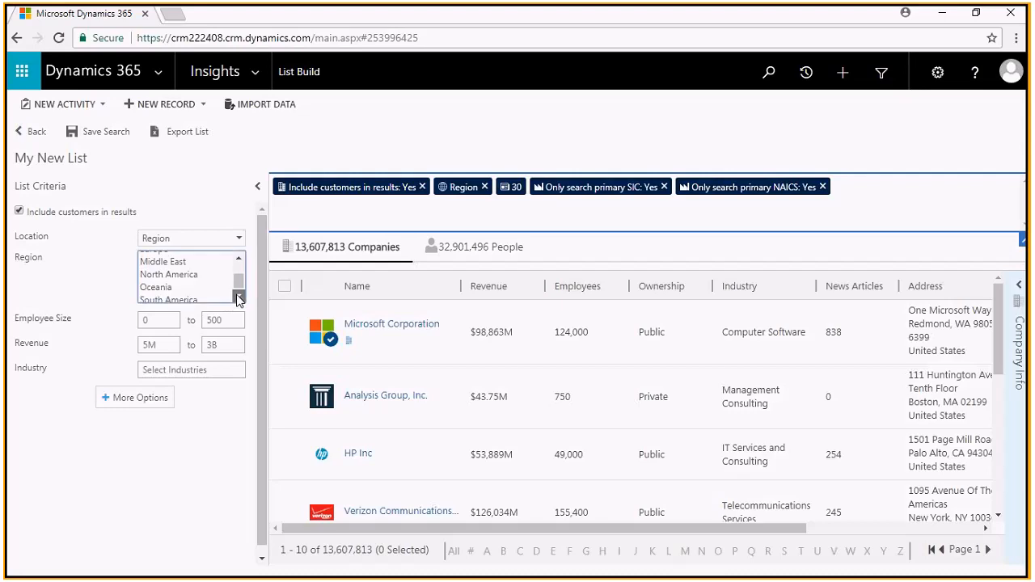
# Set the location type to City/State with Bethlehem as the city and PA as the state
pyautogui.click(240, 240)
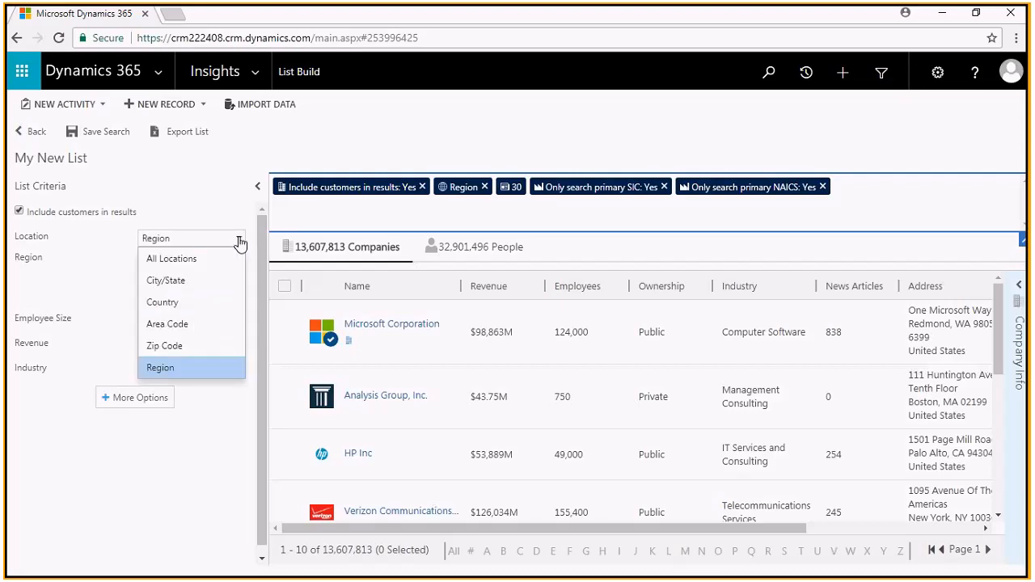
pyautogui.click(172, 280)
pyautogui.click(148, 260)
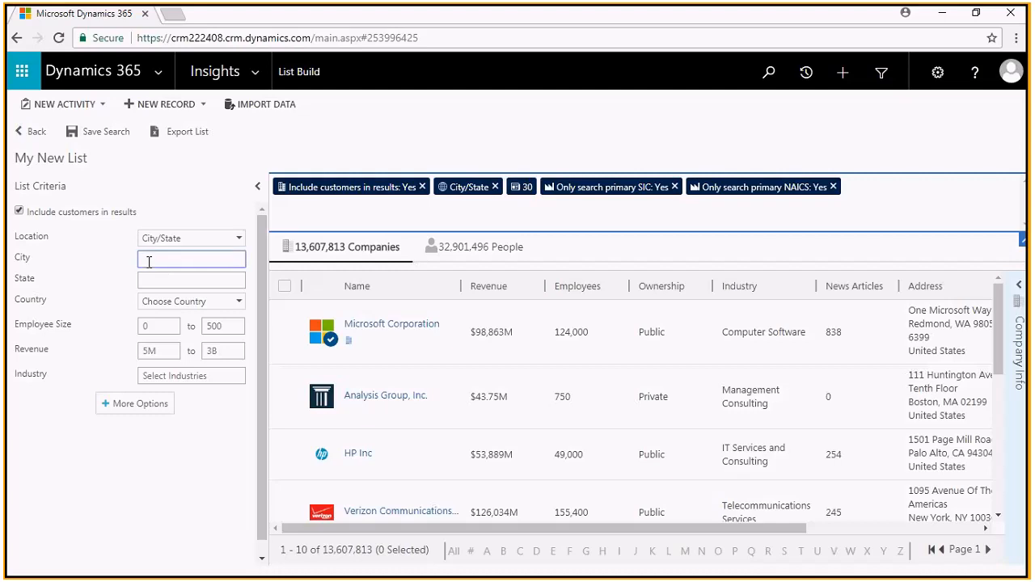
pyautogui.write('Bethlehm')
pyautogui.press('BackSpace')
pyautogui.write('em')
pyautogui.press('Tab')
pyautogui.write('PA')
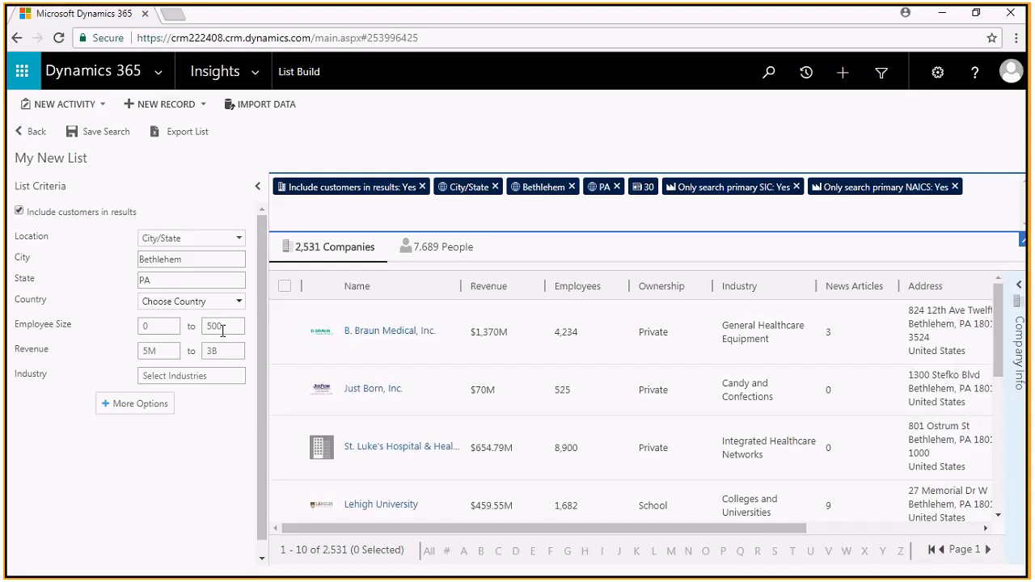
# Set the minimum revenue criterion of the new list to 1M
pyautogui.click(165, 352)
pyautogui.press('BackSpace')
pyautogui.press('BackSpace')
pyautogui.write('1M')
pyautogui.press('Tab')
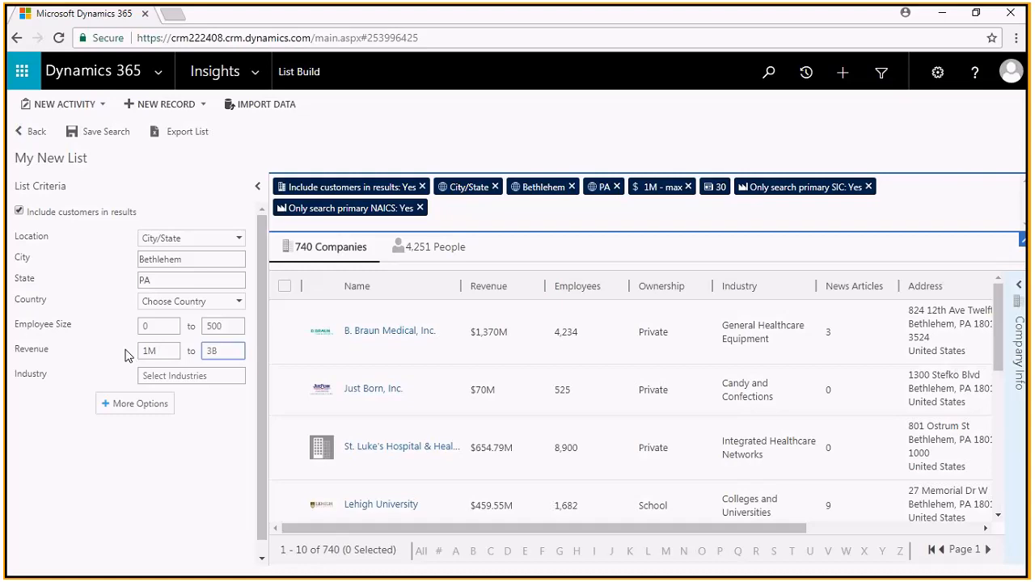
# Set the maximum revenue criterion of the new list to 15M
pyautogui.press('BackSpace')
pyautogui.press('BackSpace')
pyautogui.write('15M')
pyautogui.press('Tab')
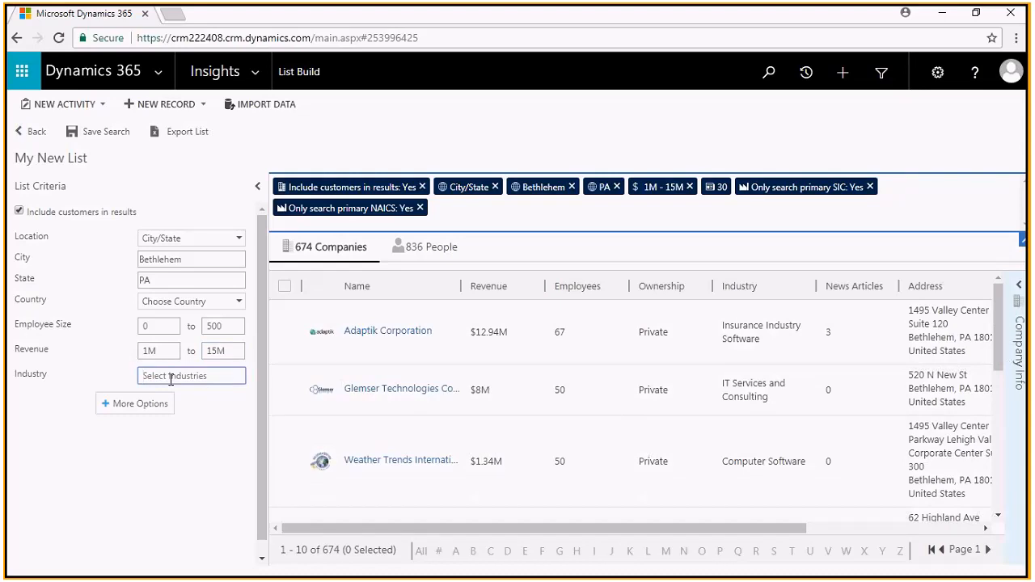
# Search the industry criterion for "manuf" and include Consumer Product Manufacturing and Industrial Manufacturing and Services
pyautogui.write('manuf')
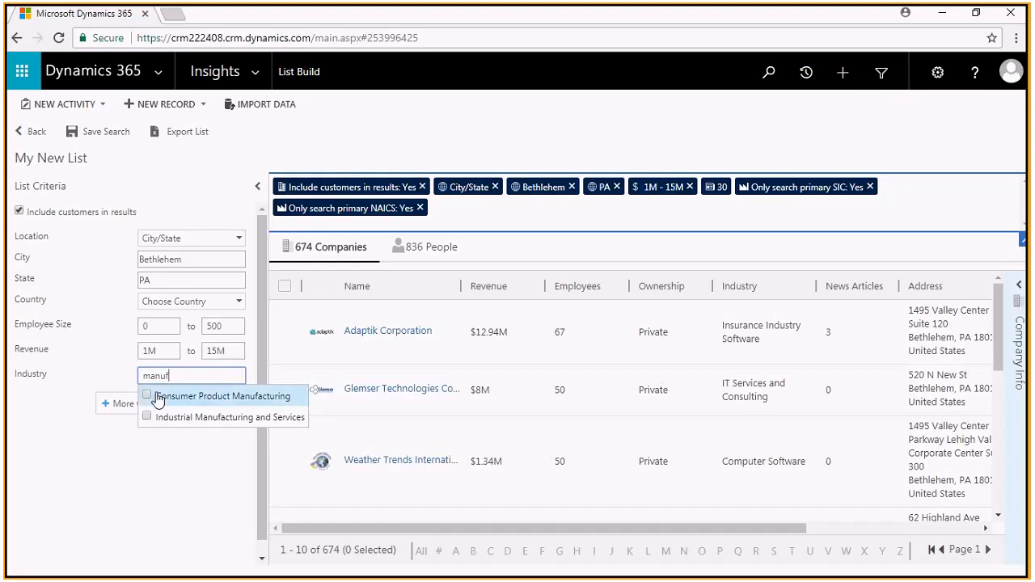
pyautogui.click(147, 396)
pyautogui.scroll(-5, 170, 453)
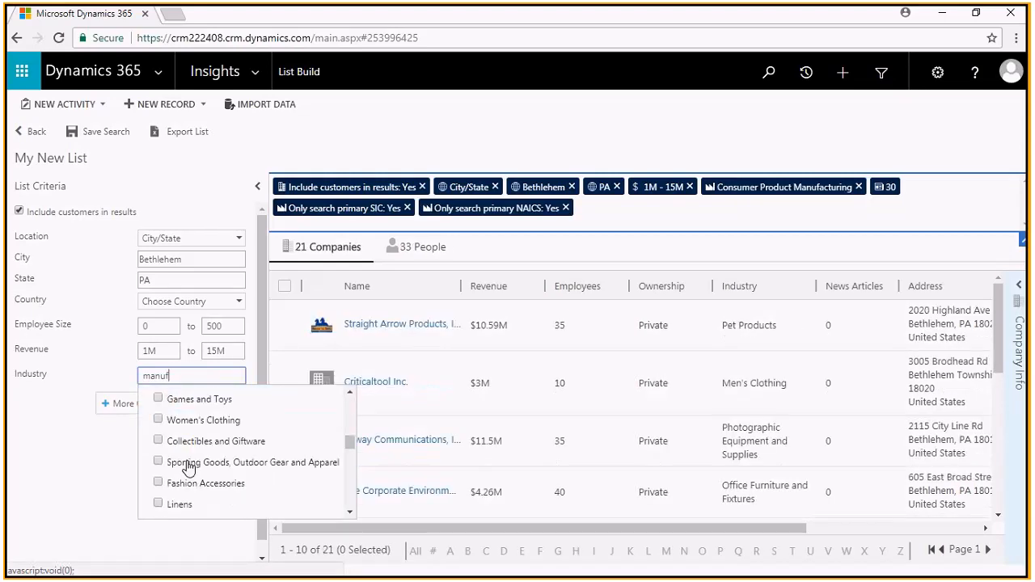
pyautogui.scroll(-3, 189, 466)
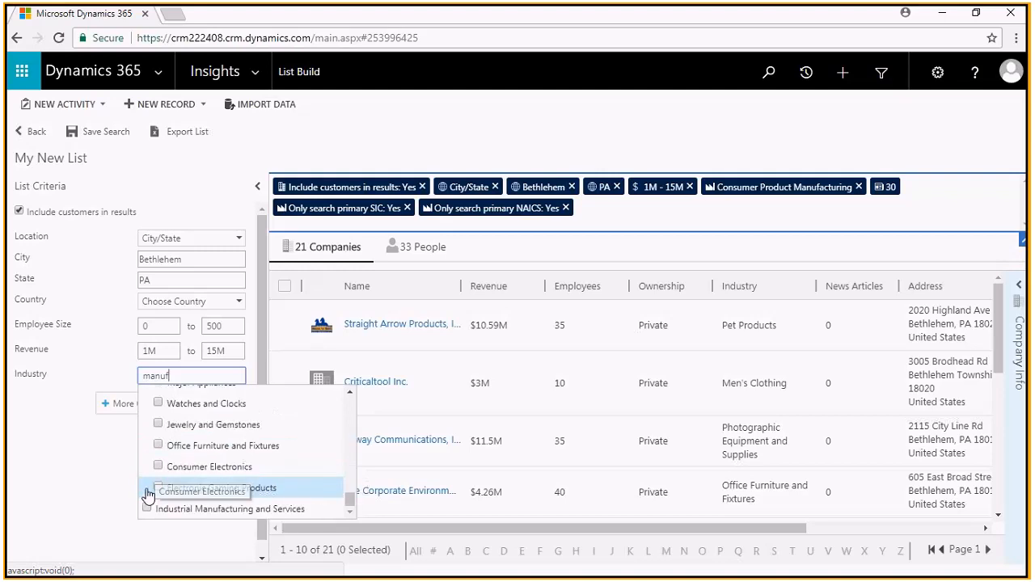
pyautogui.click(148, 509)
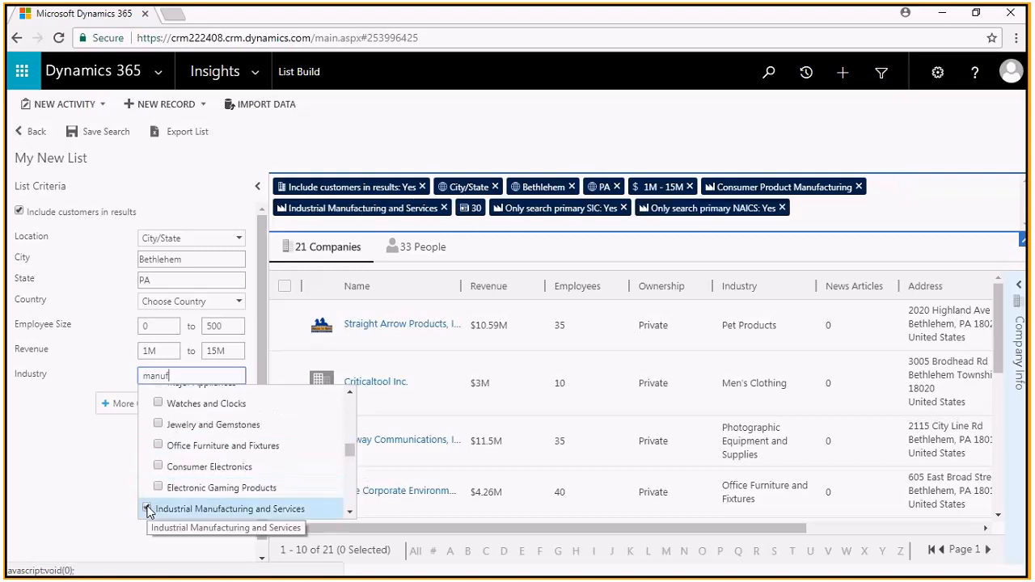
pyautogui.click(41, 497)
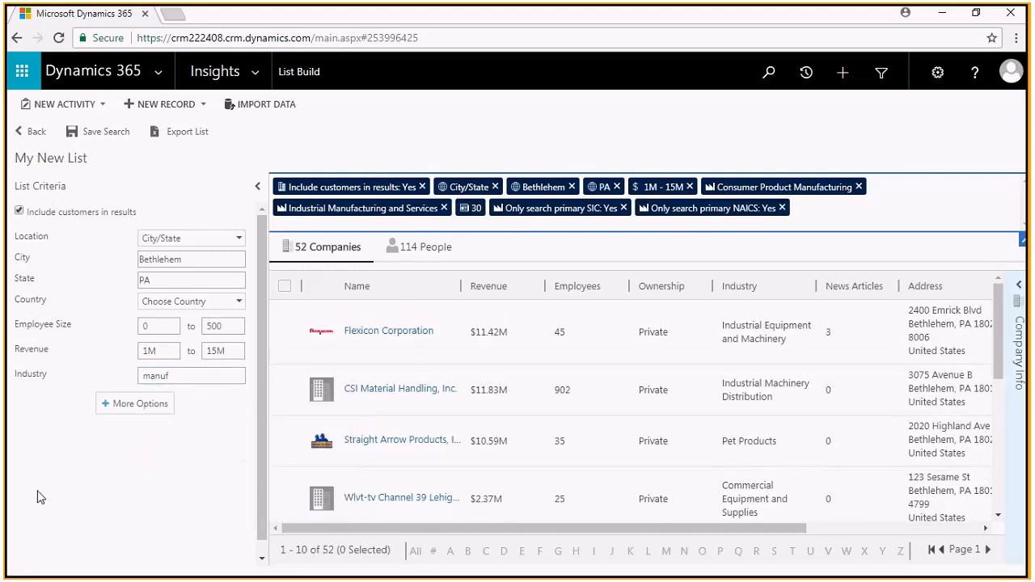
# Add a Job Function criterion limited to Sales, Marketing, Operations & Admin and IT
pyautogui.click(118, 407)
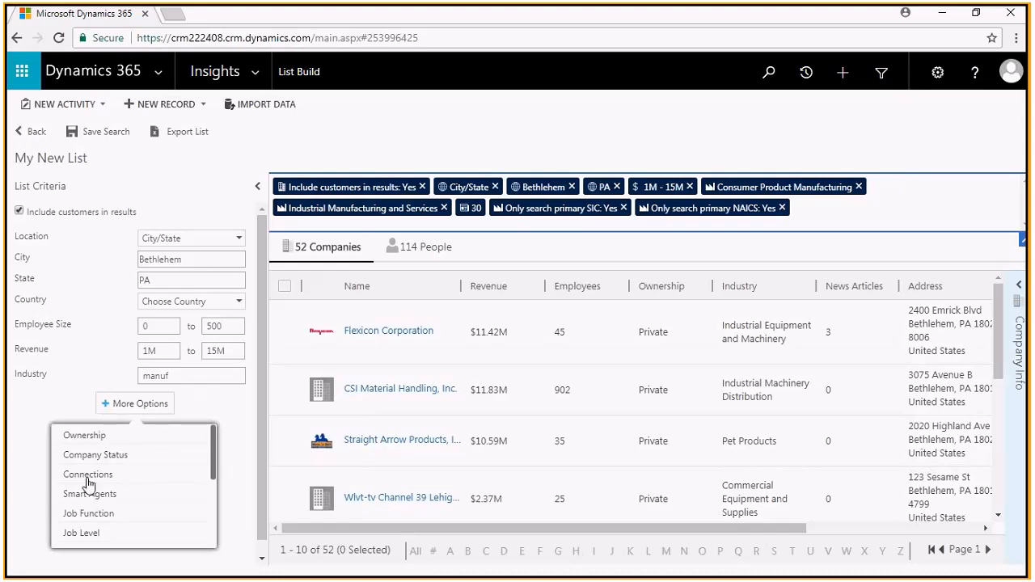
pyautogui.click(84, 513)
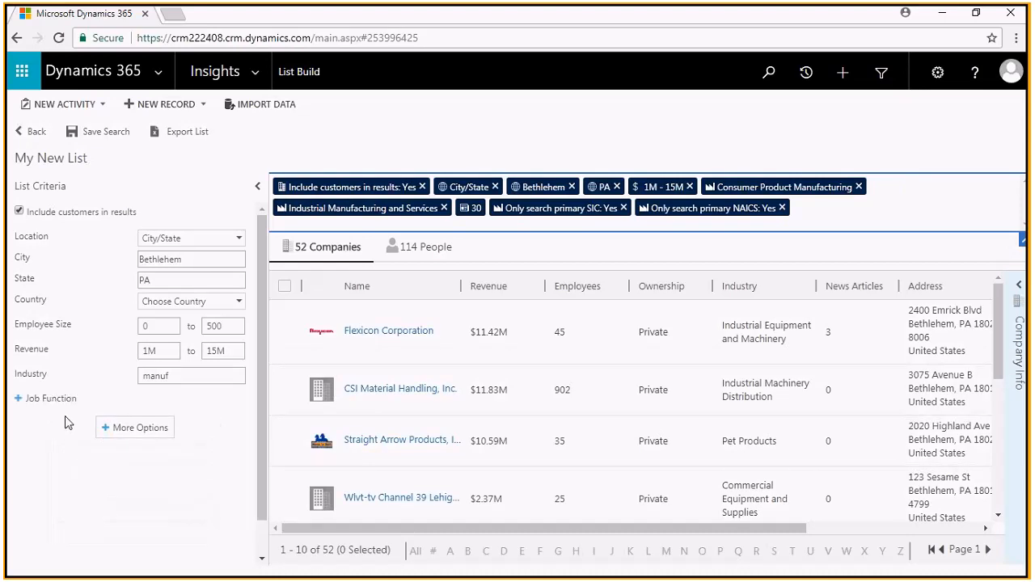
pyautogui.click(16, 399)
pyautogui.scroll(-5, 122, 400)
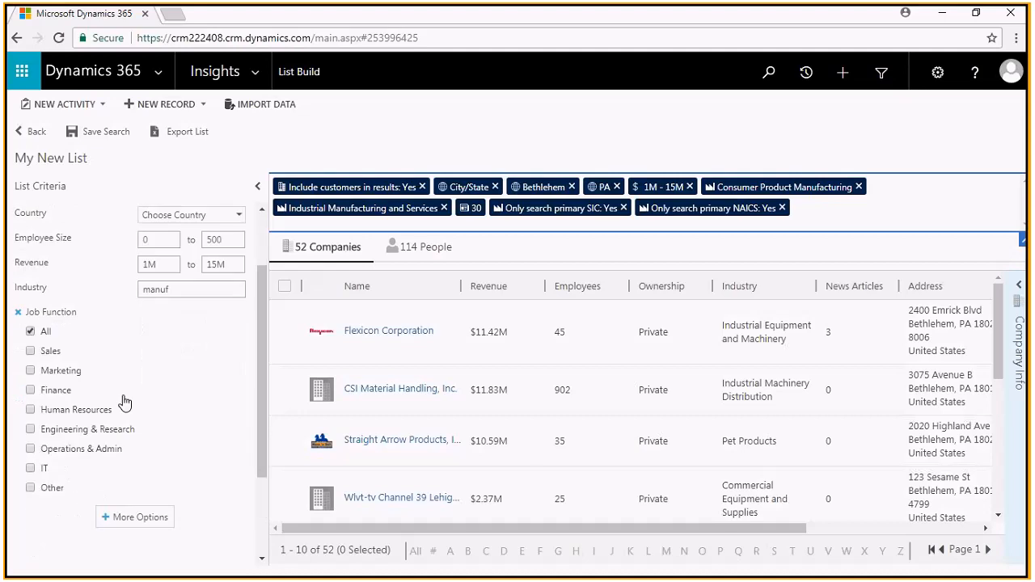
pyautogui.scroll(2, 120, 397)
pyautogui.scroll(1, 114, 398)
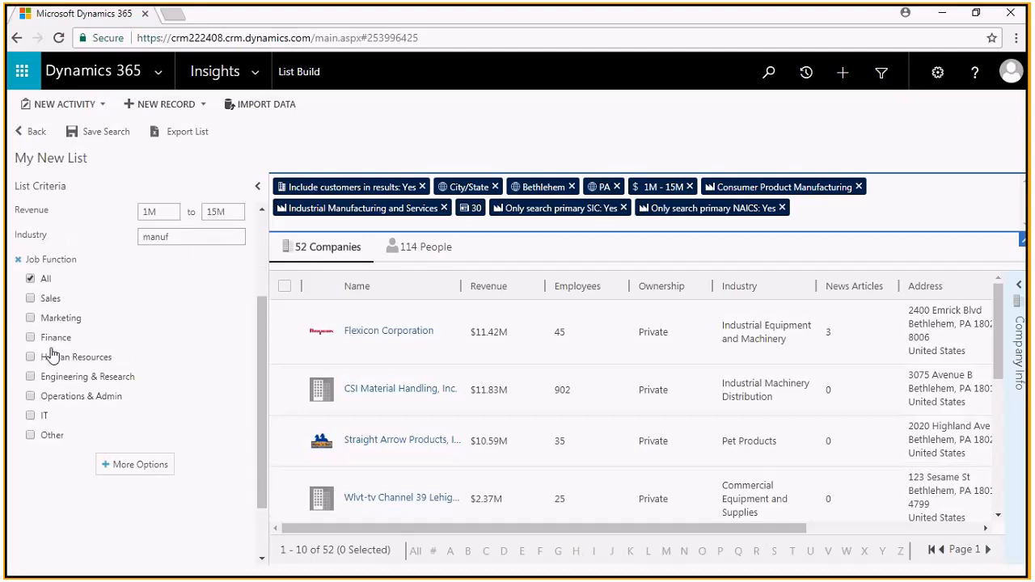
pyautogui.click(30, 298)
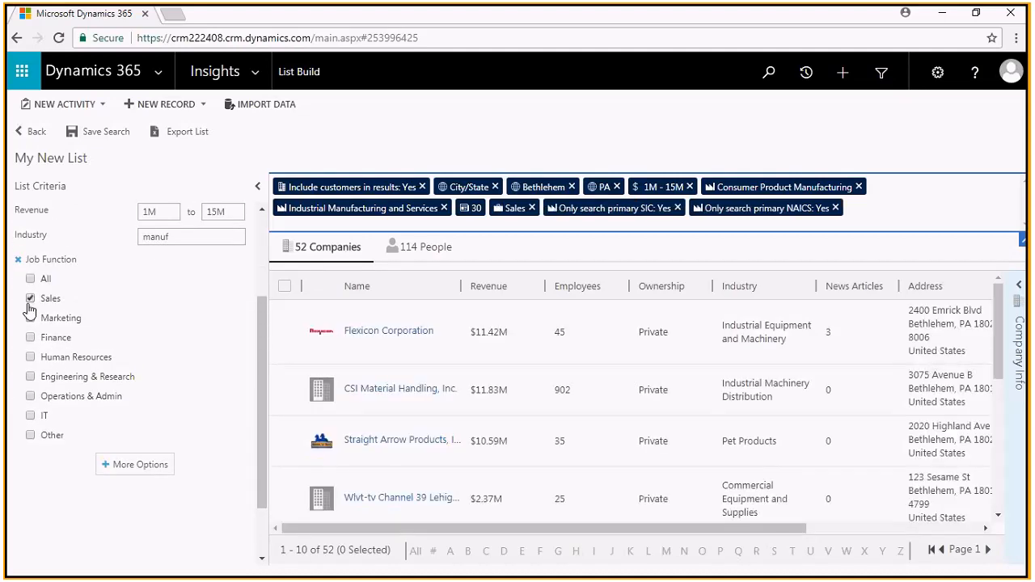
pyautogui.click(30, 318)
pyautogui.click(30, 376)
pyautogui.click(30, 376)
pyautogui.click(30, 397)
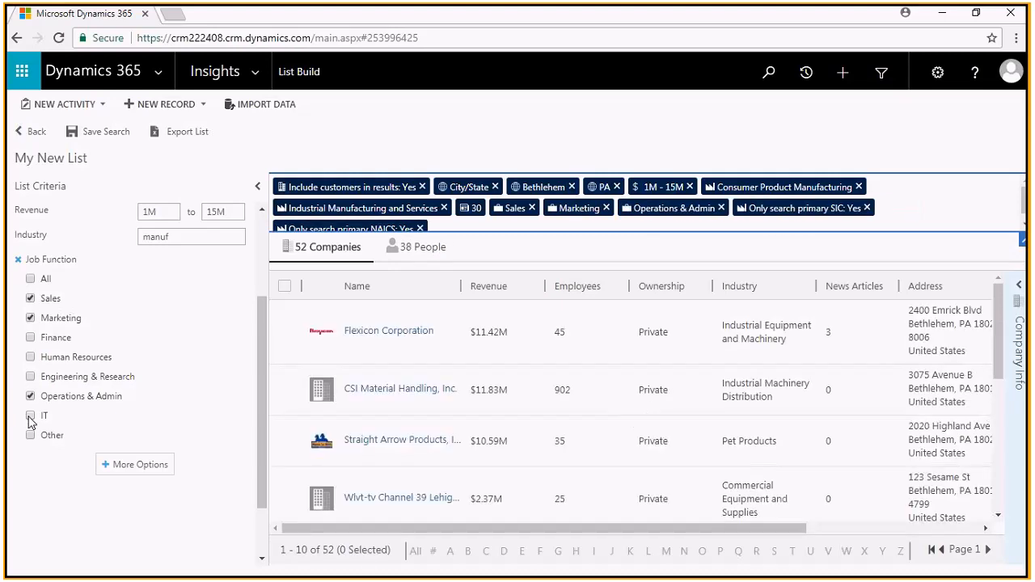
pyautogui.click(30, 415)
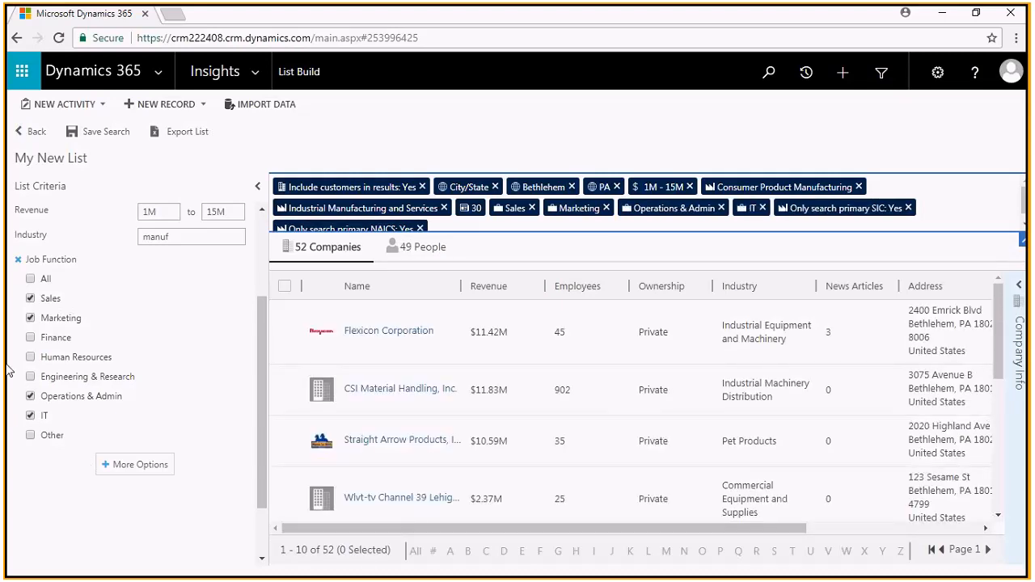
# Add a Job Level criterion limited to C-Level, Senior Executive, VP and Director
pyautogui.click(103, 464)
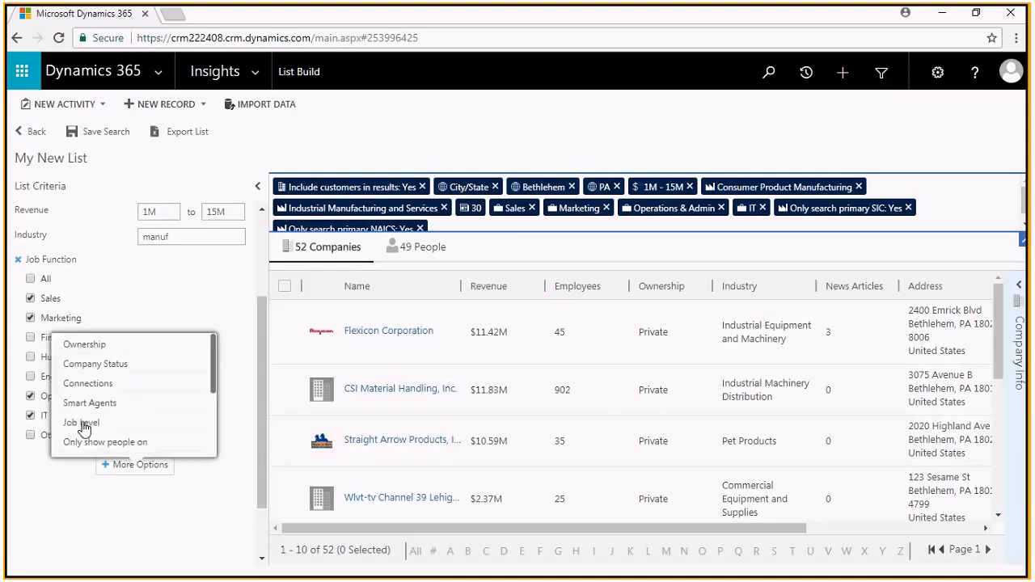
pyautogui.click(84, 422)
pyautogui.scroll(-2, 24, 381)
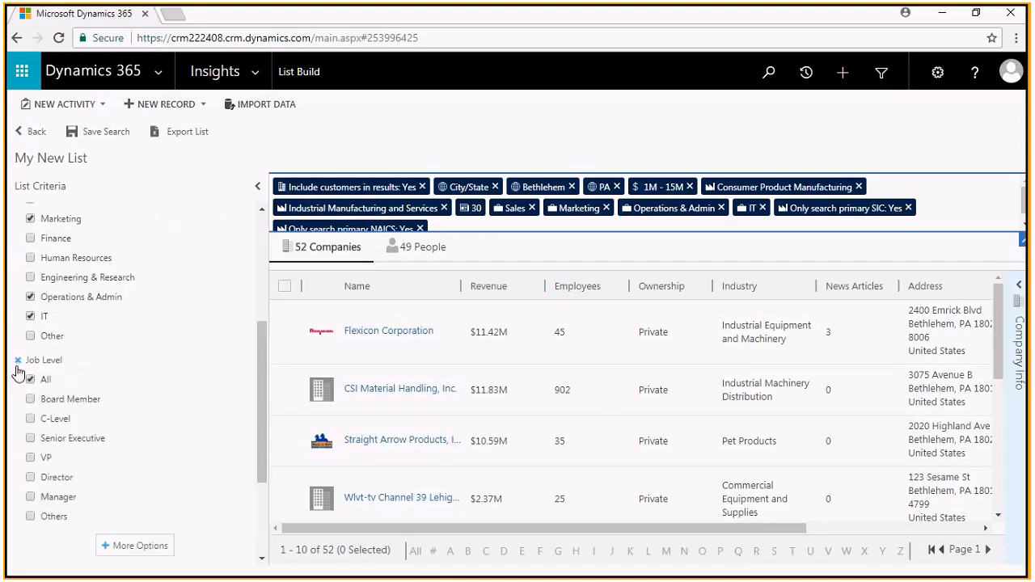
pyautogui.scroll(-2, 61, 420)
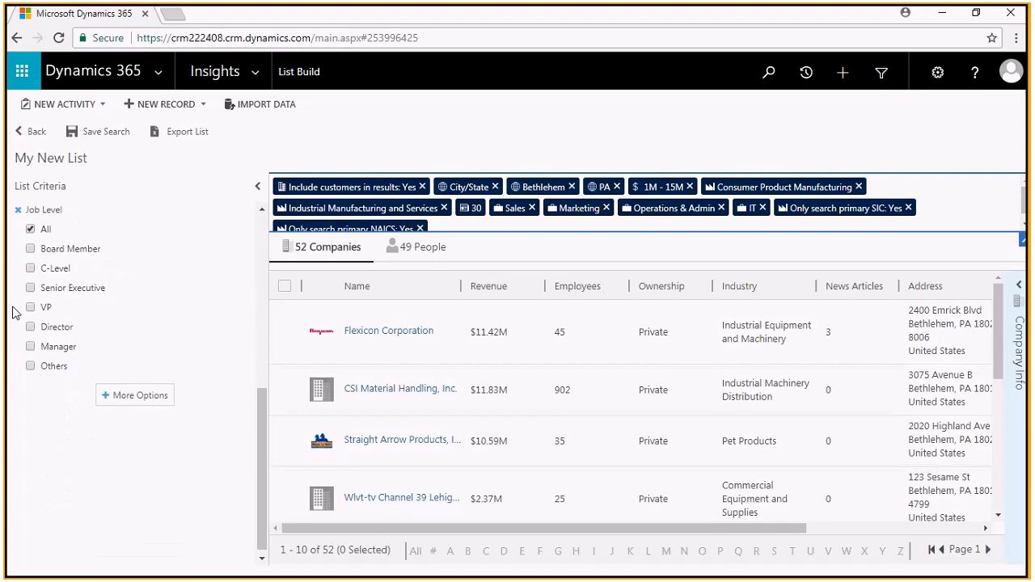
pyautogui.click(31, 268)
pyautogui.click(31, 288)
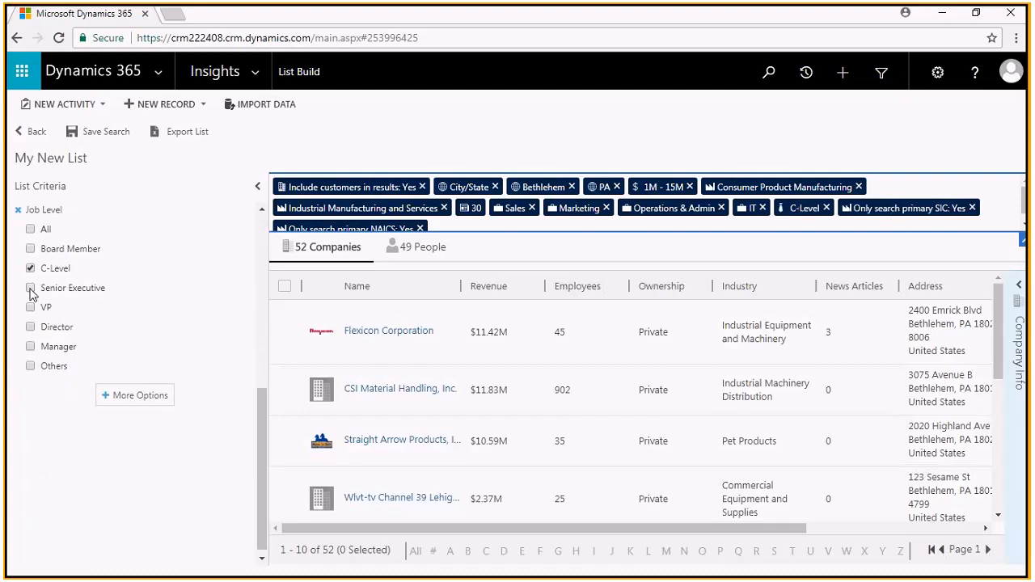
pyautogui.click(30, 307)
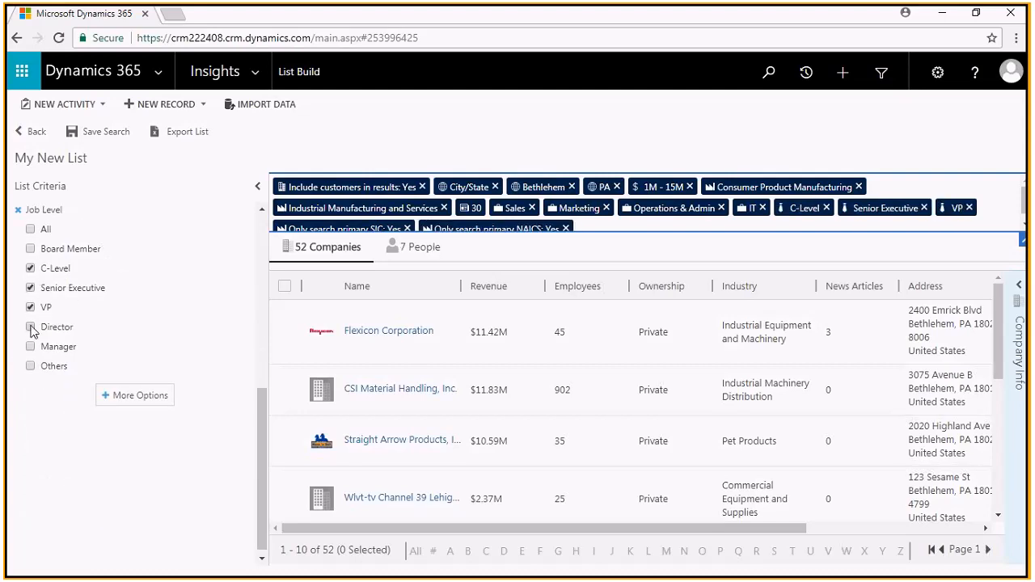
pyautogui.click(31, 327)
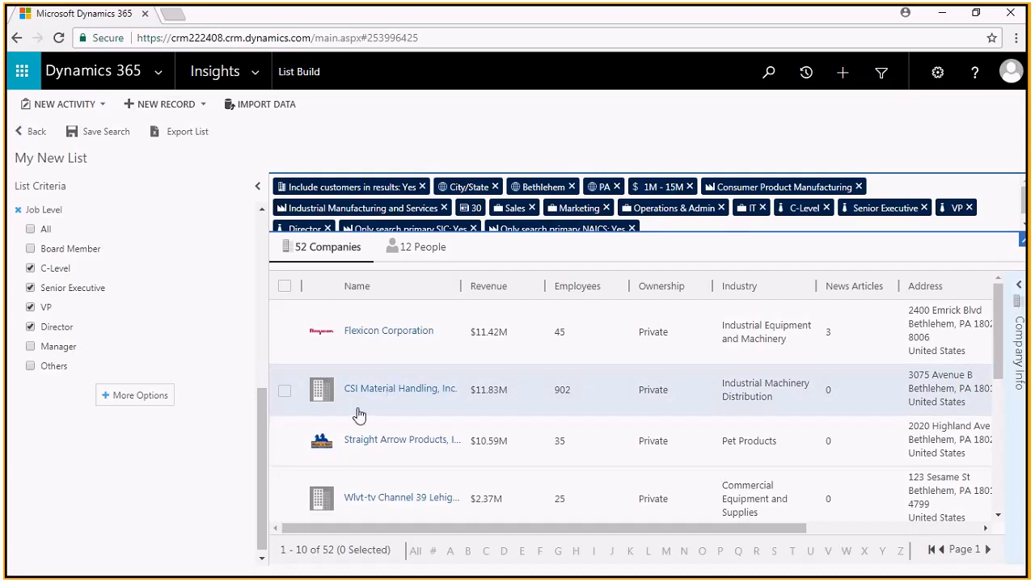
# Look over the matching people and return to the matching companies
pyautogui.click(428, 255)
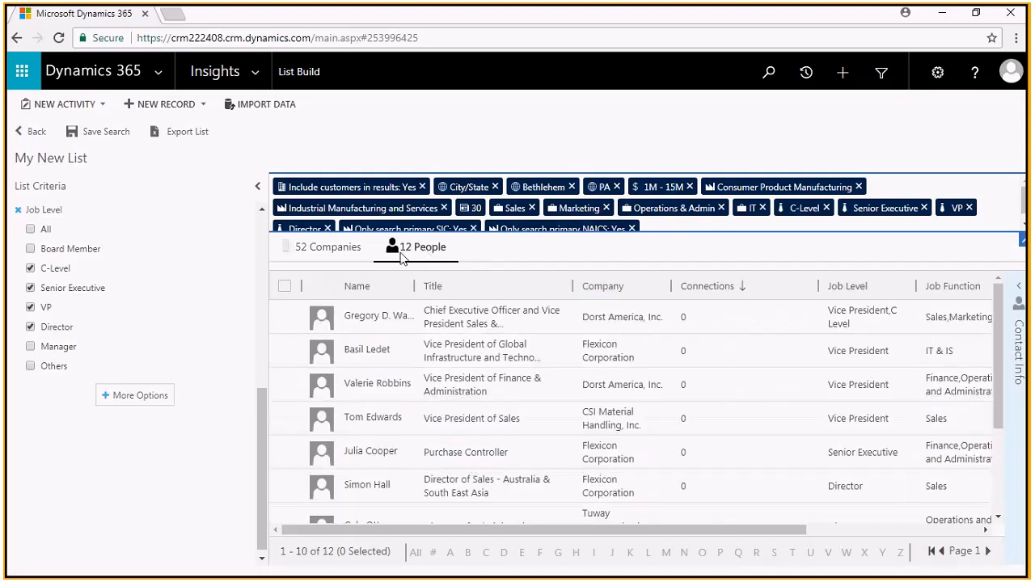
pyautogui.click(327, 249)
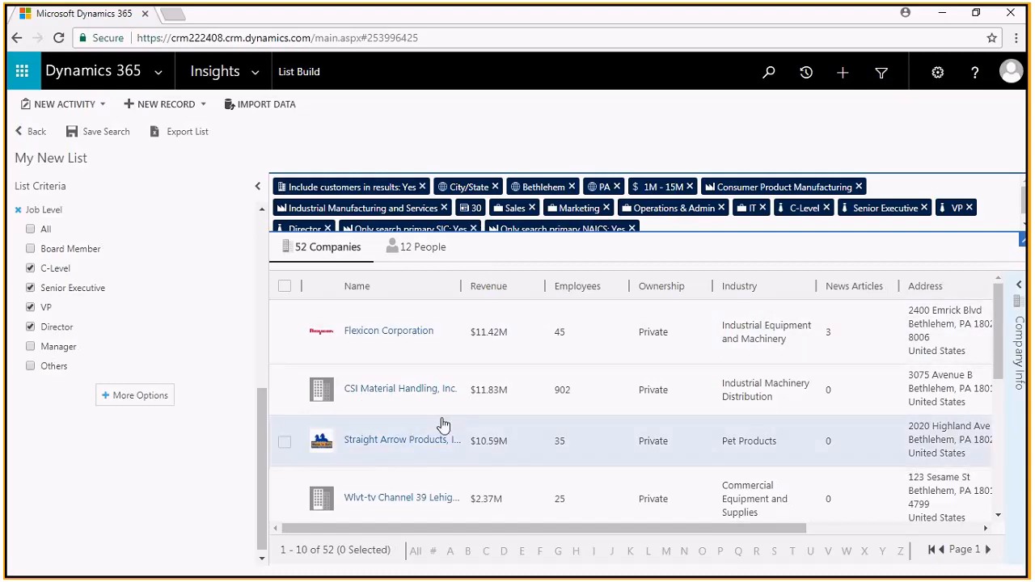
# Switch to the people results and export them to a spreadsheet file
pyautogui.click(427, 255)
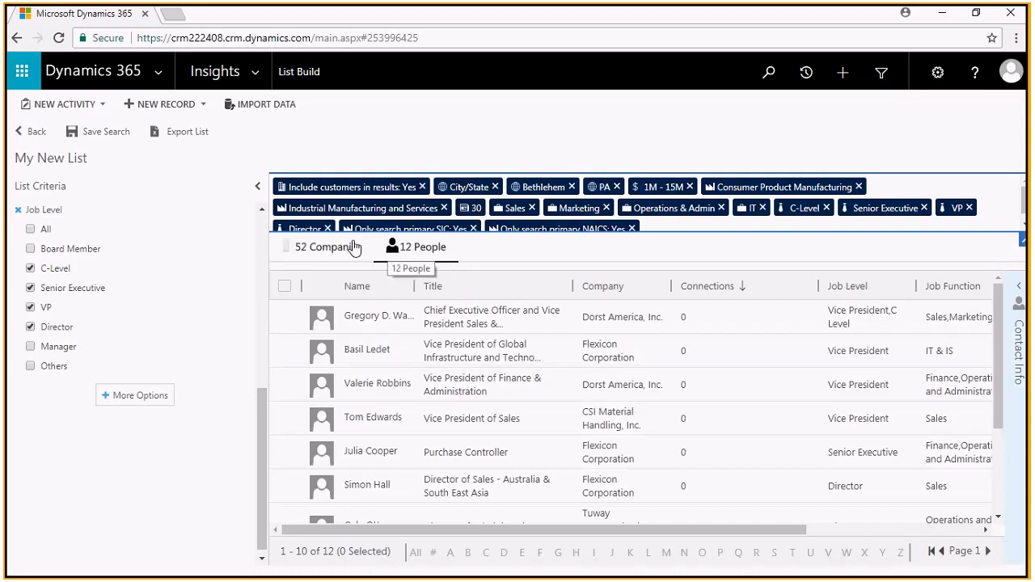
pyautogui.click(175, 134)
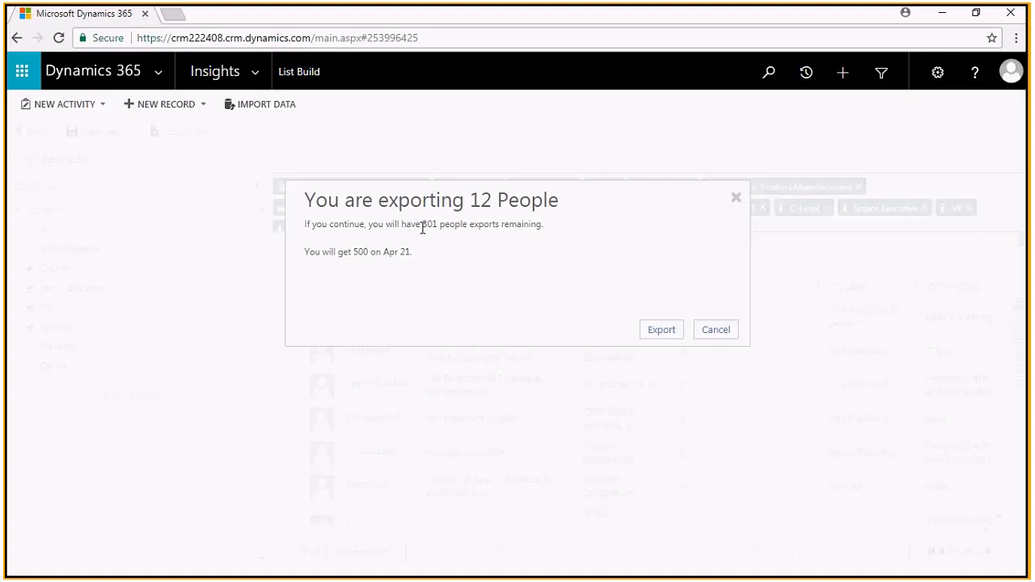
pyautogui.click(660, 330)
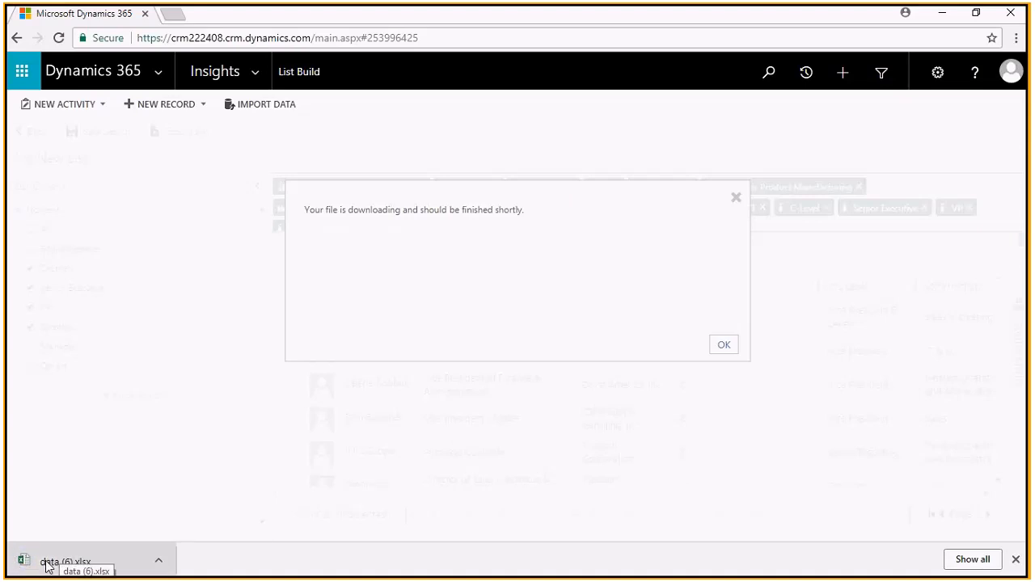
# Show the downloaded data (6).xlsx in its folder, open it in Excel and maximize the workbook window
pyautogui.click(159, 559)
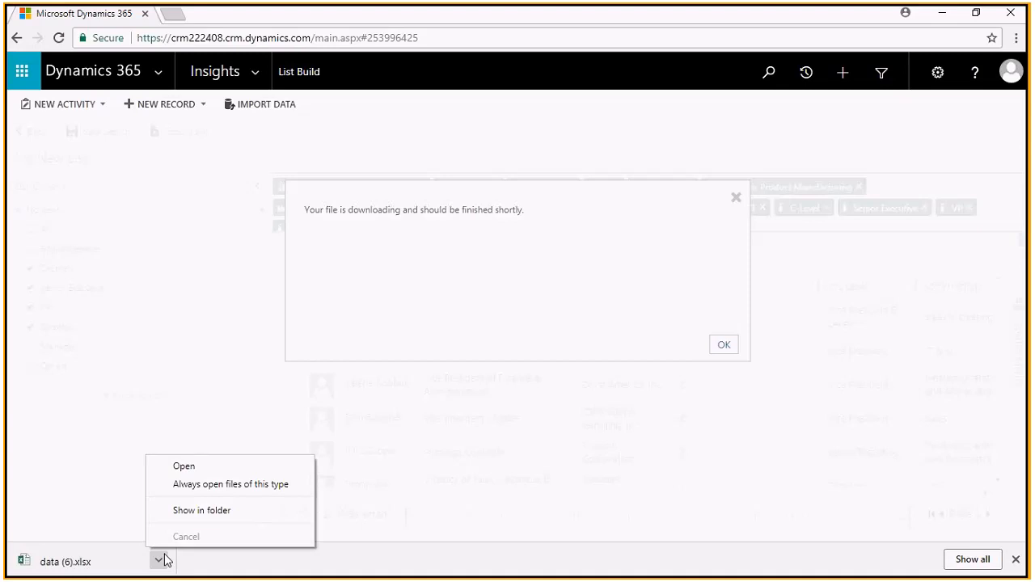
pyautogui.click(187, 511)
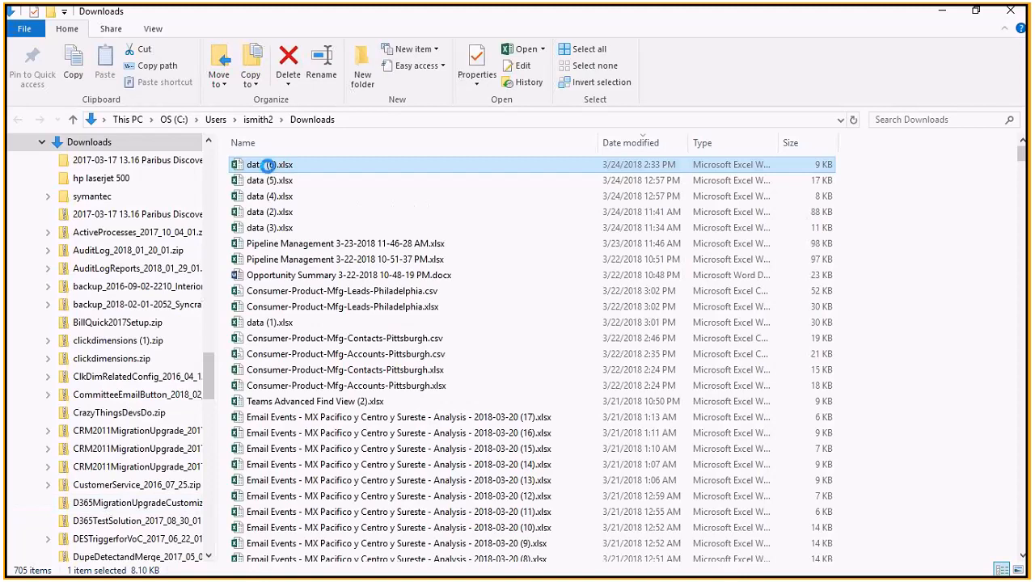
pyautogui.rightClick(269, 167)
pyautogui.click(305, 179)
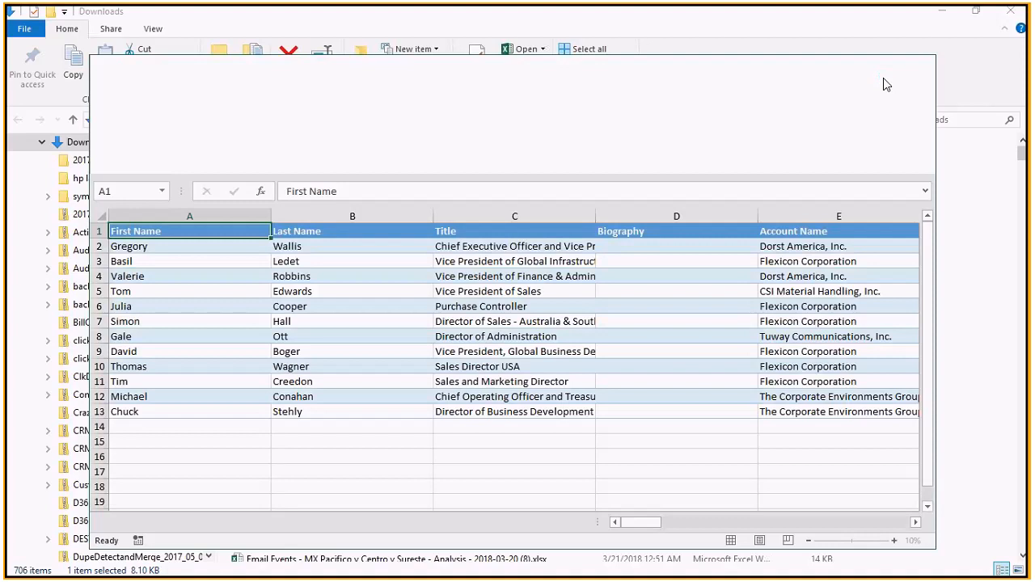
pyautogui.click(884, 71)
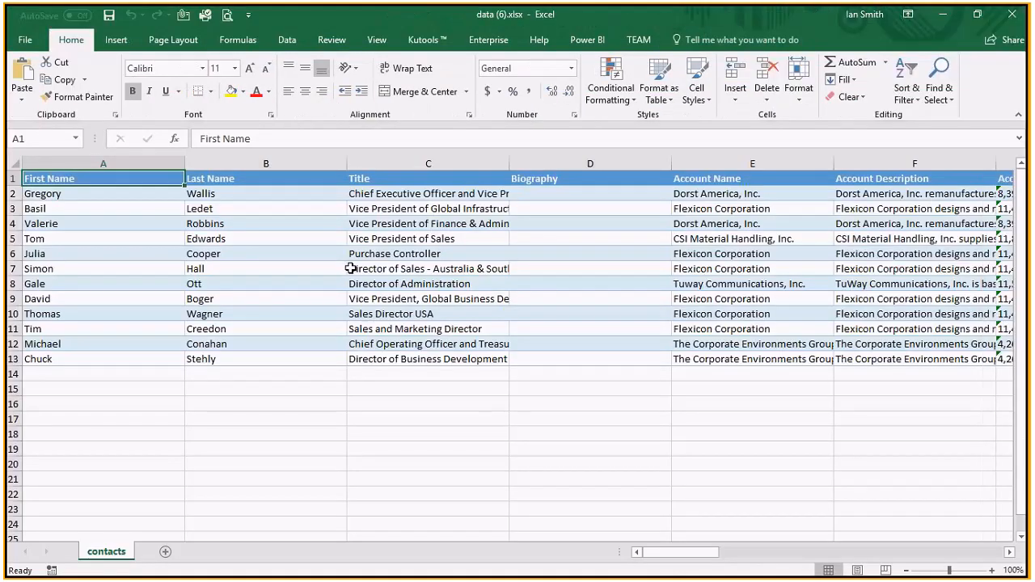
# Look over the name and account columns of the exported contacts sheet
pyautogui.click(259, 193)
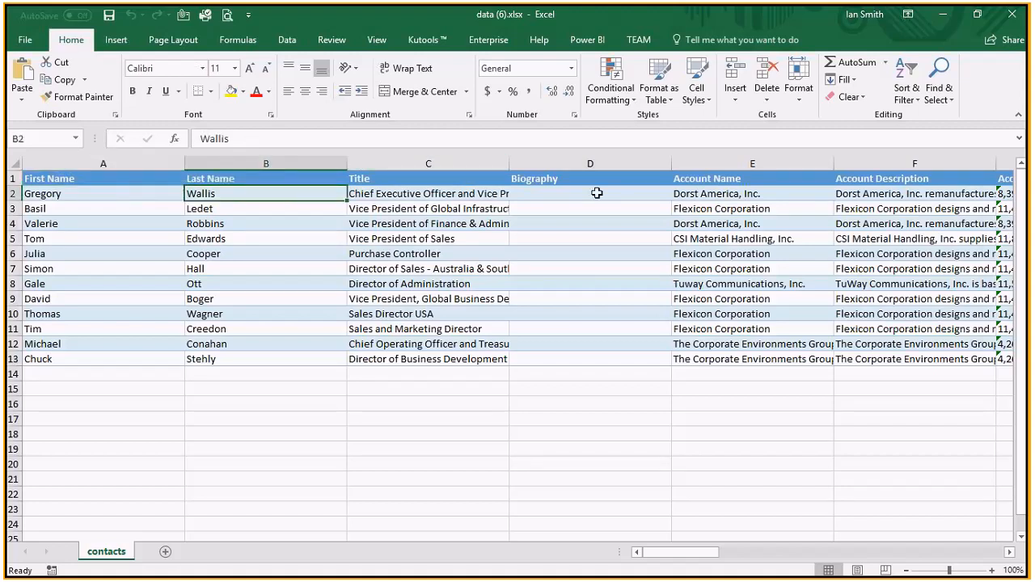
pyautogui.click(886, 178)
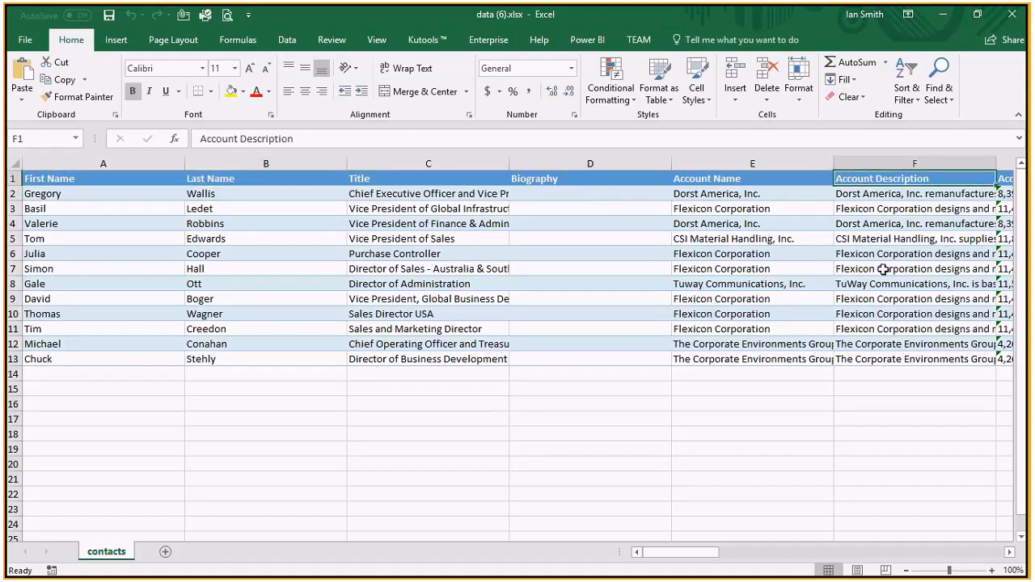
pyautogui.press('Right')
pyautogui.press('Left')
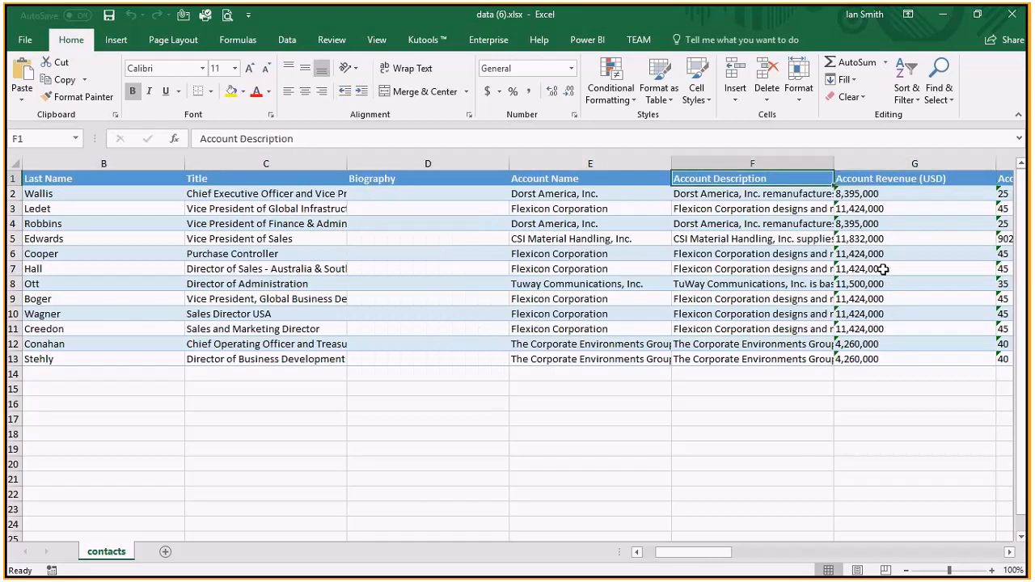
# Insert a column before Account Name with the heading Topic, and go back to the start of the first contact's row
pyautogui.click(576, 163)
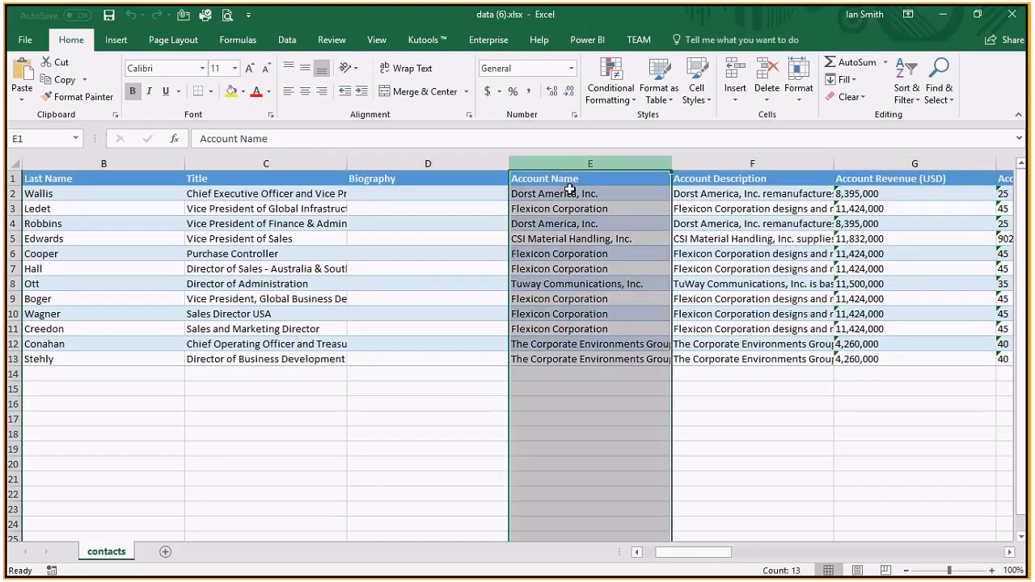
pyautogui.rightClick(523, 162)
pyautogui.click(558, 272)
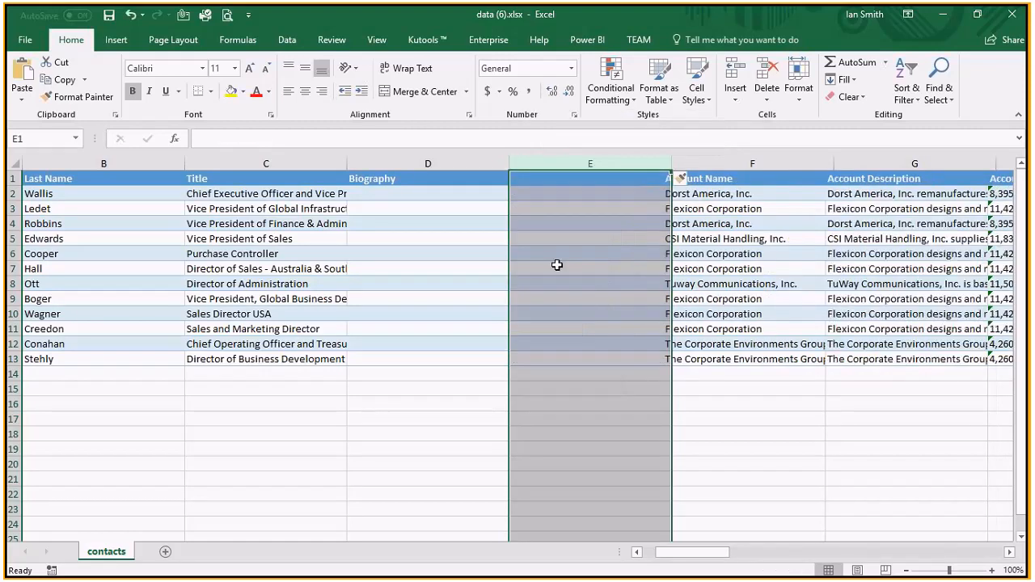
pyautogui.click(538, 175)
pyautogui.write('Topic')
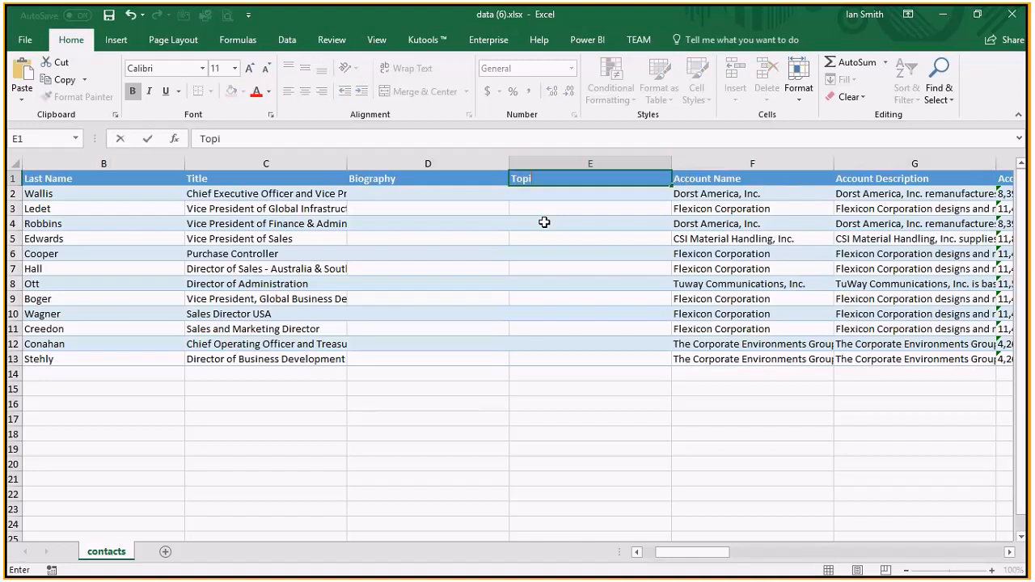
pyautogui.press('Return')
pyautogui.press('Left')
pyautogui.press('Left')
pyautogui.press('Left')
pyautogui.press('Left')
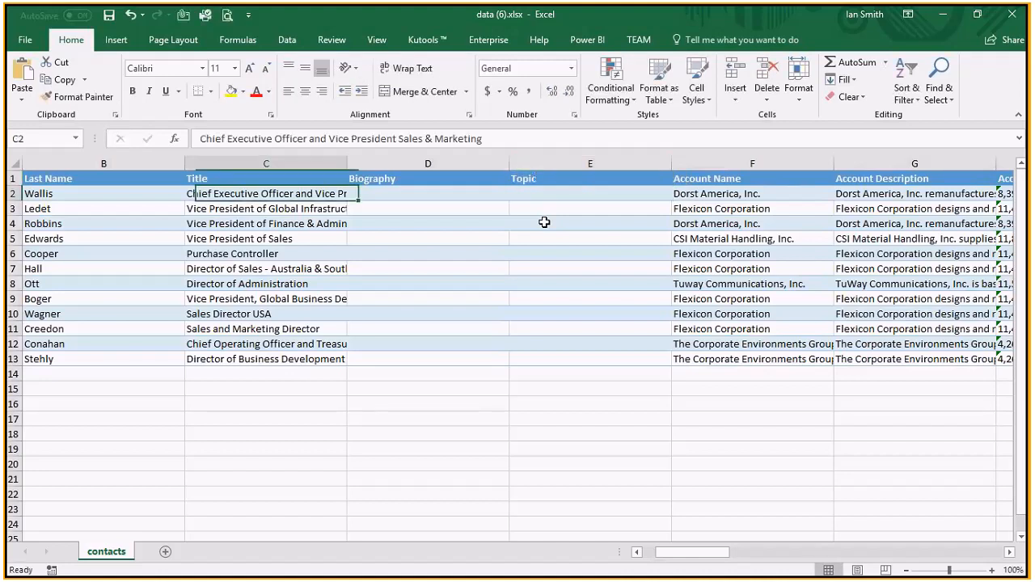
# Look over the contacts' last name, title, topic and account name columns to find the source fields for the topic
pyautogui.press('Right')
pyautogui.press('Down')
pyautogui.press('Down')
pyautogui.press('Down')
pyautogui.press('Down')
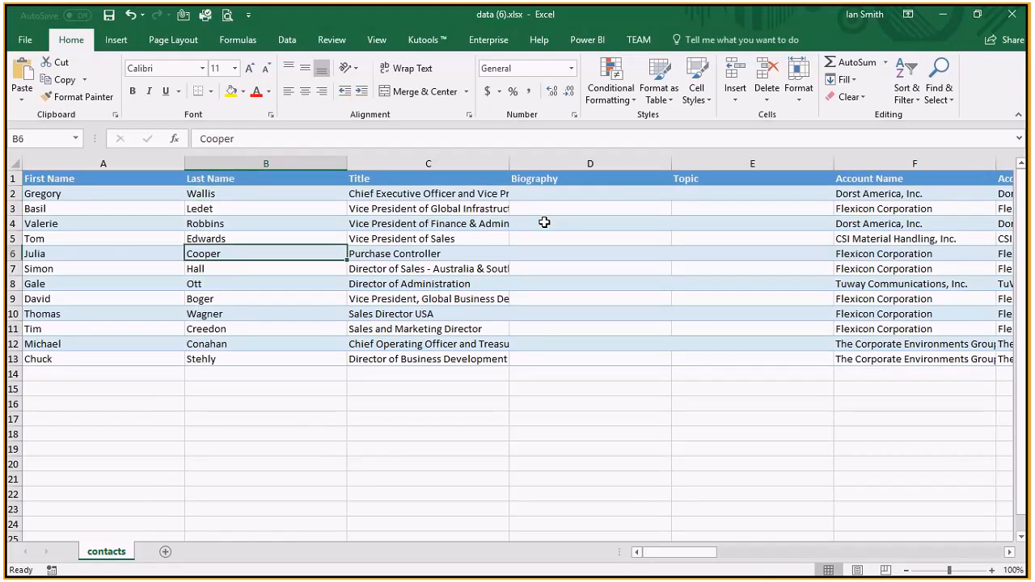
pyautogui.press('Down')
pyautogui.press('Right')
pyautogui.press('Right')
pyautogui.press('Right')
pyautogui.press('Right')
pyautogui.press('Right')
pyautogui.press('Up')
pyautogui.press('Left')
pyautogui.press('Left')
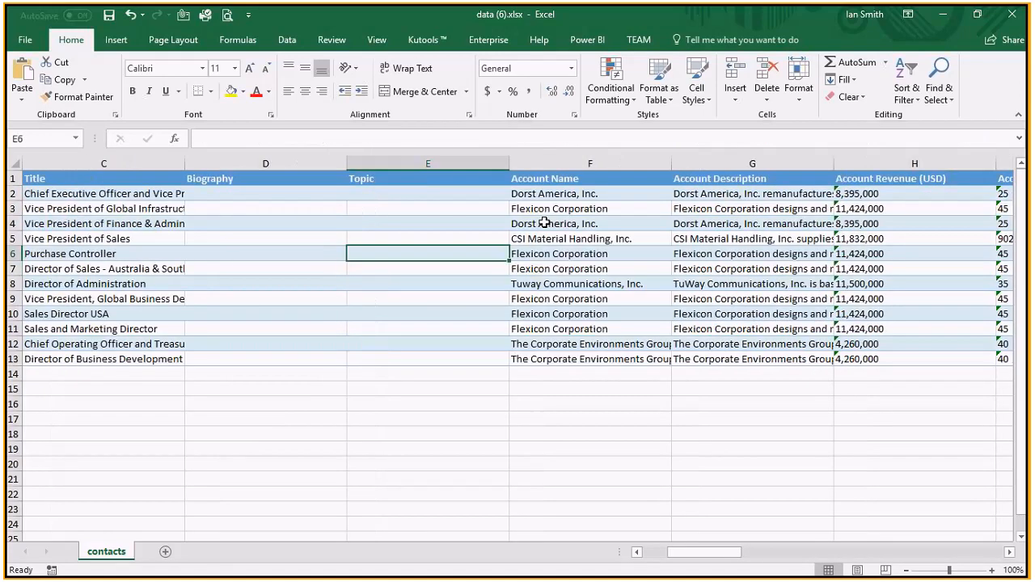
pyautogui.press('Right')
pyautogui.press('Up')
pyautogui.press('Up')
pyautogui.press('Up')
pyautogui.press('Up')
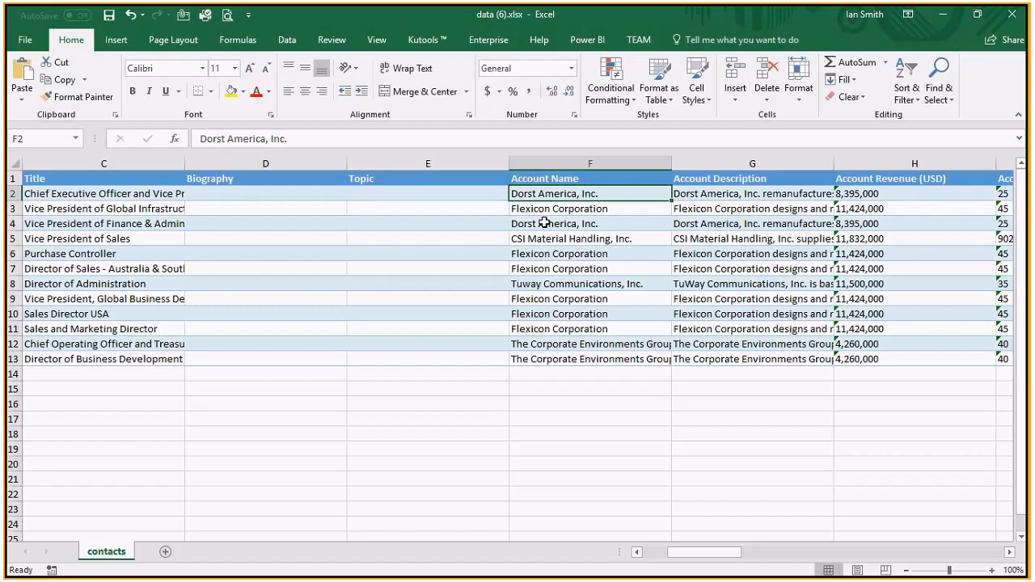
# Enter the formula =CONCATENATE(F2,B2) in cell E2 to build the first contact's topic from the account name and last name
pyautogui.press('Left')
pyautogui.write('=con')
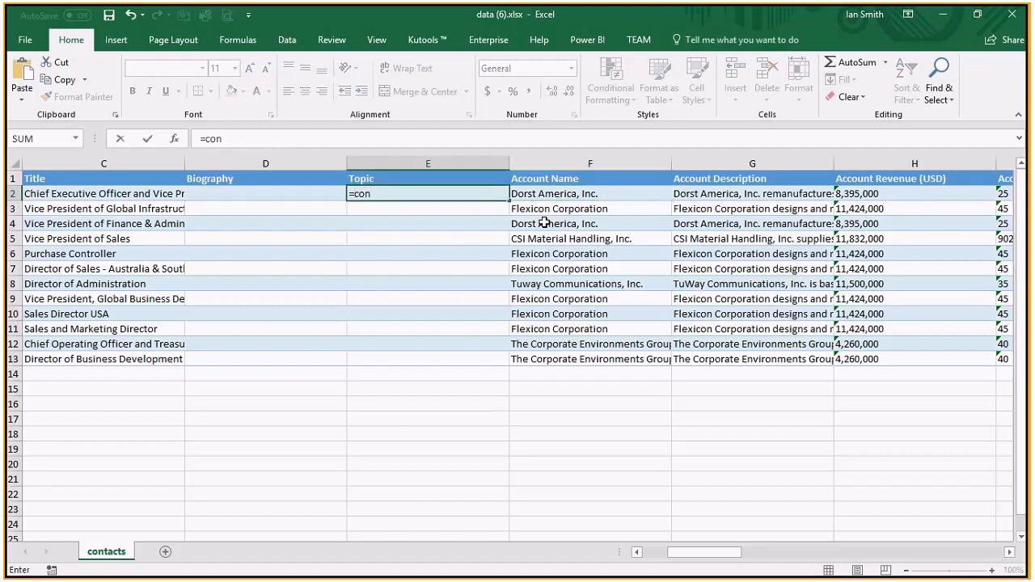
pyautogui.write('catenate(')
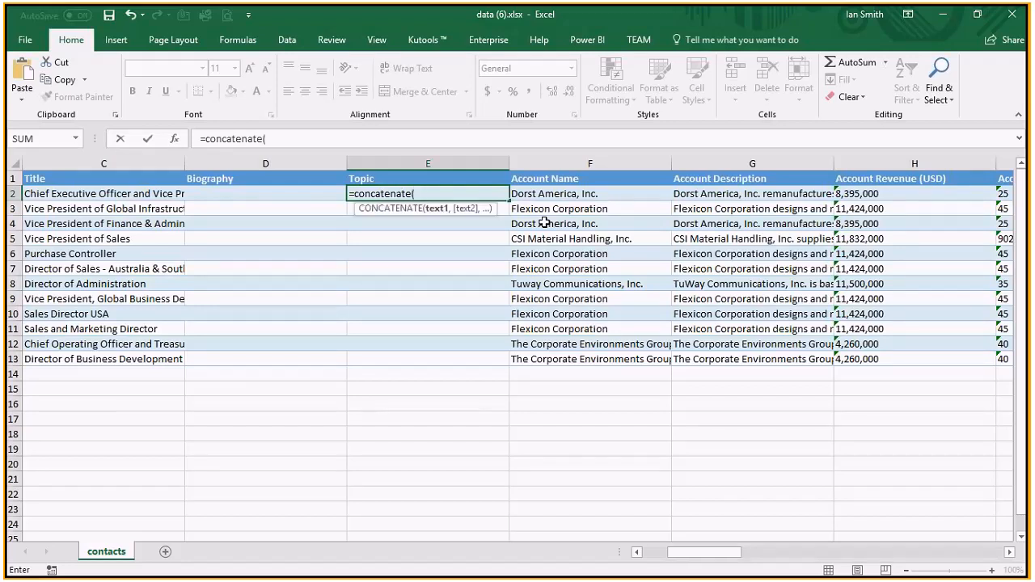
pyautogui.click(549, 197)
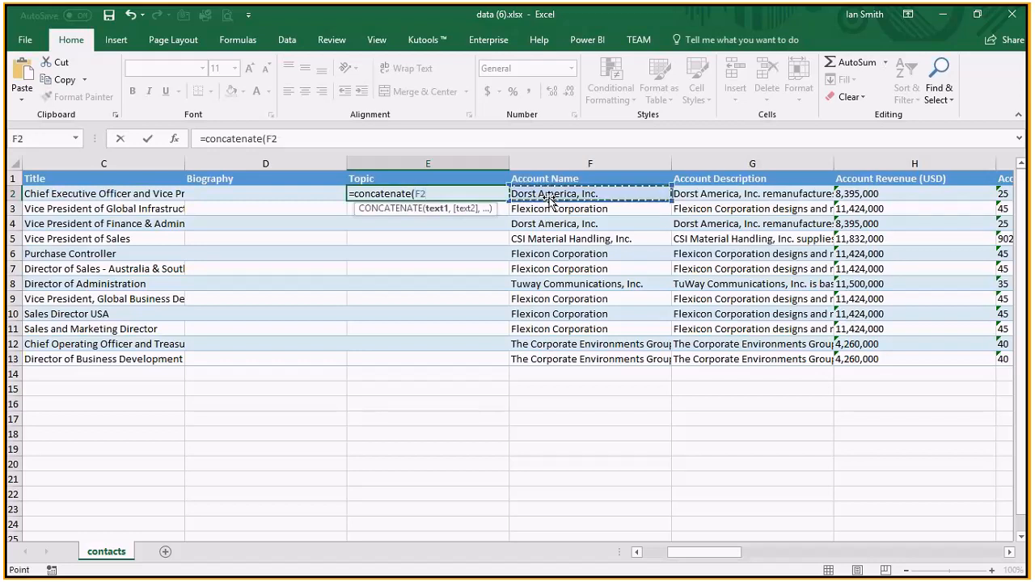
pyautogui.click(288, 140)
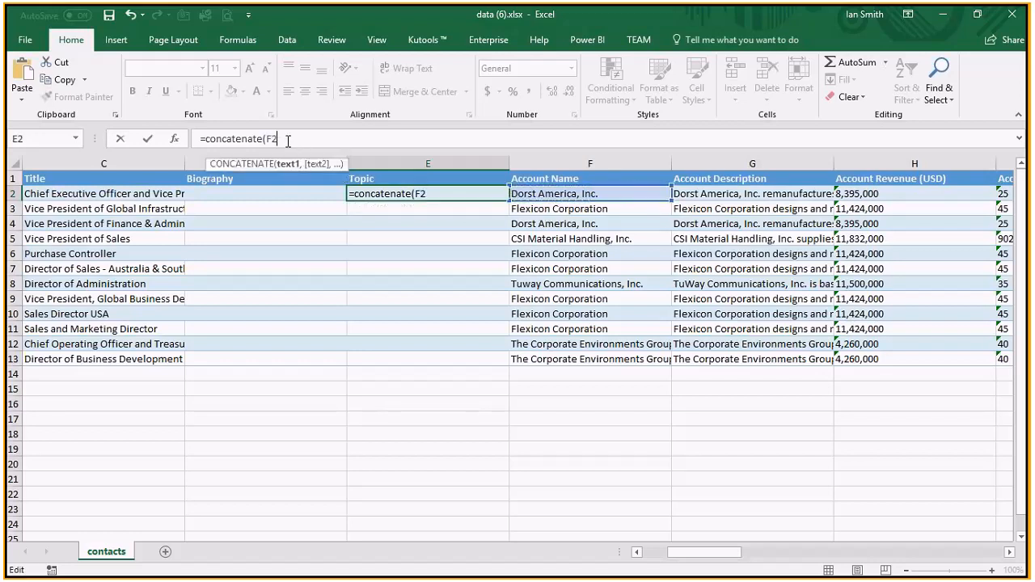
pyautogui.write(',')
pyautogui.click(647, 553)
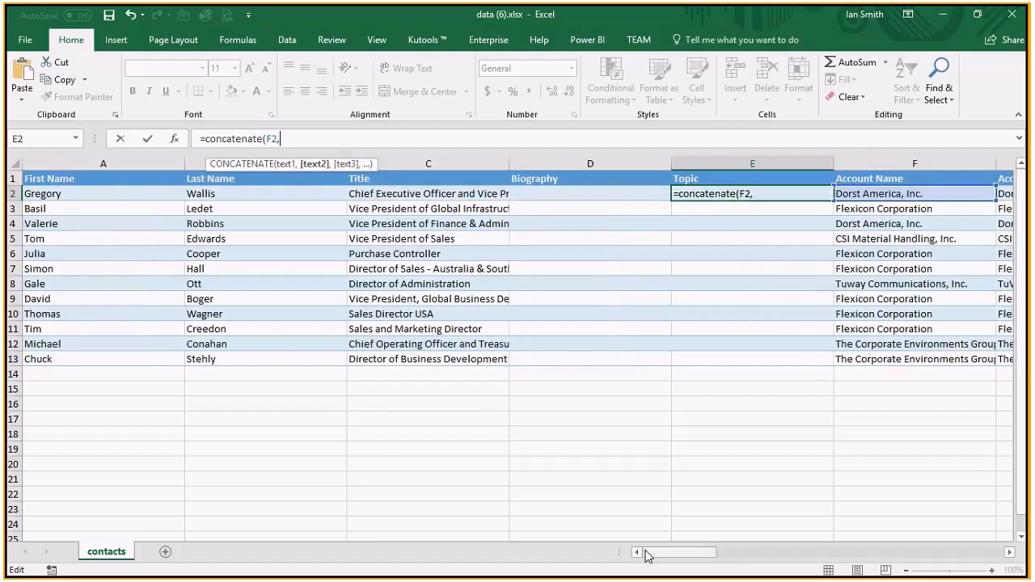
pyautogui.click(215, 195)
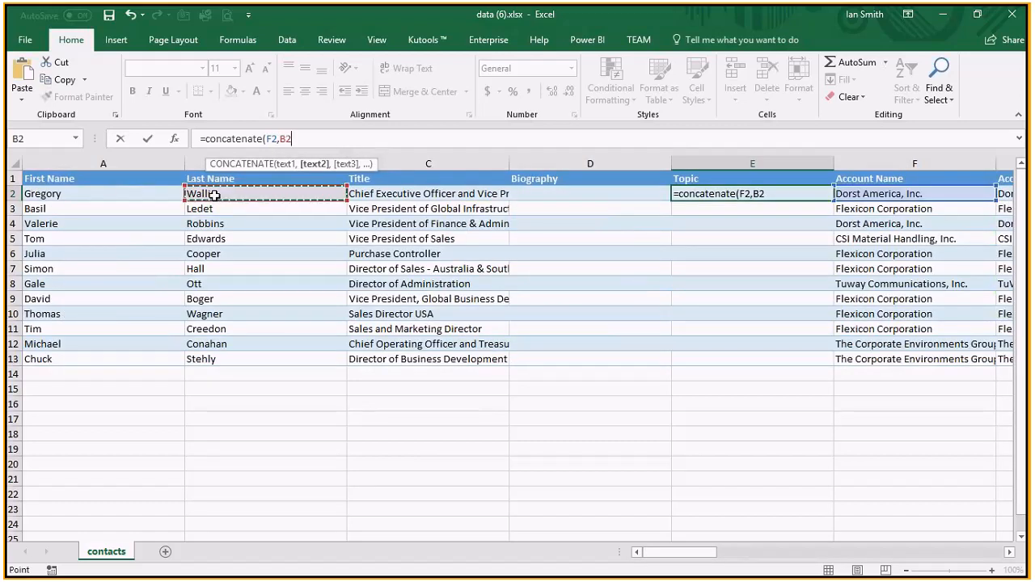
pyautogui.write(')')
pyautogui.press('Return')
pyautogui.press('Up')
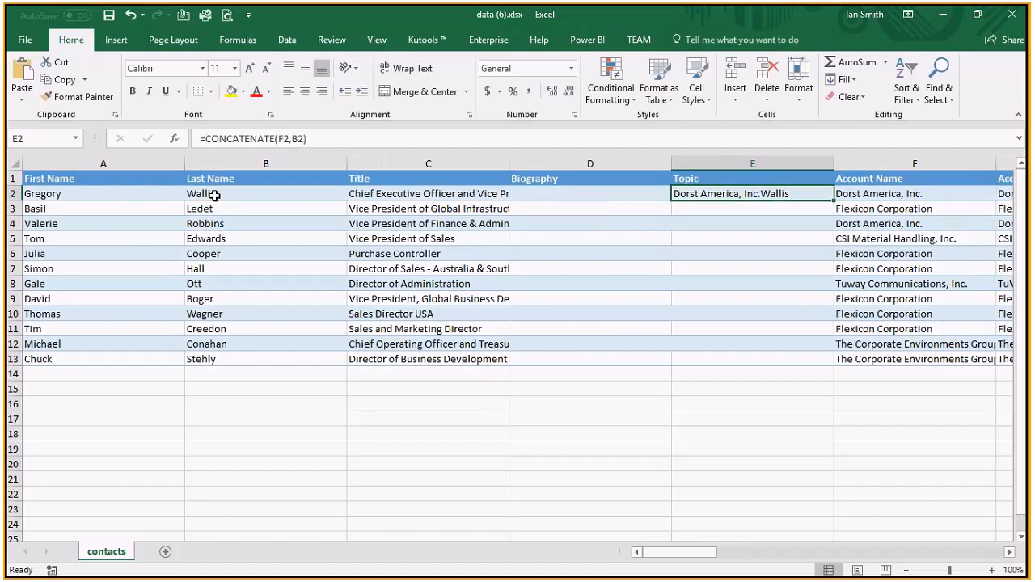
# Copy the topic formula from E2 down the Topic column through E13
pyautogui.hotkey('ctrl', 'c')
pyautogui.hotkey('shift', 'Down')
pyautogui.hotkey('shift', 'Down')
pyautogui.hotkey('shift', 'Down')
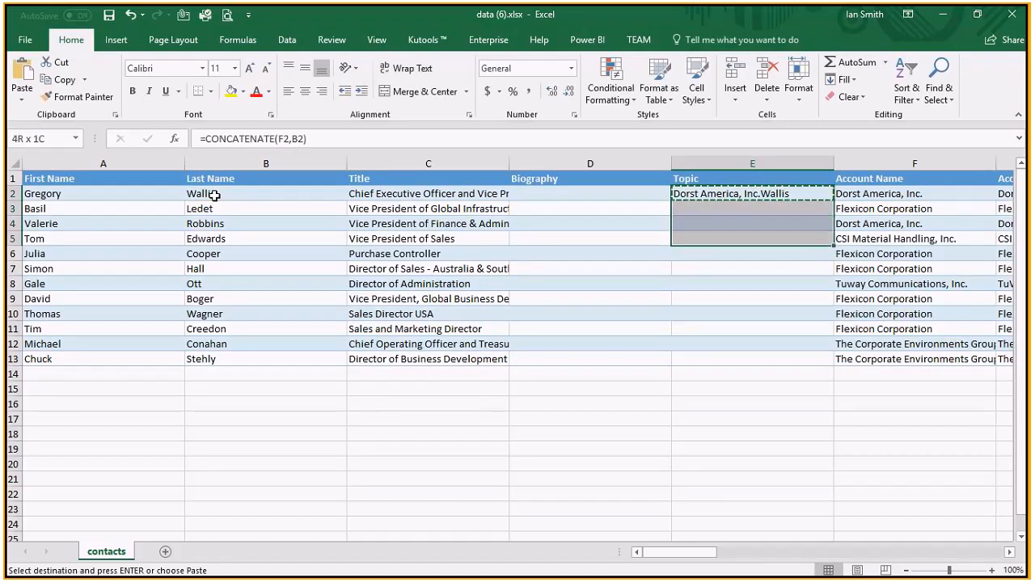
pyautogui.hotkey('shift', 'Down')
pyautogui.hotkey('shift', 'Down')
pyautogui.hotkey('shift', 'Down')
pyautogui.hotkey('shift', 'Down')
pyautogui.hotkey('shift', 'Down')
pyautogui.hotkey('shift', 'Down')
pyautogui.hotkey('shift', 'Down')
pyautogui.hotkey('shift', 'Down')
pyautogui.hotkey('ctrl', 'v')
pyautogui.press('Escape')
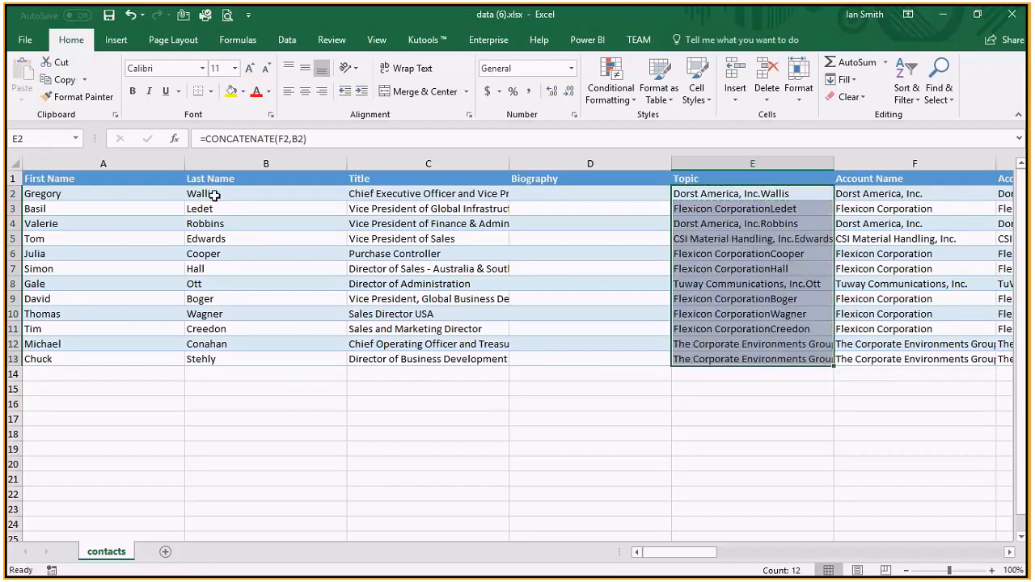
# Copy the Topic cells E2:E13 and paste them over themselves as values only
pyautogui.press('Up')
pyautogui.press('Down')
pyautogui.hotkey('ctrl', 'shift', 'Down')
pyautogui.hotkey('ctrl', 'v')
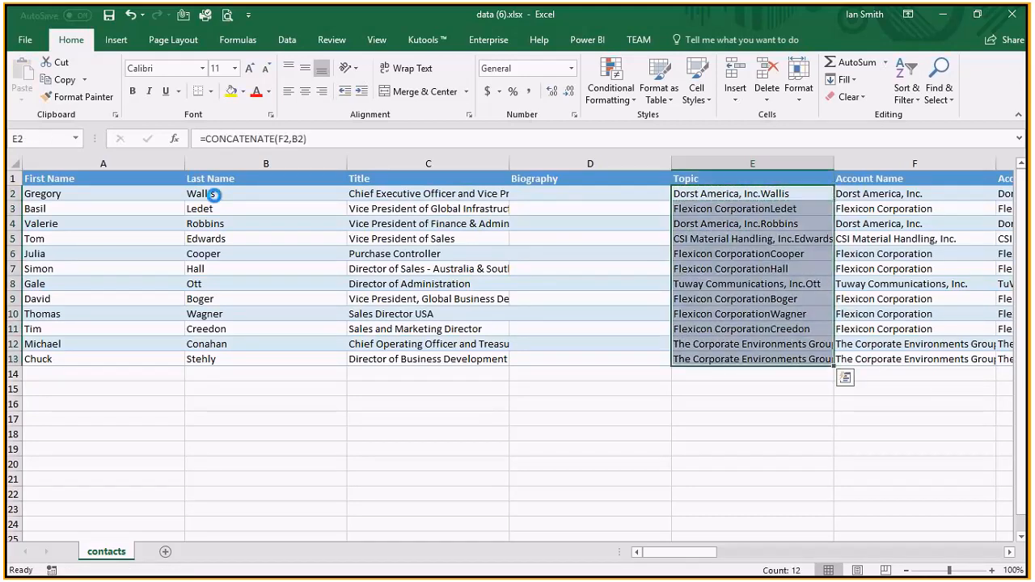
pyautogui.hotkey('ctrl', 'c')
pyautogui.press('Up')
pyautogui.press('Down')
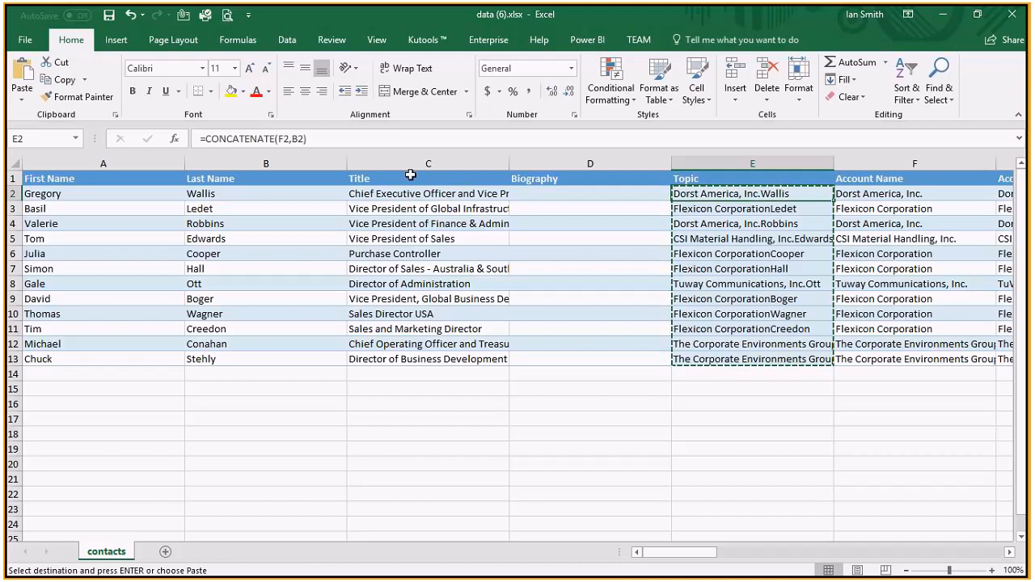
pyautogui.rightClick(693, 196)
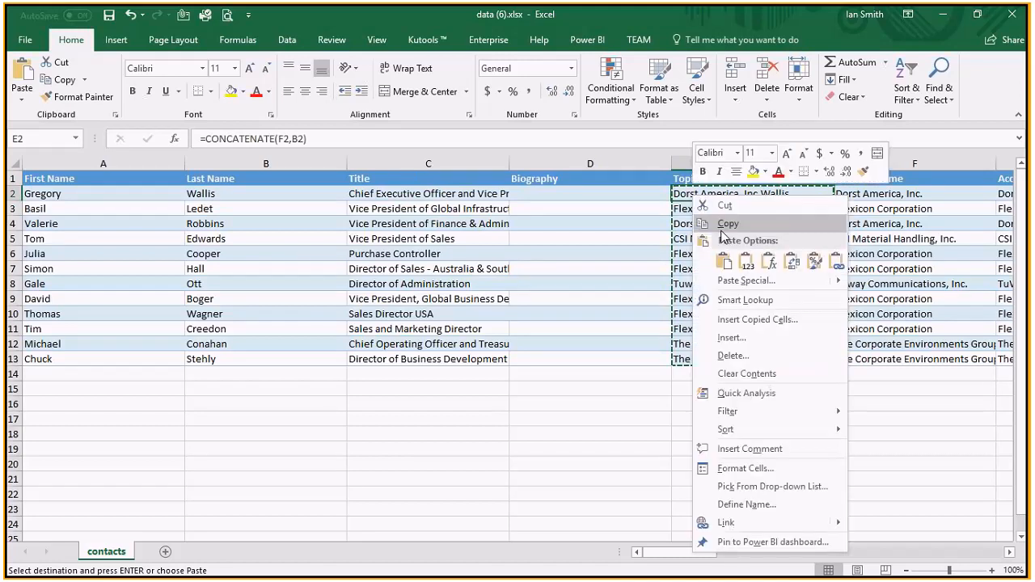
pyautogui.click(745, 260)
pyautogui.click(635, 269)
pyautogui.press('Escape')
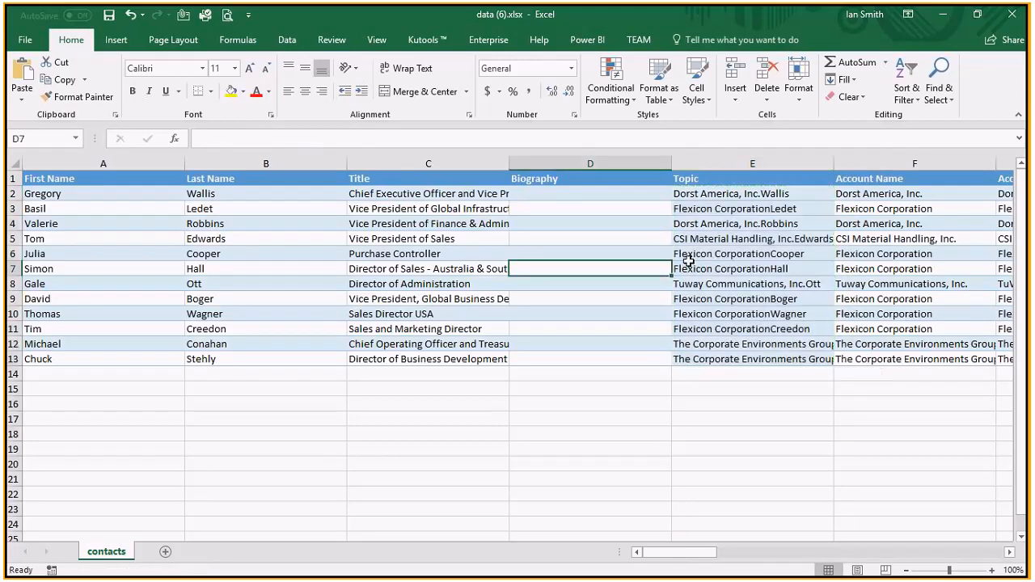
# Save the workbook in the Downloads folder as data (6).csv in CSV (Comma delimited) format
pyautogui.click(28, 42)
pyautogui.click(37, 189)
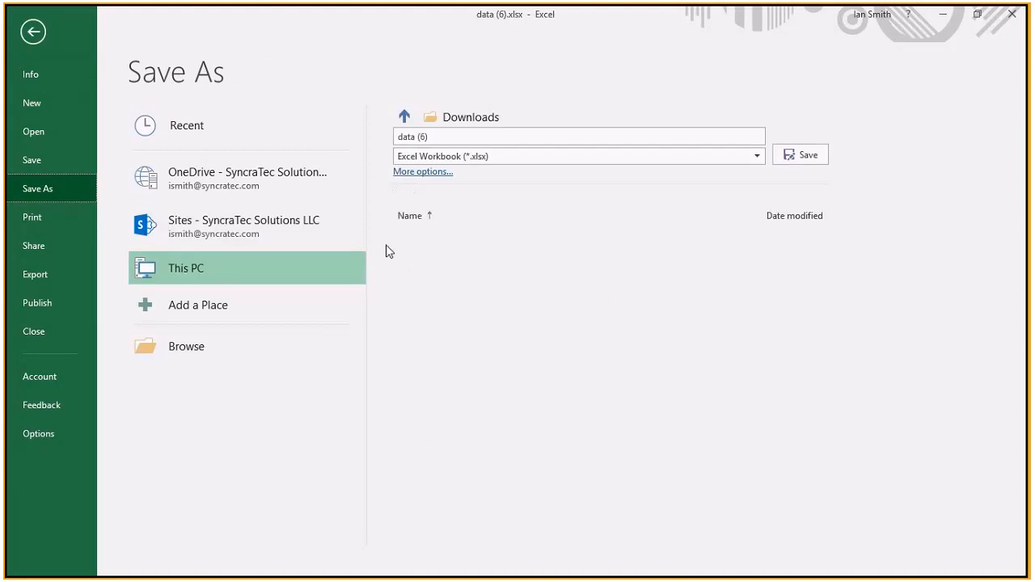
pyautogui.click(416, 174)
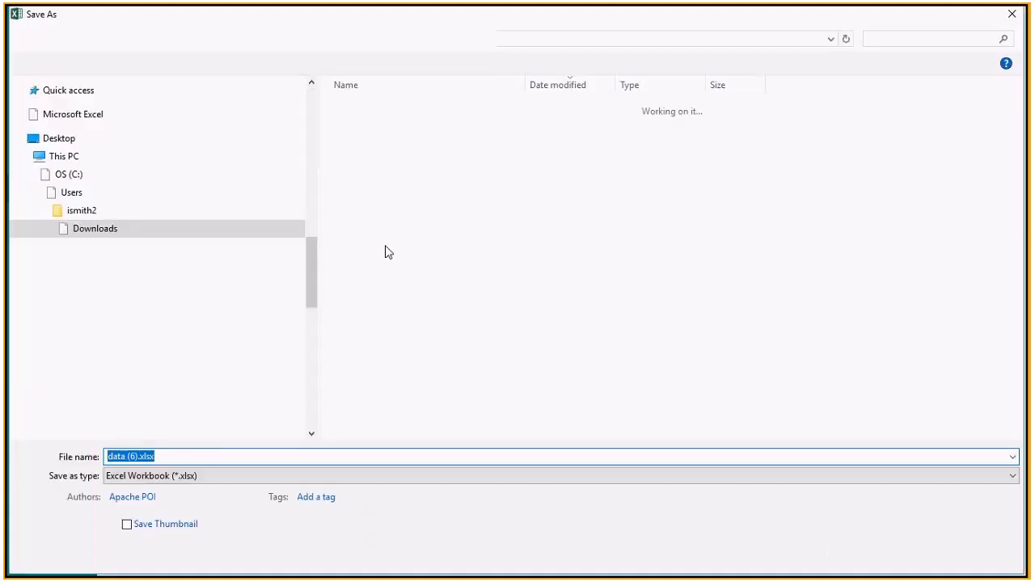
pyautogui.click(213, 479)
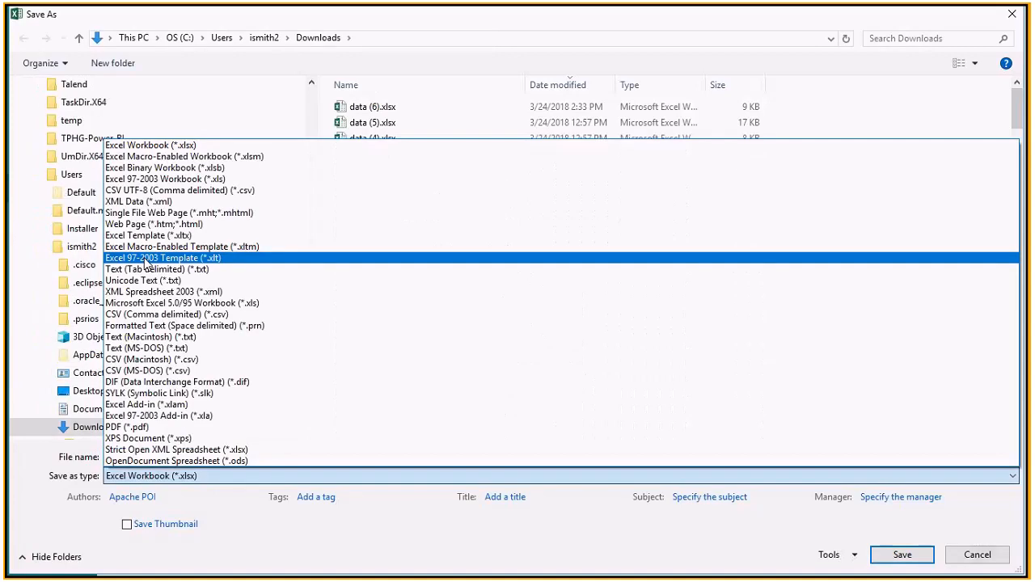
pyautogui.click(141, 314)
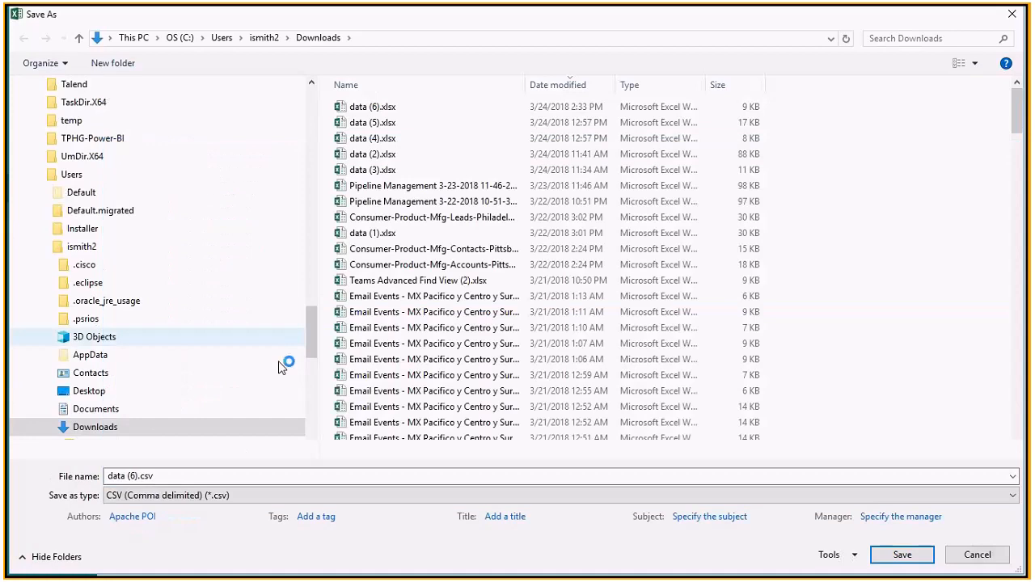
pyautogui.click(901, 554)
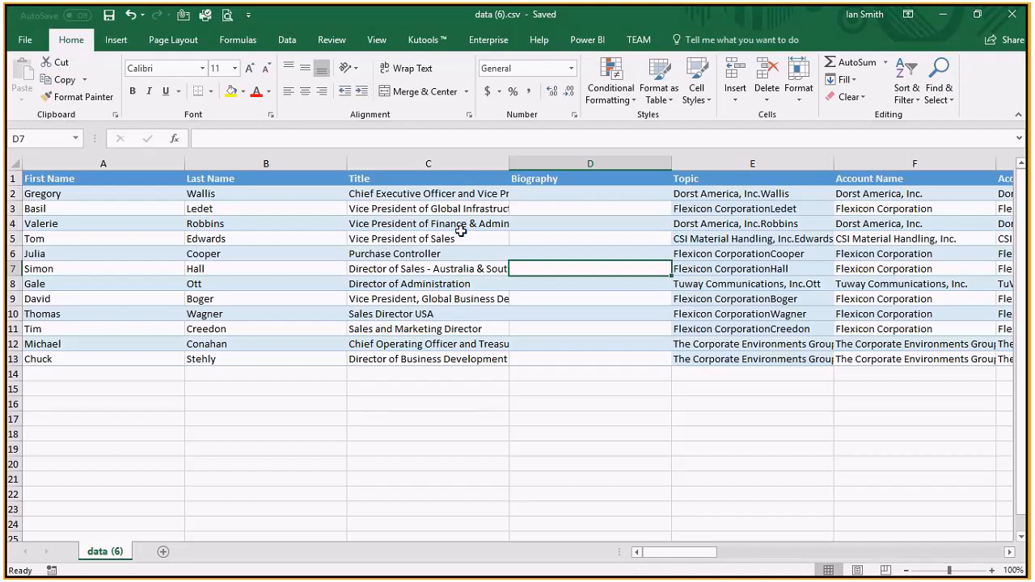
# Close the CSV workbook and exit Excel
pyautogui.click(25, 42)
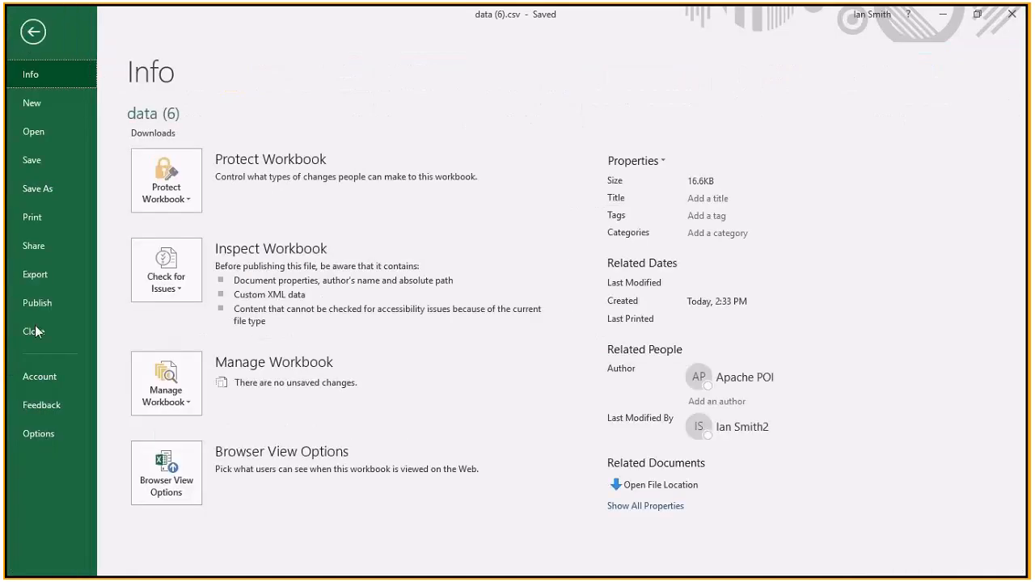
pyautogui.click(33, 332)
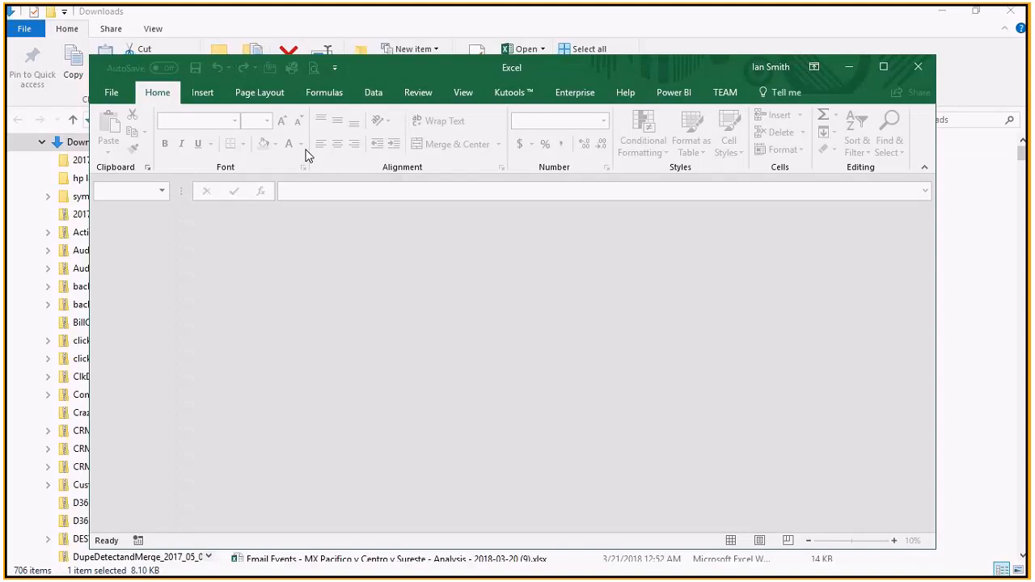
pyautogui.click(917, 70)
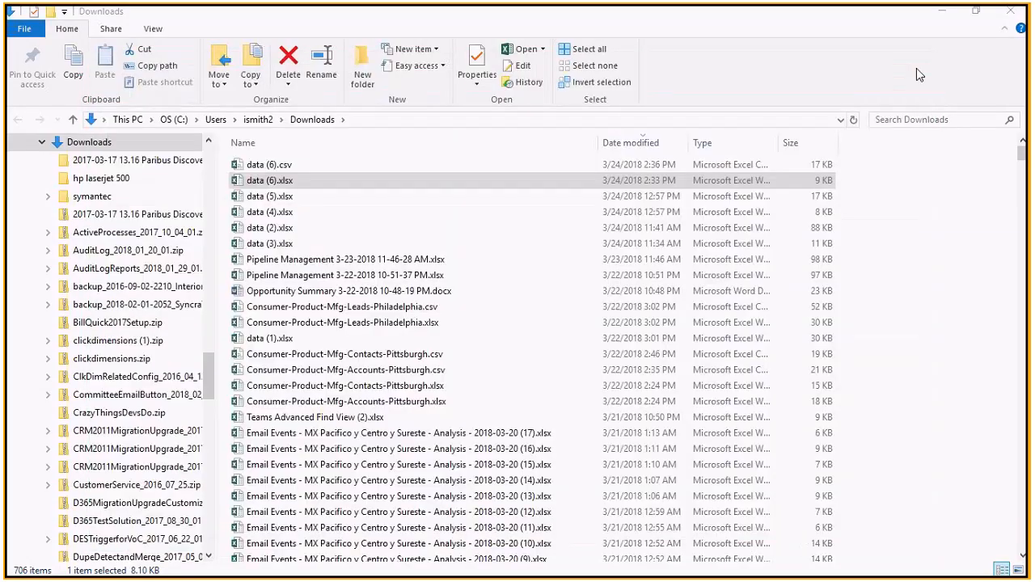
# Select data (6).csv in the Downloads folder and place that window side by side with the Dynamics 365 browser window
pyautogui.click(271, 165)
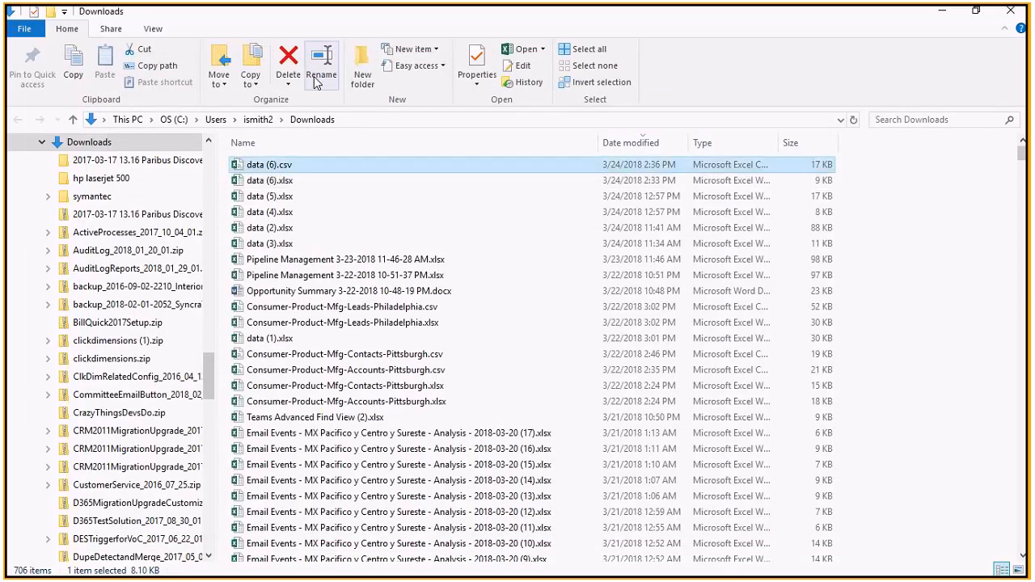
pyautogui.moveTo(788, 15); pyautogui.dragTo(432, 28)
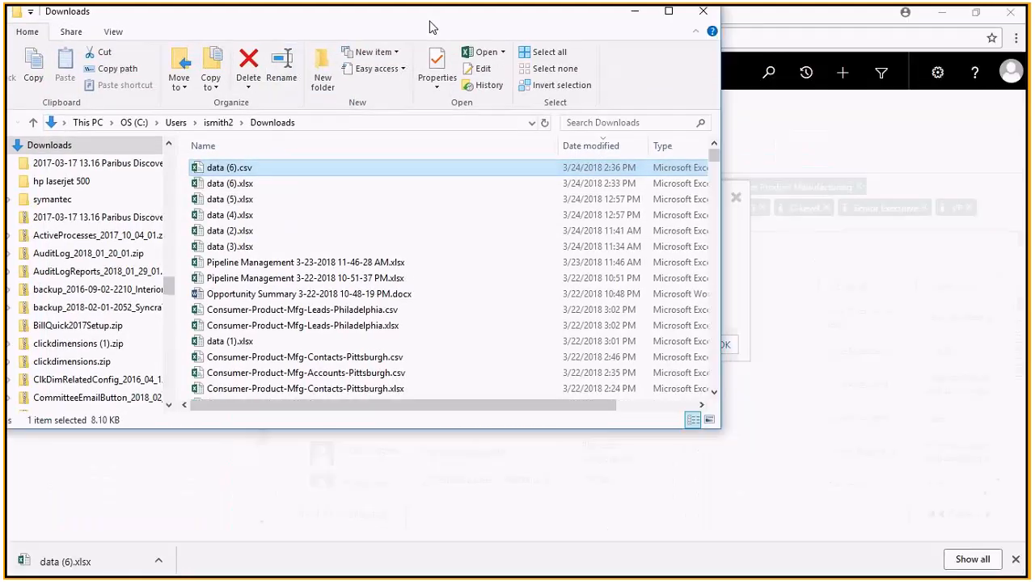
pyautogui.press('super+Left')
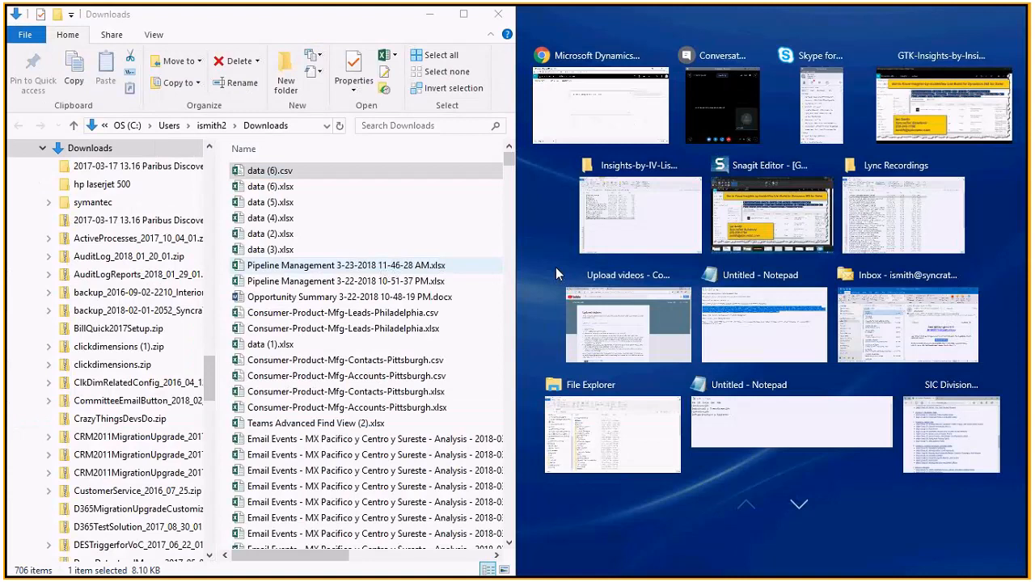
pyautogui.click(600, 106)
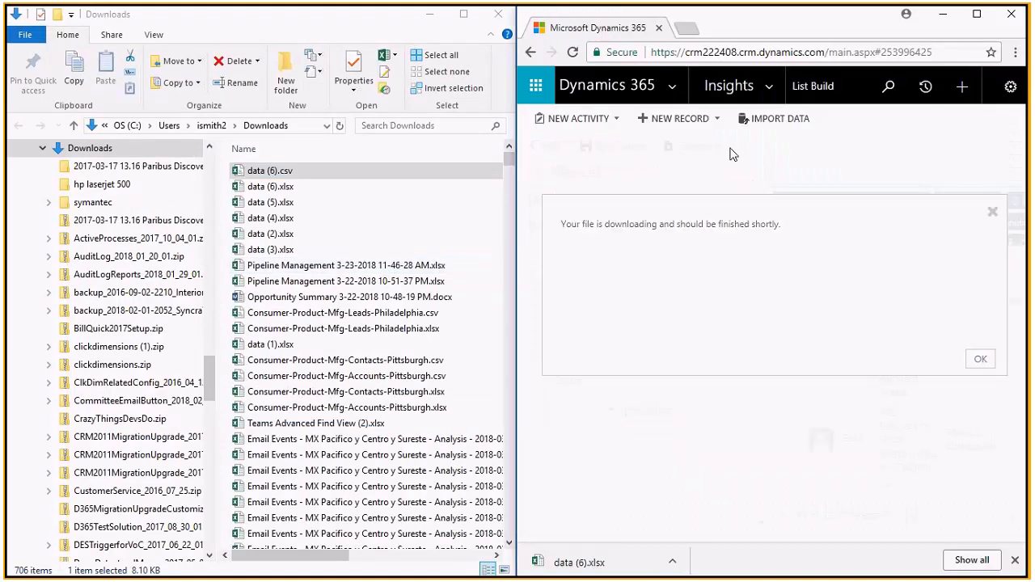
# Start a data import in Dynamics 365 and upload data (6).csv from the Downloads folder
pyautogui.click(779, 118)
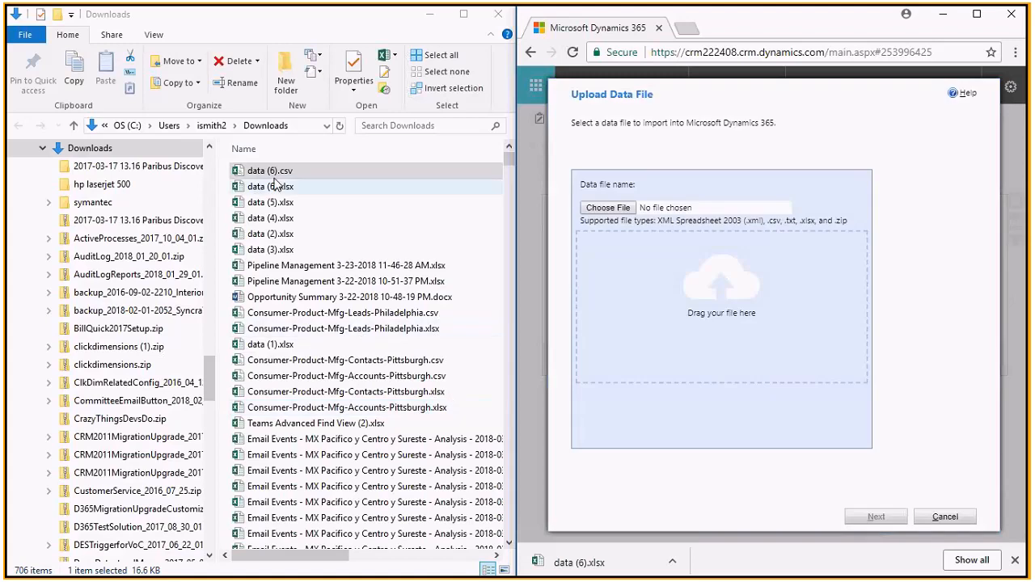
pyautogui.moveTo(272, 169); pyautogui.dragTo(716, 331)
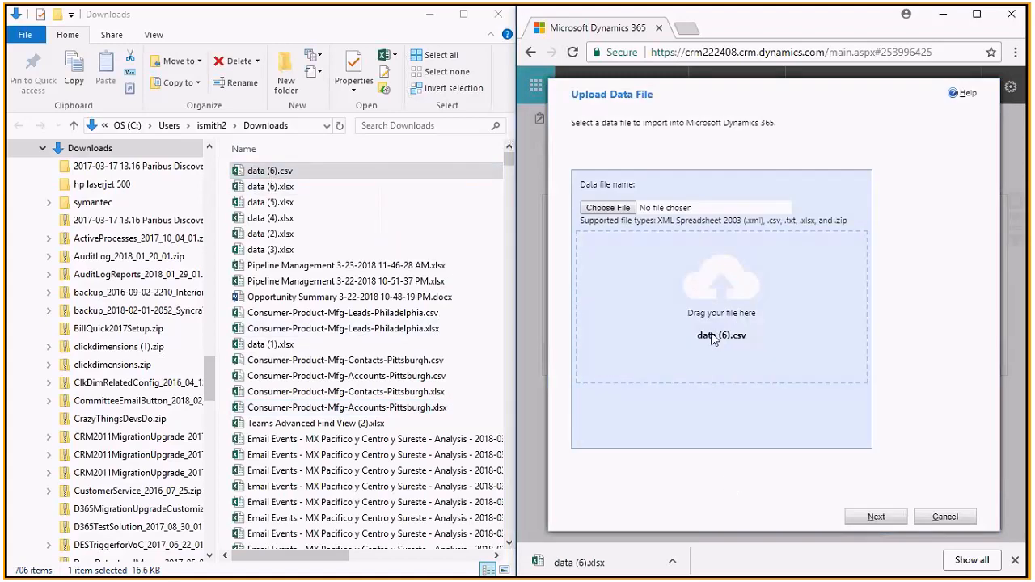
pyautogui.click(876, 516)
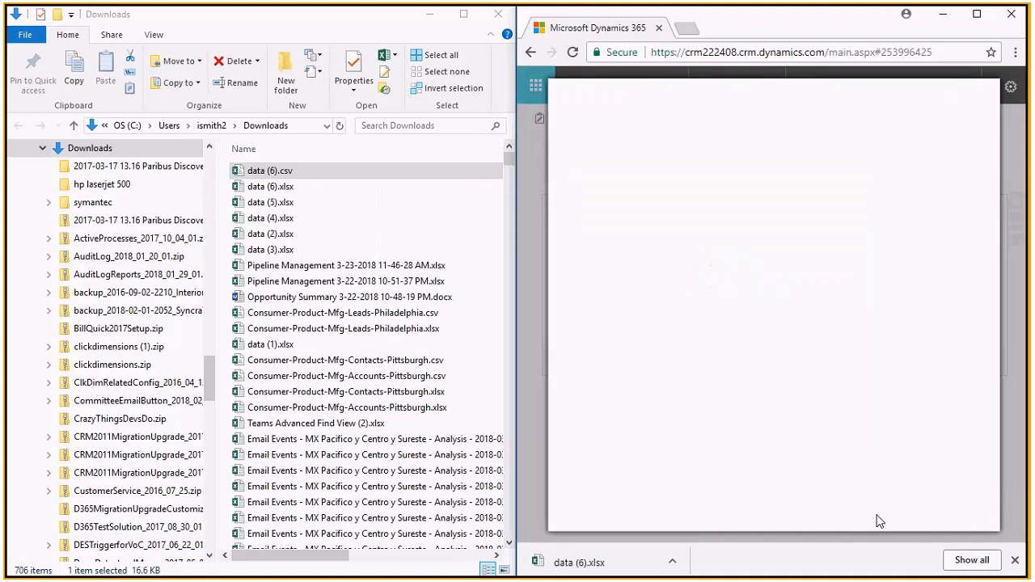
# Show and accept the delimiter settings, and choose the customized data map Insights-by-IV-Persons-to-Lead-20180324 for the import
pyautogui.click(579, 264)
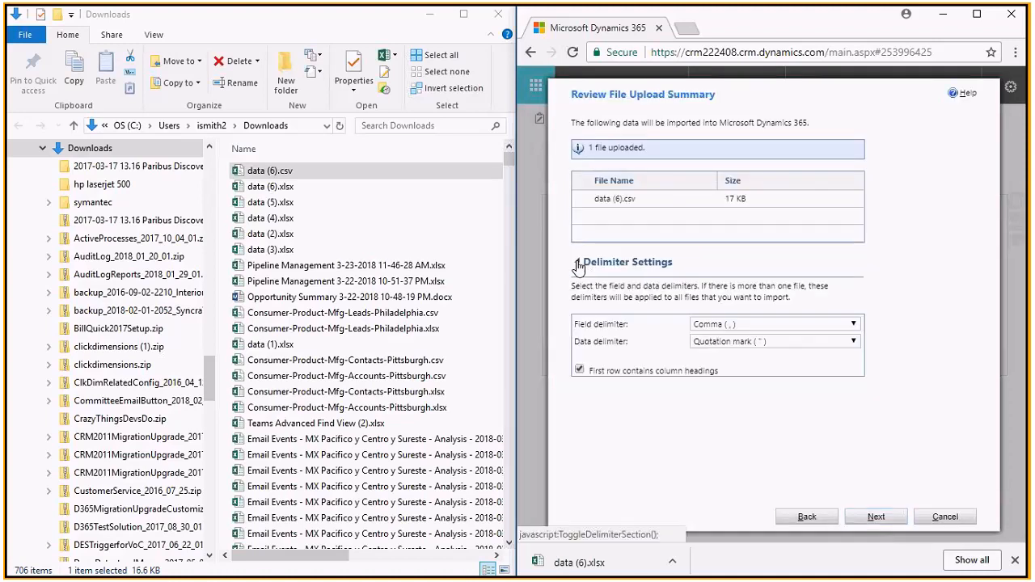
pyautogui.click(878, 518)
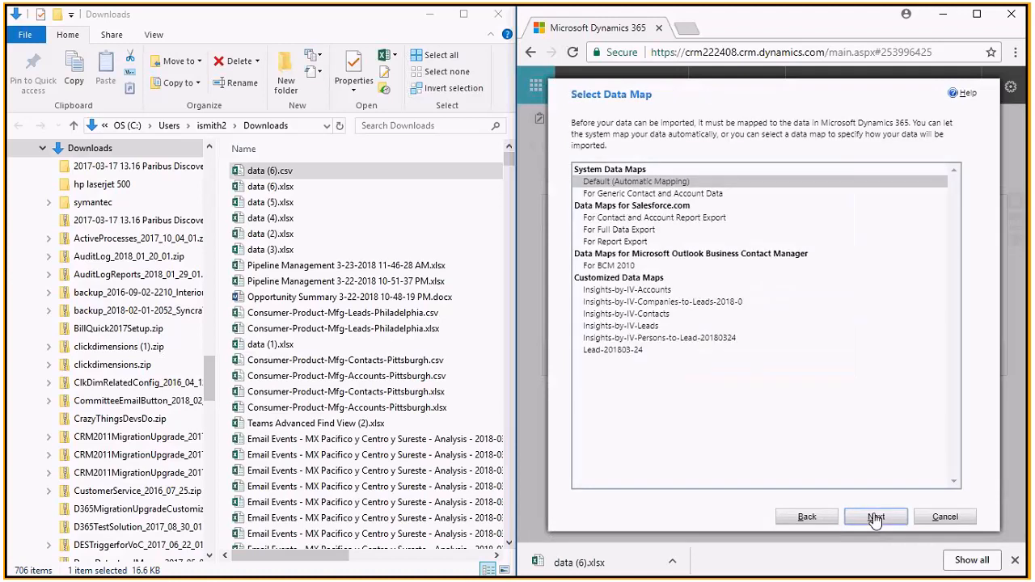
pyautogui.click(643, 337)
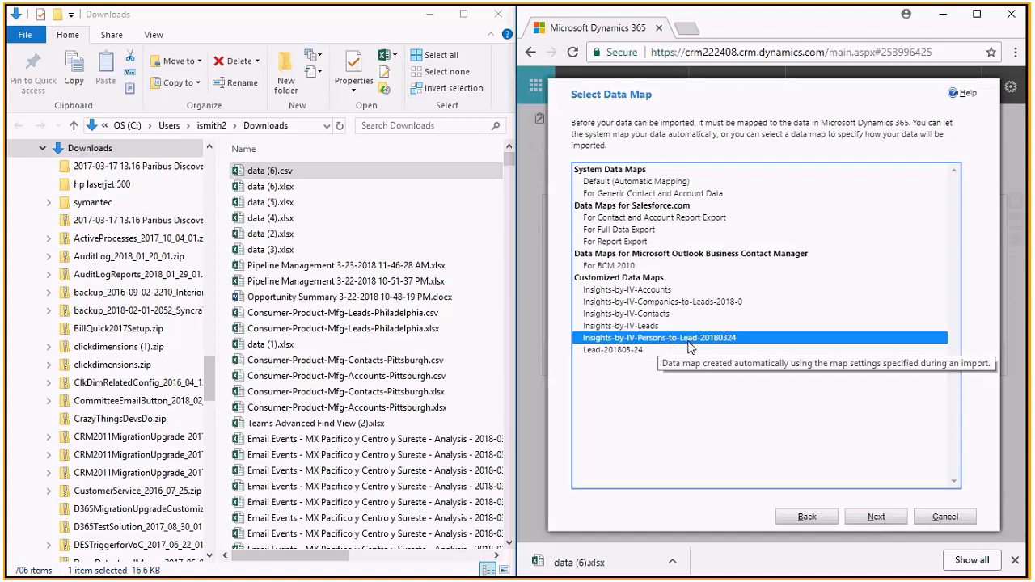
pyautogui.click(877, 518)
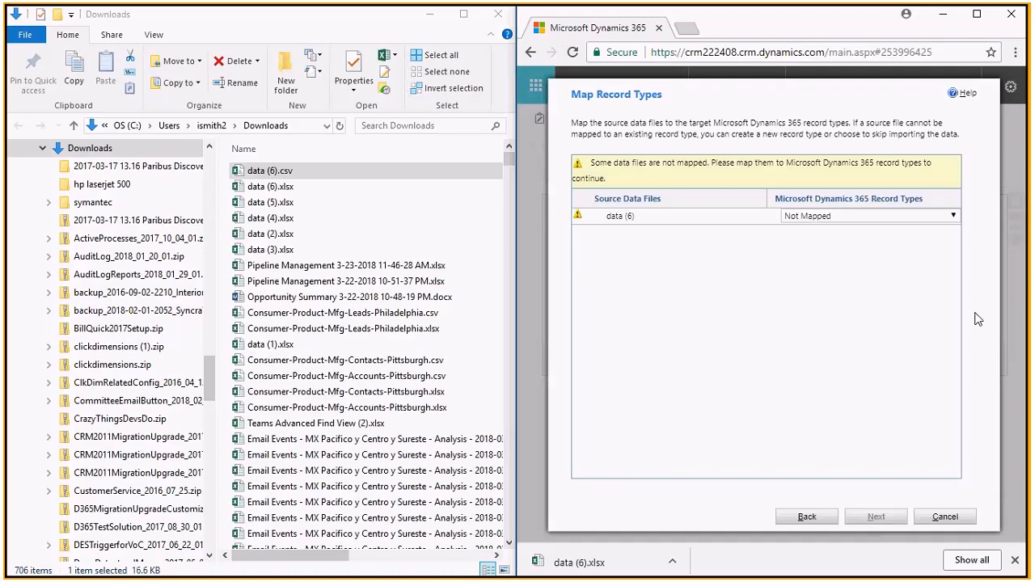
# Map the source file data (6) to the Lead record type and continue to the field mapping
pyautogui.click(954, 218)
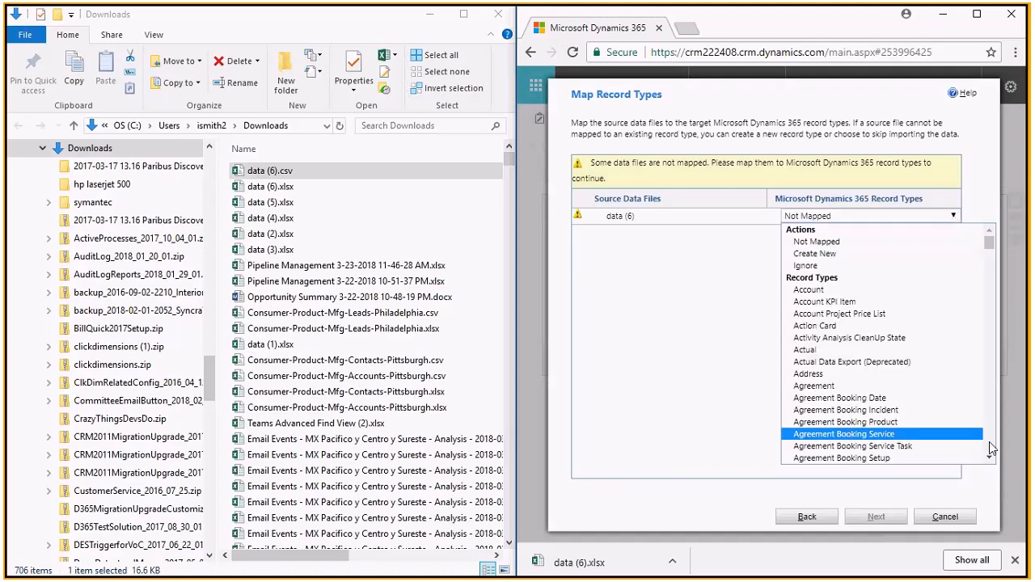
pyautogui.press('l')
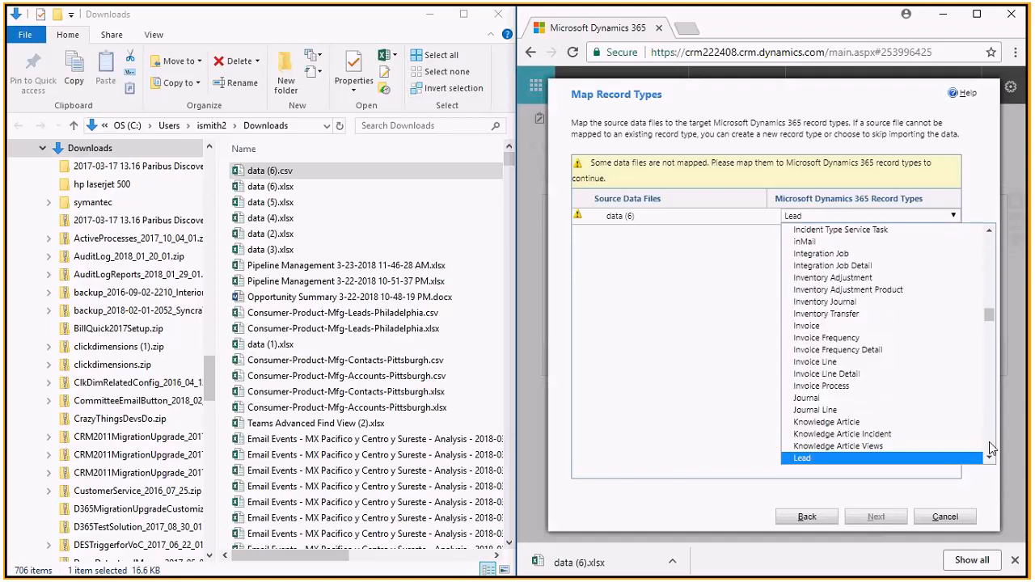
pyautogui.click(864, 456)
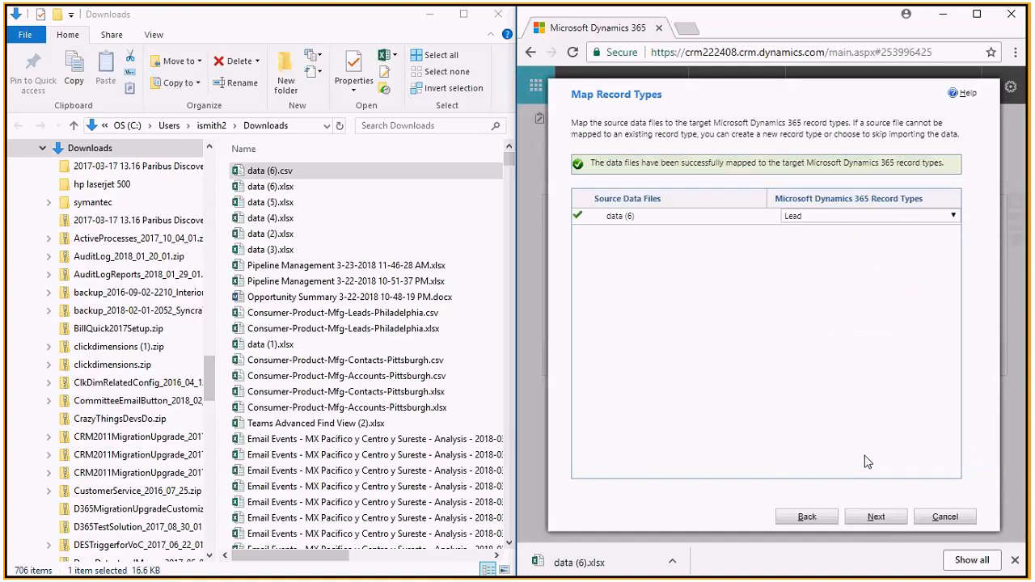
pyautogui.click(878, 518)
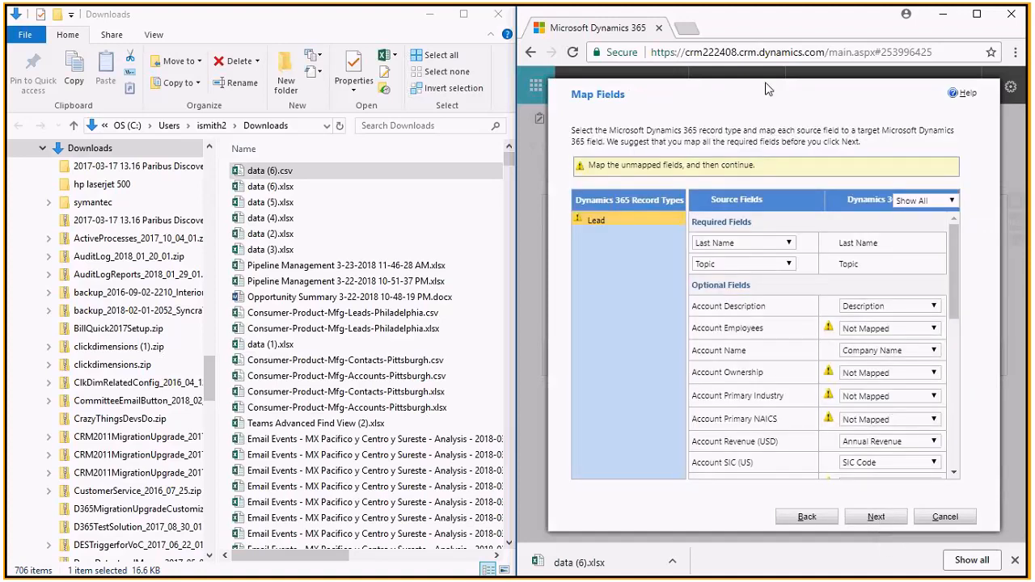
# Maximize the browser window and map the Account Employees source field to No. of Employees
pyautogui.click(976, 14)
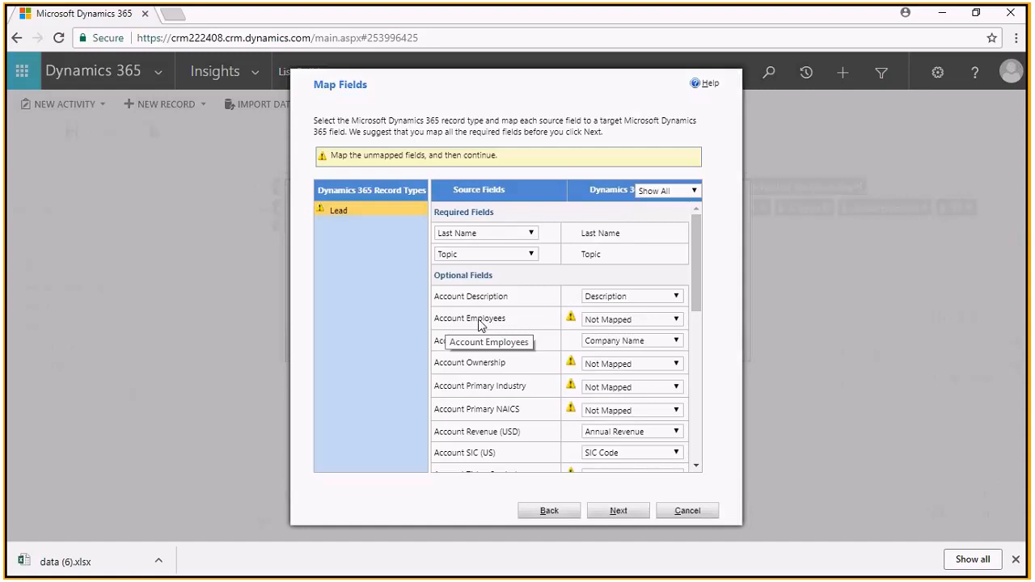
pyautogui.click(675, 319)
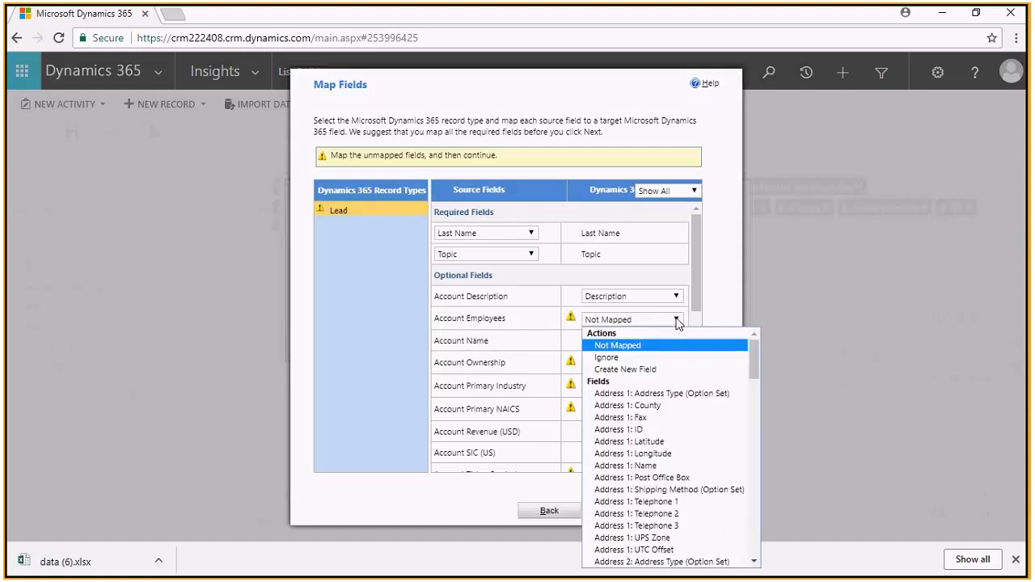
pyautogui.scroll(-3, 757, 546)
pyautogui.scroll(-6, 757, 546)
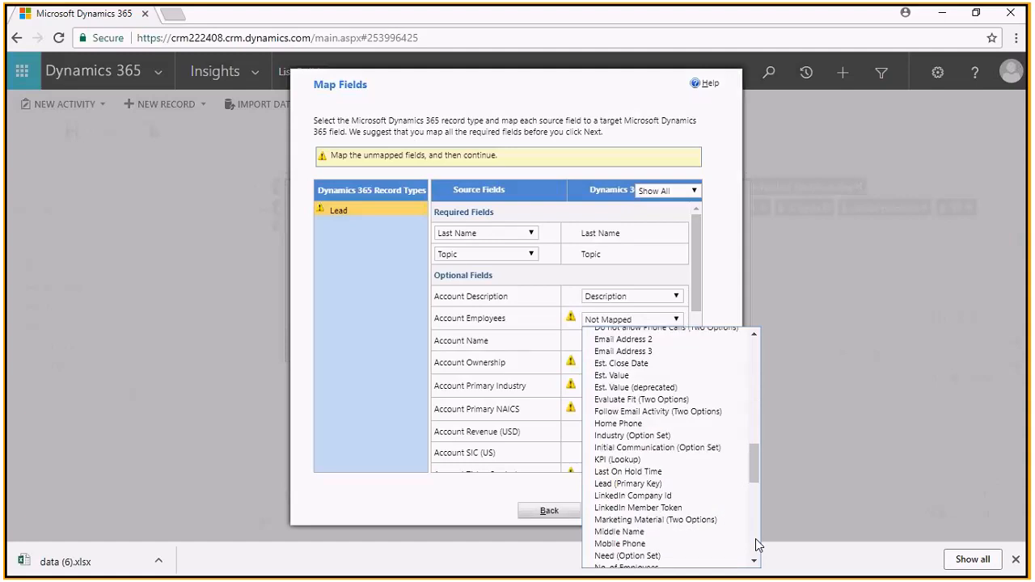
pyautogui.scroll(-3, 758, 546)
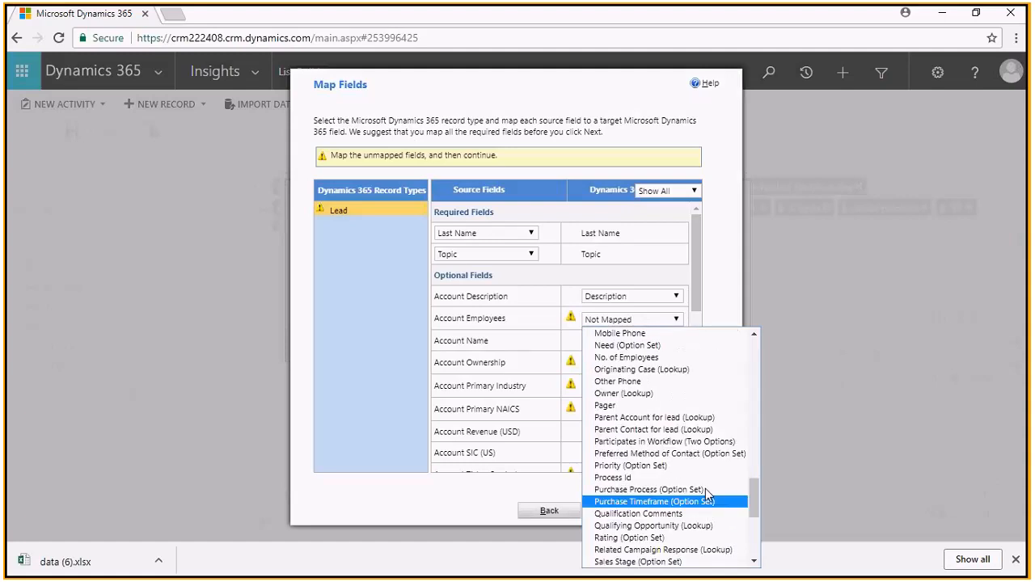
pyautogui.click(635, 357)
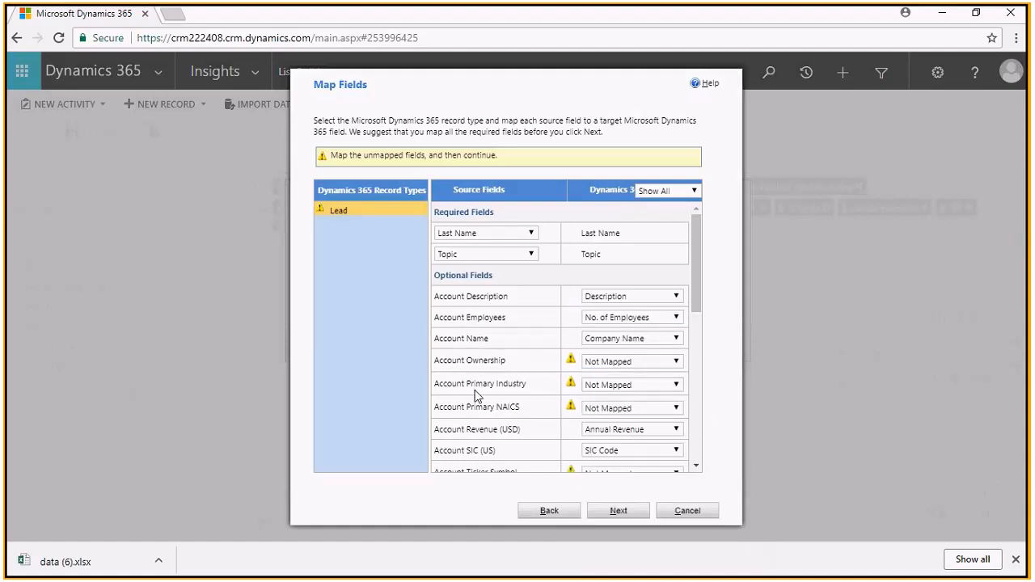
# Map Account Primary Industry to Industry (Option Set) and accept the proposed option value mappings
pyautogui.click(676, 385)
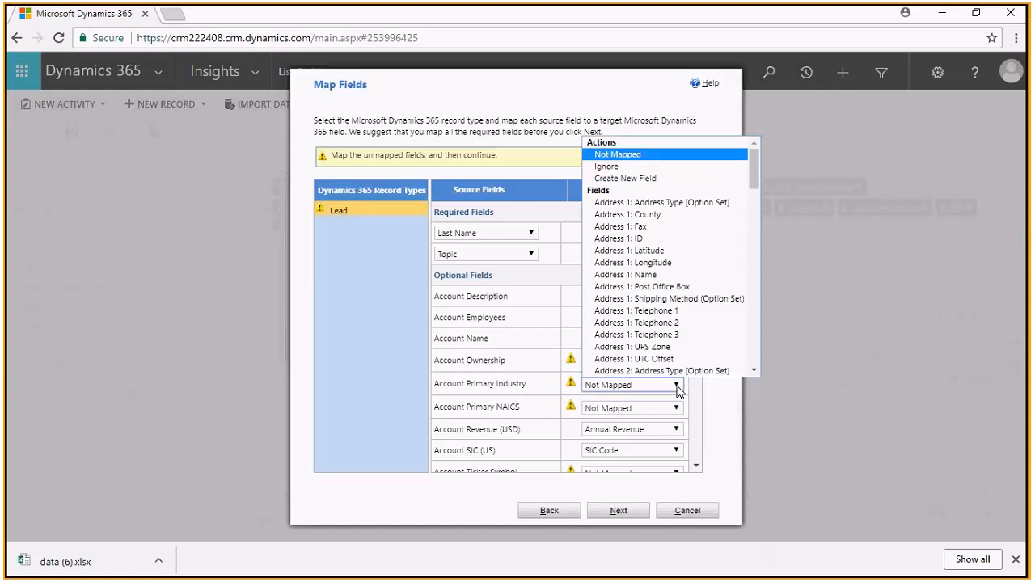
pyautogui.click(756, 366)
pyautogui.click(756, 367)
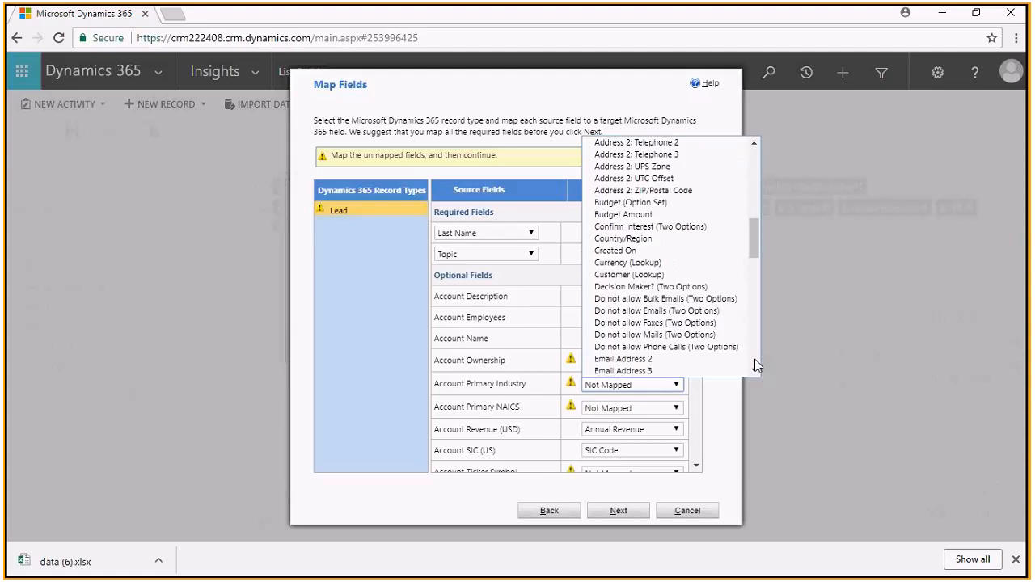
pyautogui.click(756, 366)
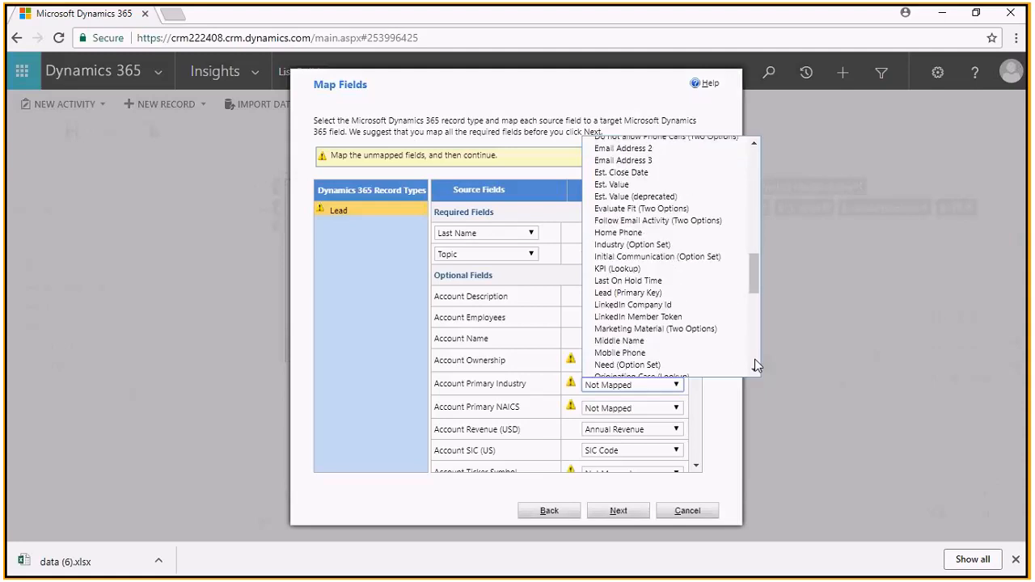
pyautogui.click(617, 246)
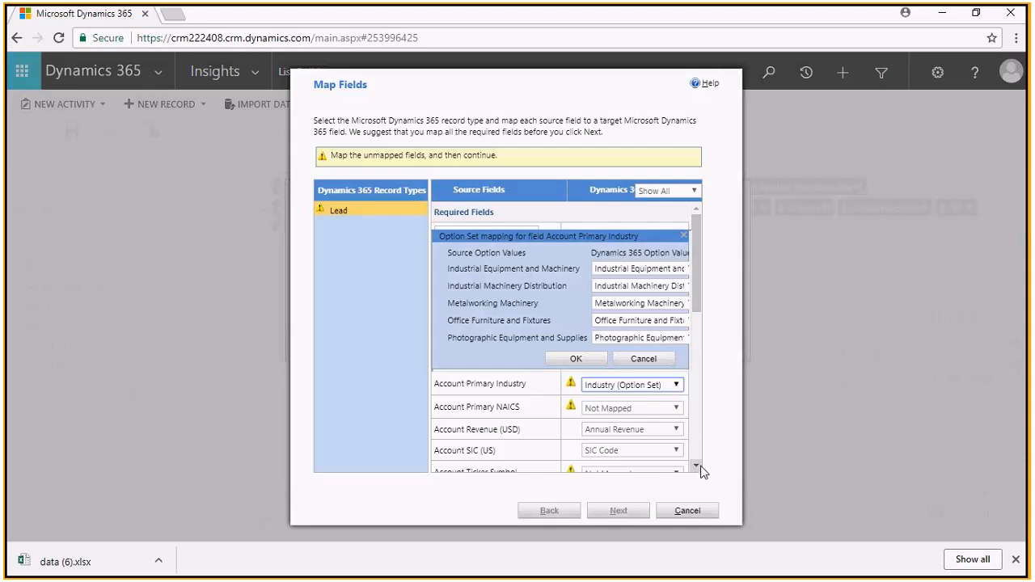
pyautogui.scroll(-3, 698, 467)
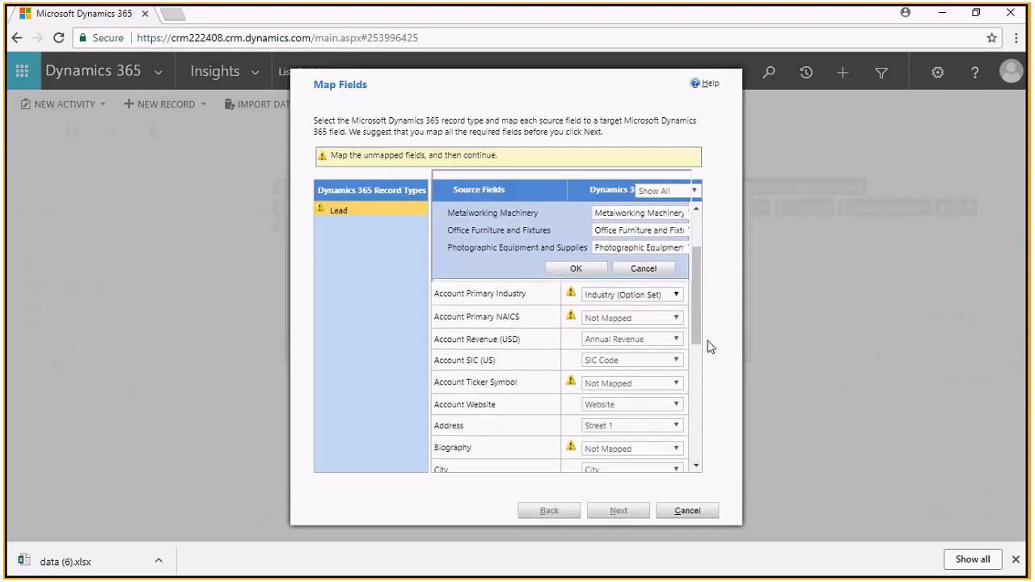
pyautogui.click(696, 210)
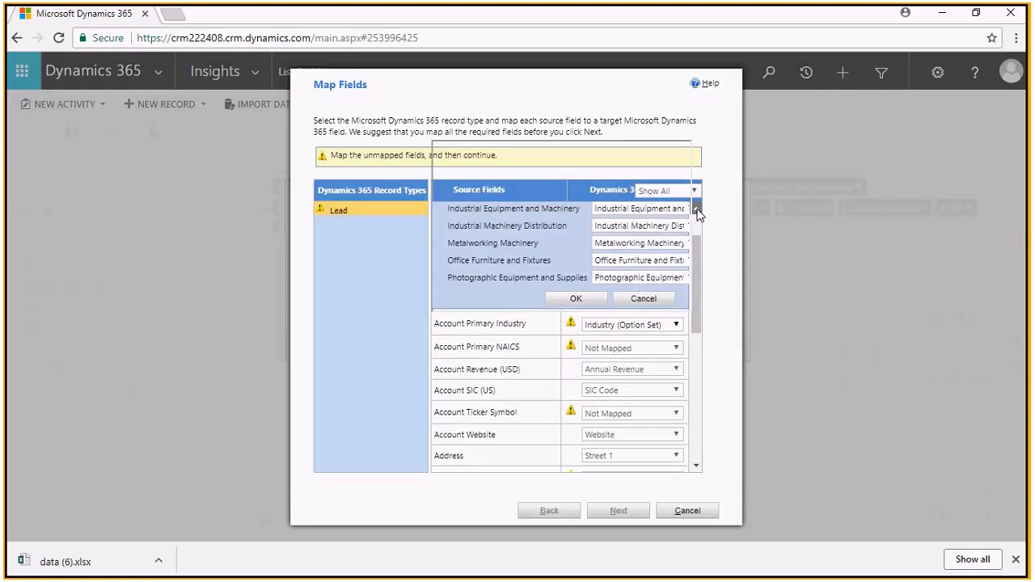
pyautogui.click(696, 210)
pyautogui.click(576, 358)
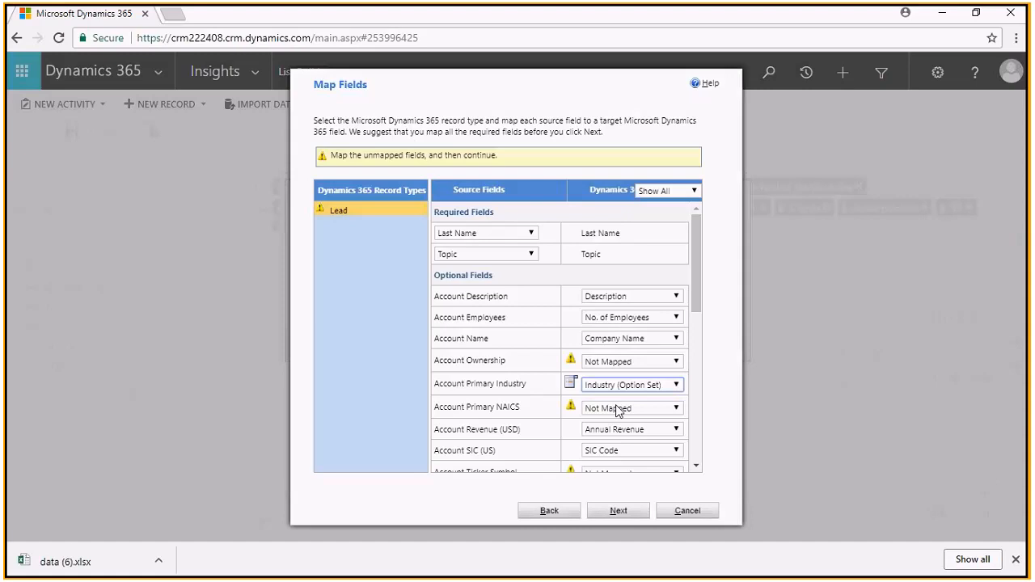
# Review the remaining optional field mappings for the Lead record type through the end of the list
pyautogui.click(697, 469)
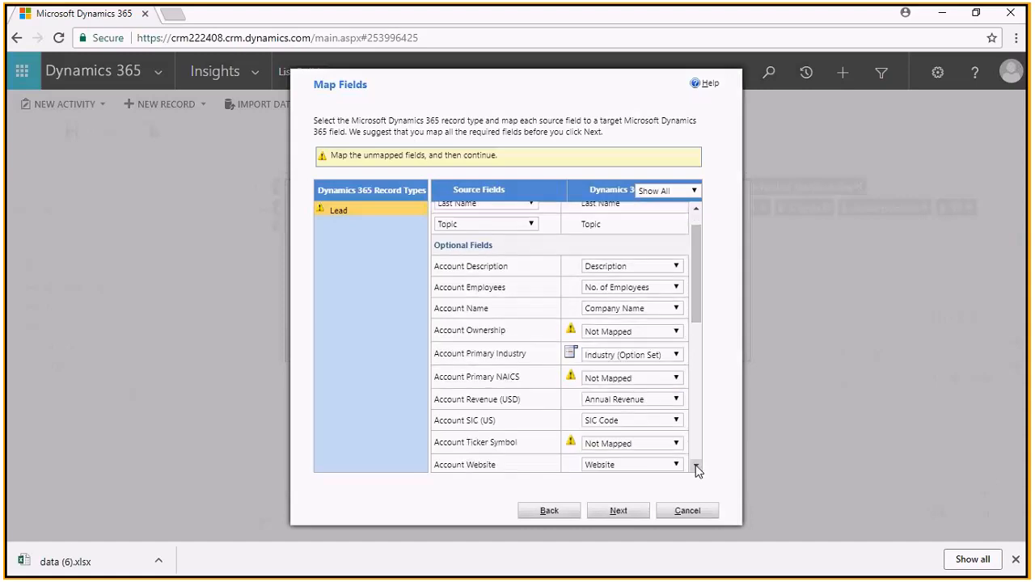
pyautogui.click(697, 469)
pyautogui.click(697, 468)
pyautogui.click(697, 468)
pyautogui.click(697, 469)
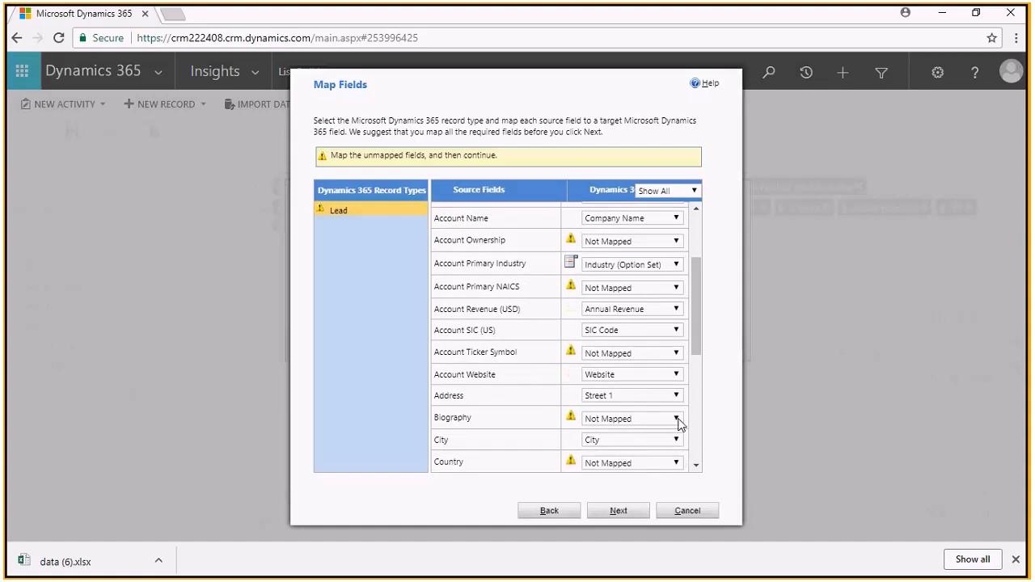
pyautogui.scroll(-5, 697, 469)
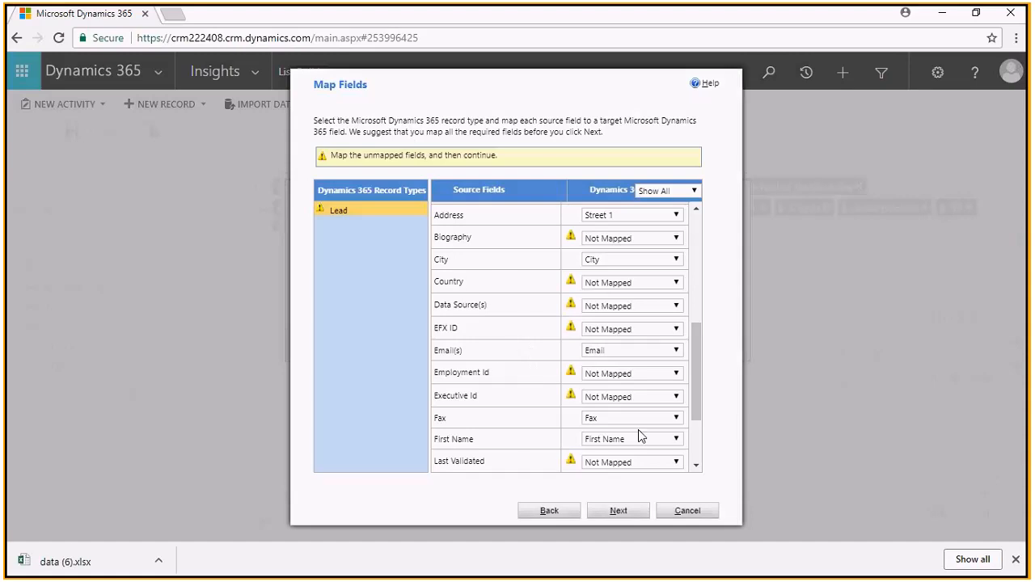
pyautogui.click(696, 467)
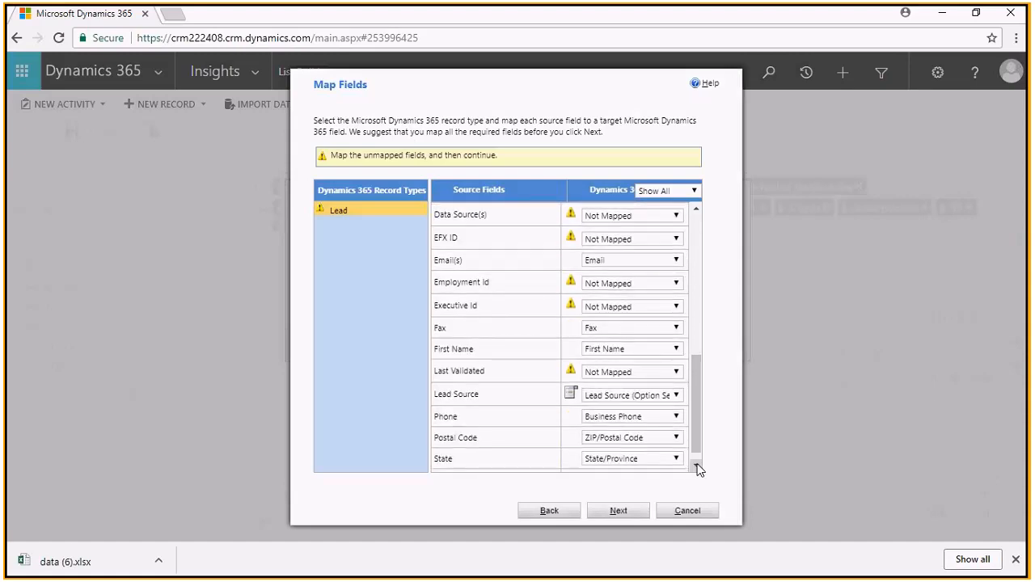
pyautogui.click(696, 467)
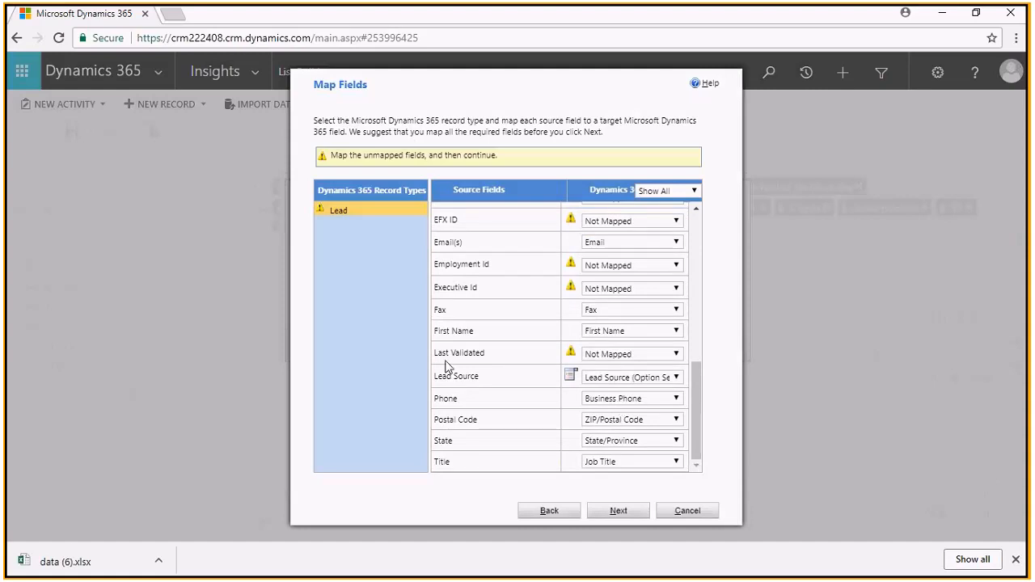
# Inspect the target field and option set value mapping of Lead Source, and close them without changes
pyautogui.click(676, 378)
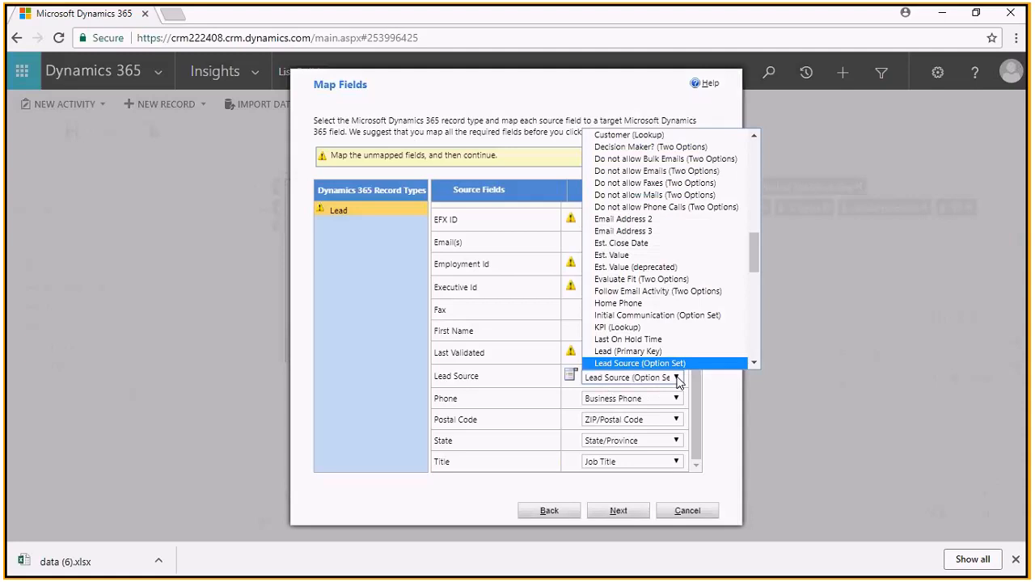
pyautogui.click(676, 378)
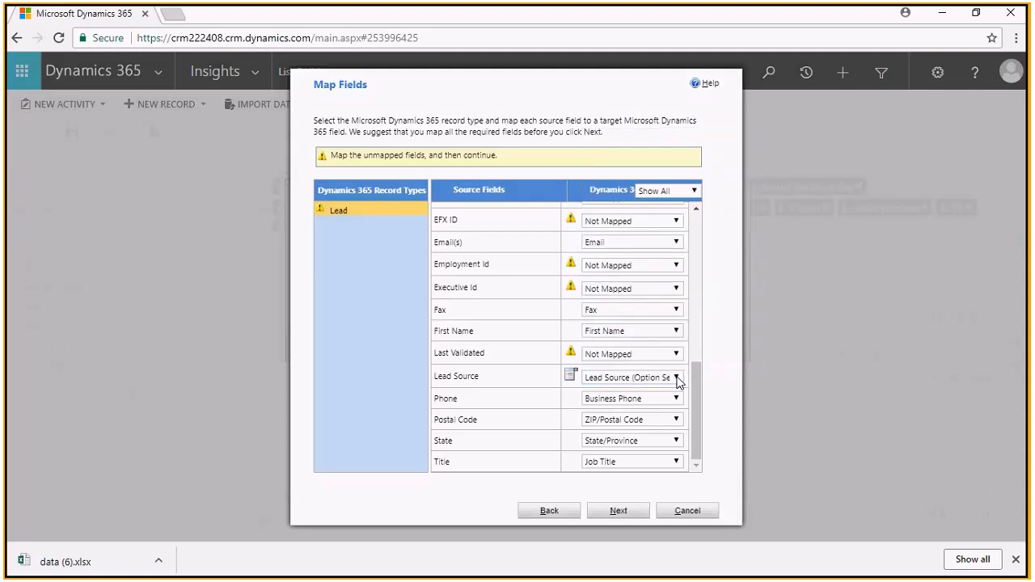
pyautogui.click(571, 376)
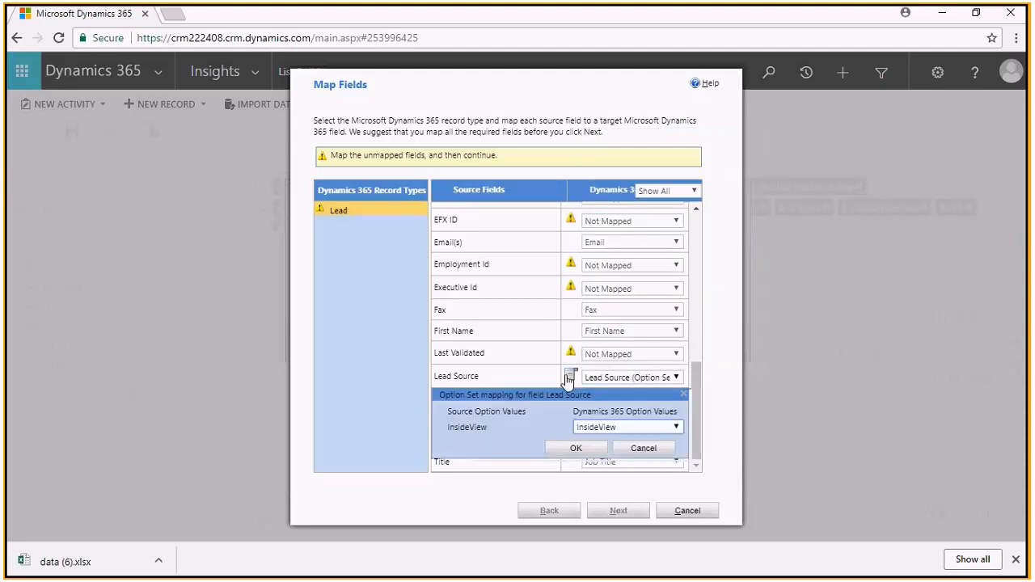
pyautogui.click(636, 450)
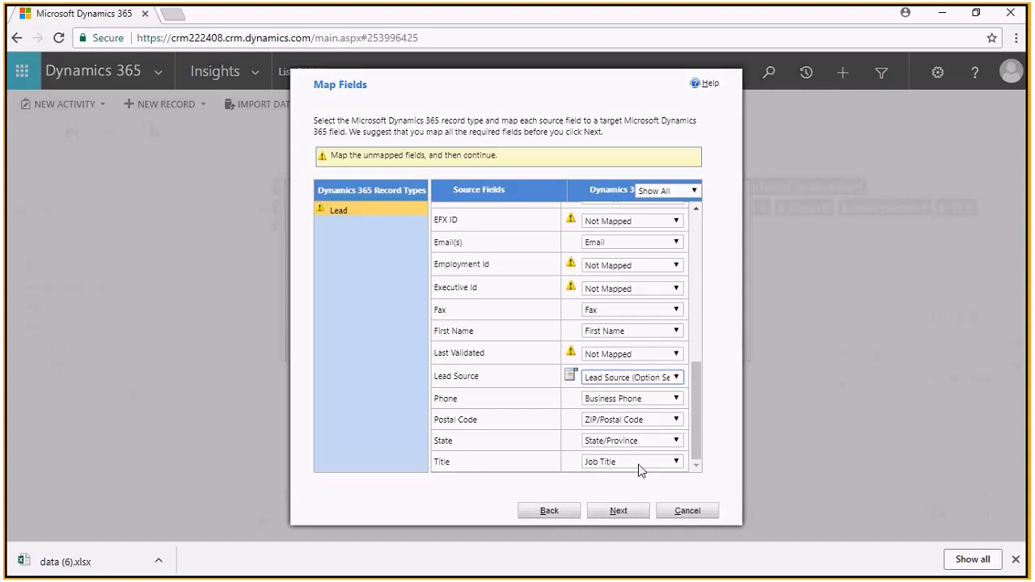
# Finish the field mapping ignoring the unmapped fields, and accept the mapping summary
pyautogui.click(620, 513)
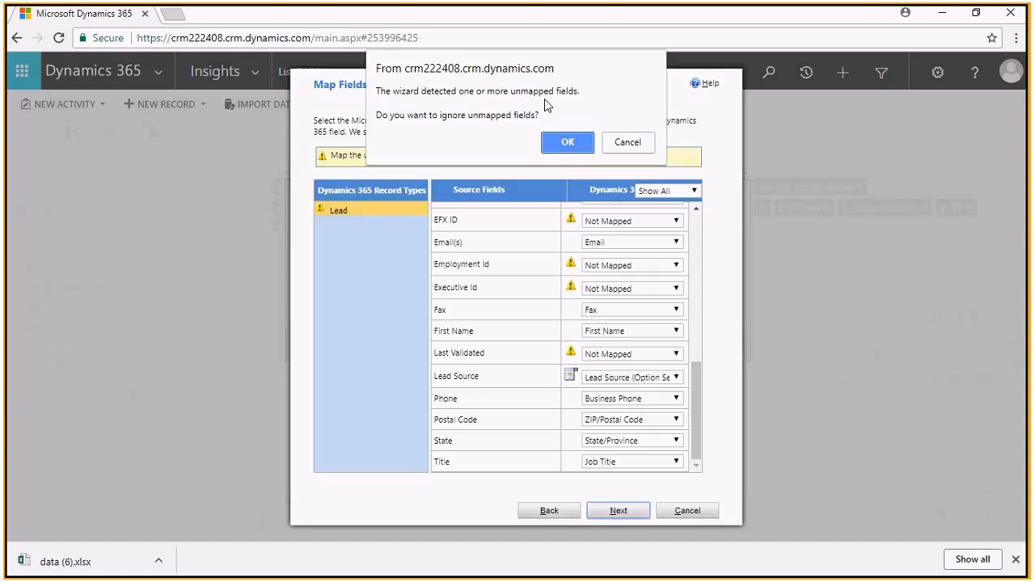
pyautogui.click(576, 142)
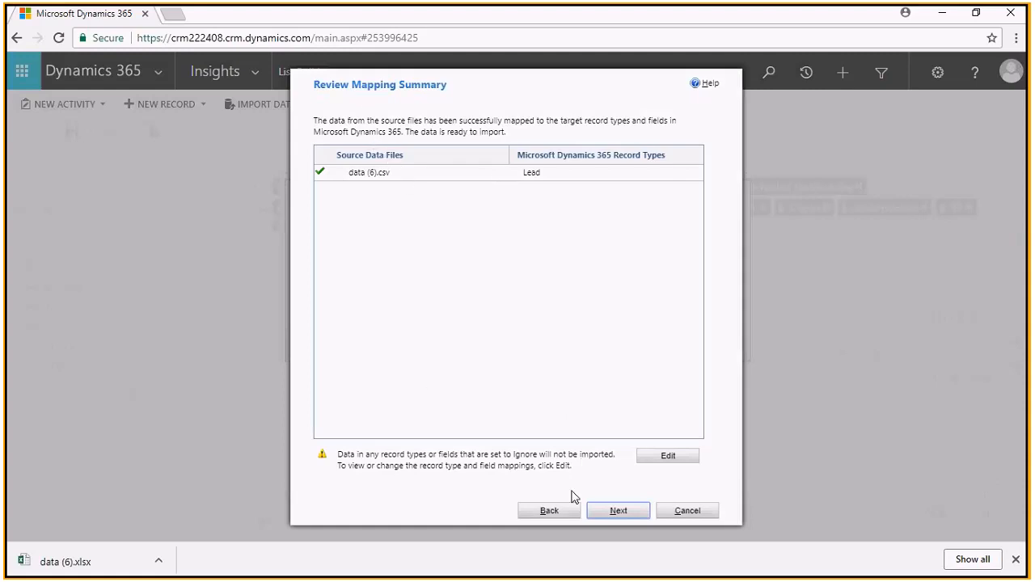
pyautogui.click(617, 511)
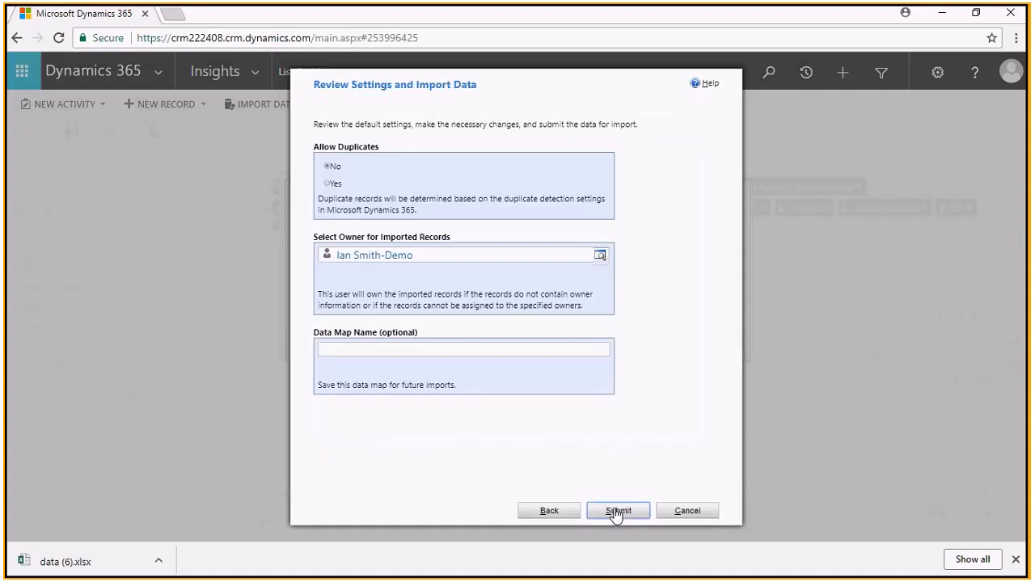
# Name the data map Insights-by-InsideView-People-to-Leads-2 and select the entered name
pyautogui.click(342, 350)
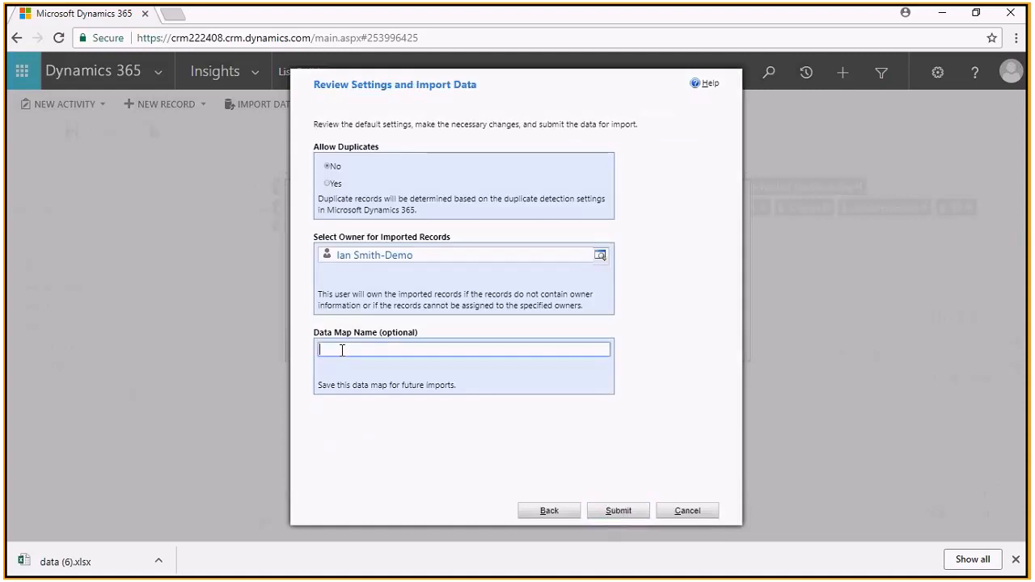
pyautogui.write('Insights-by-InsideView')
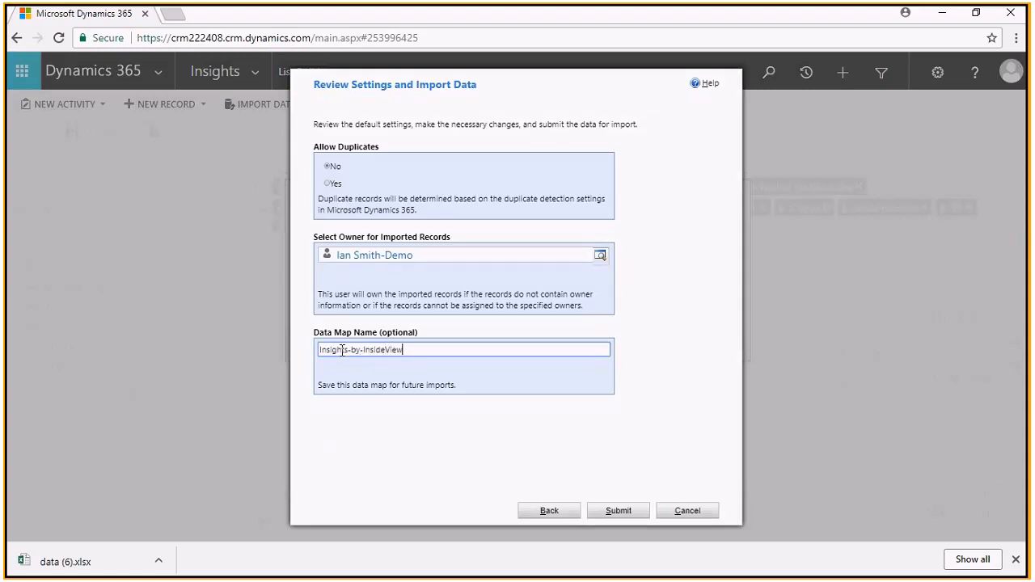
pyautogui.write('-People-to-Leads-2')
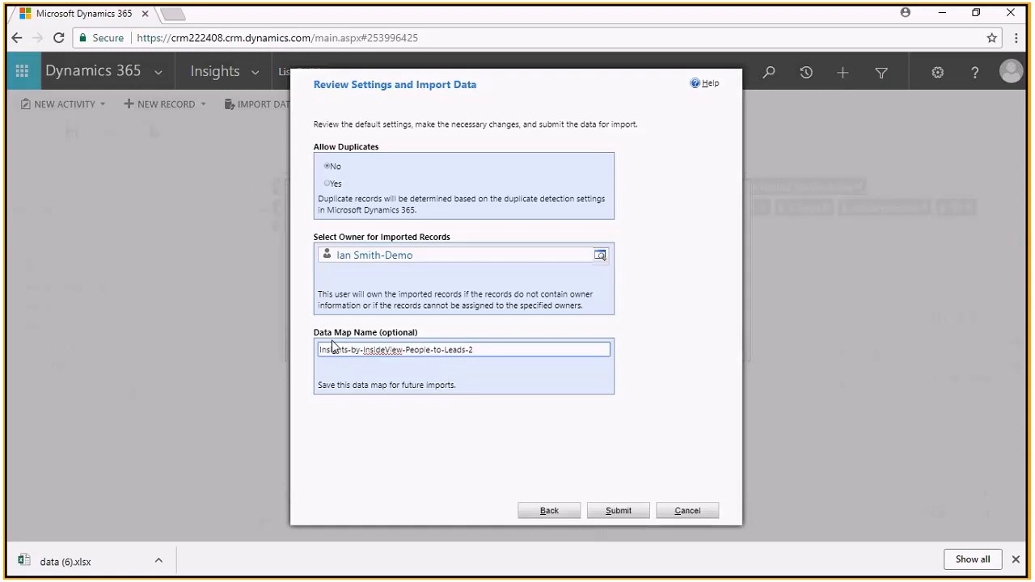
pyautogui.moveTo(499, 349); pyautogui.dragTo(316, 350)
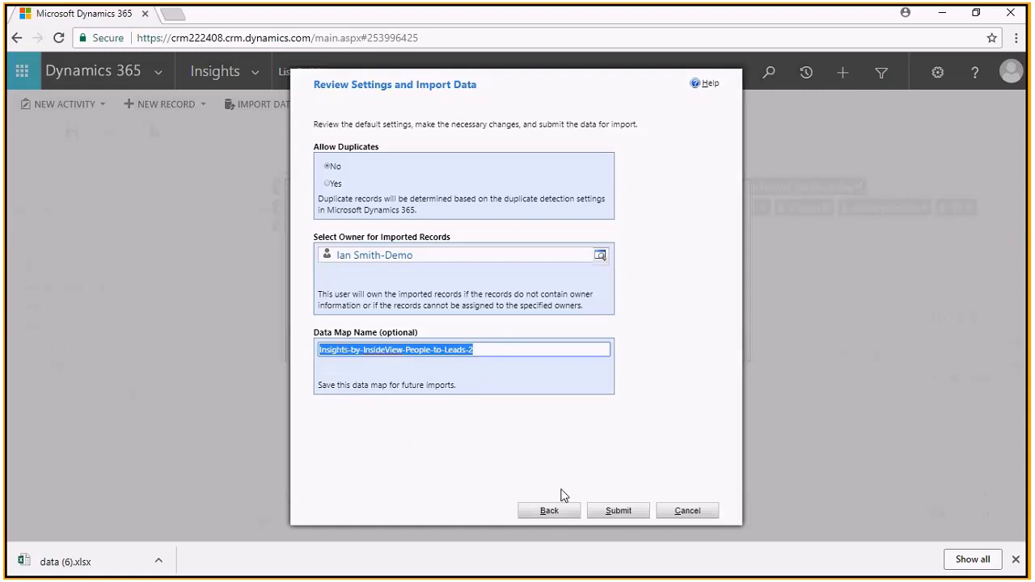
# Submit the data for import, finish the import wizard, and dismiss the file download notice
pyautogui.click(615, 513)
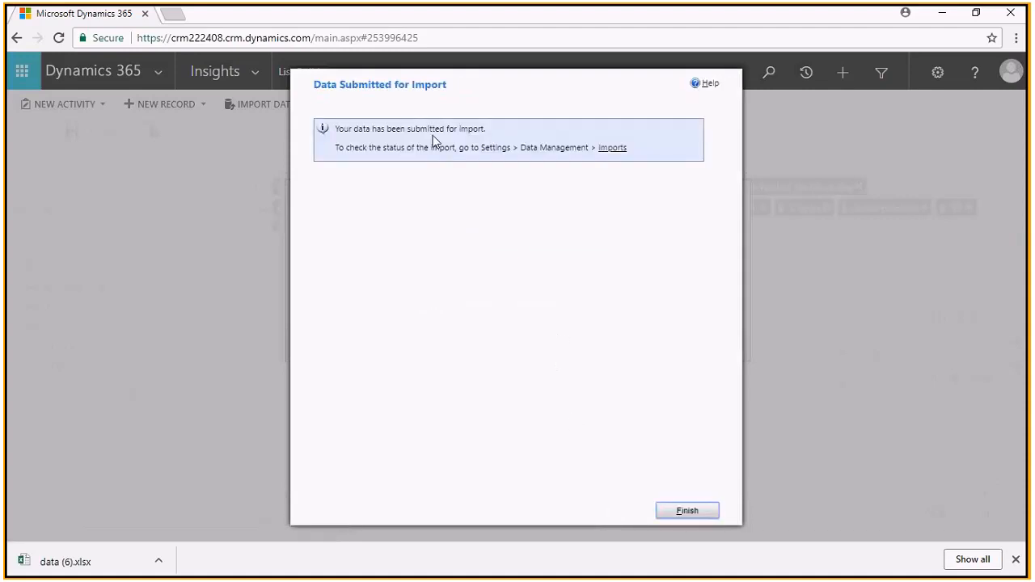
pyautogui.click(681, 510)
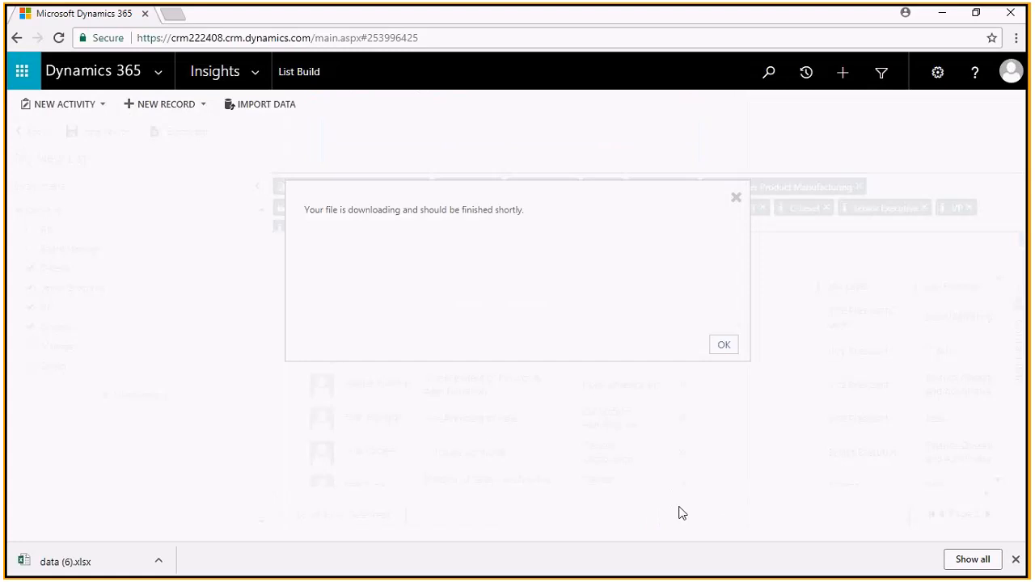
pyautogui.click(736, 199)
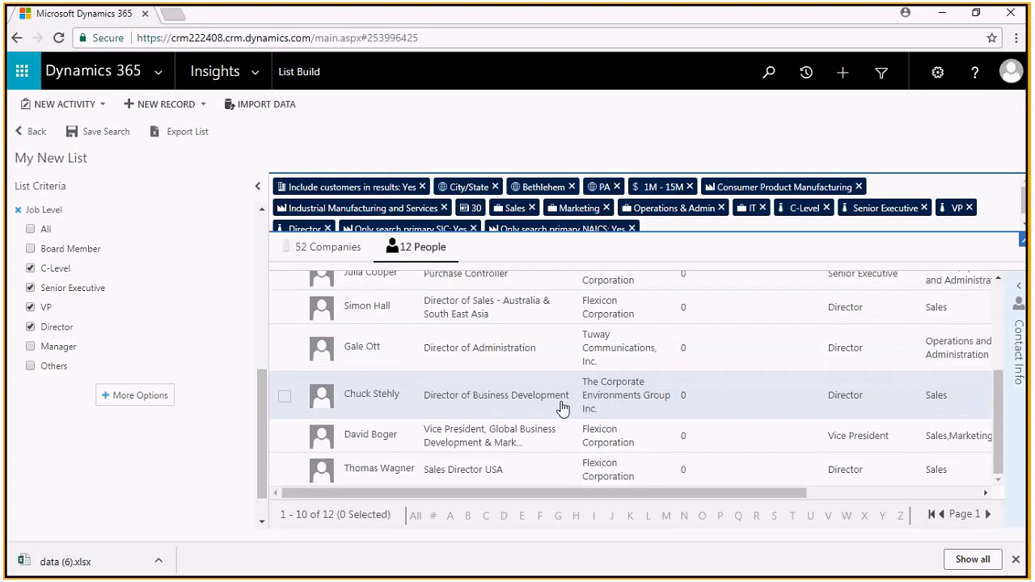
# Review the company results, the people results and the list criteria of the Bethlehem, PA search
pyautogui.scroll(2, 345, 481)
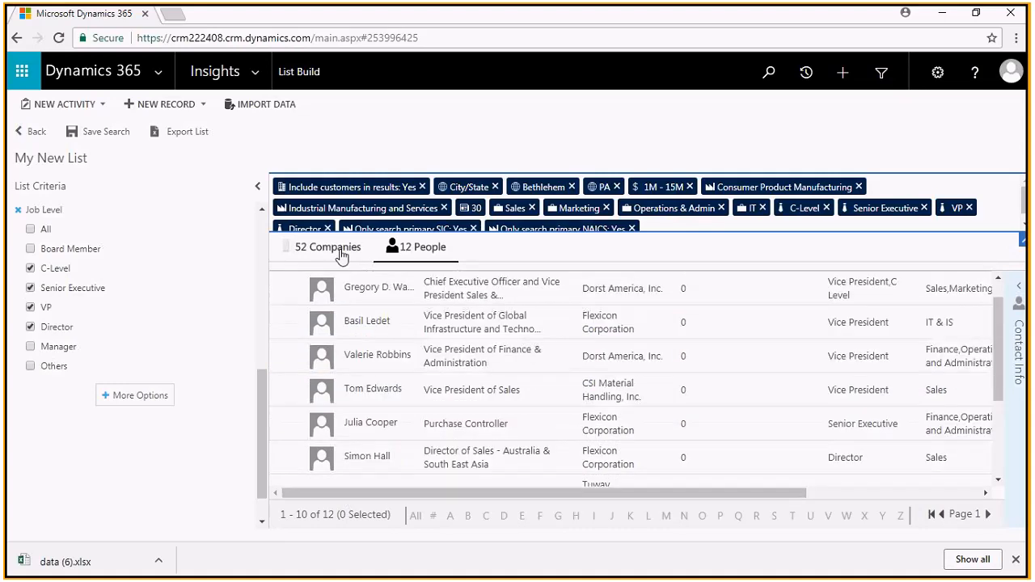
pyautogui.click(340, 249)
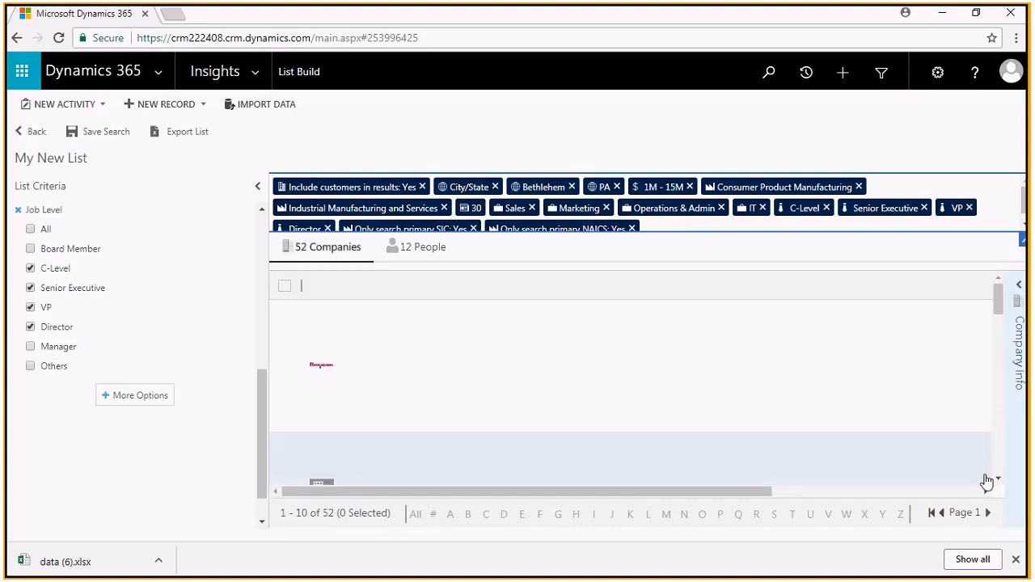
pyautogui.click(999, 472)
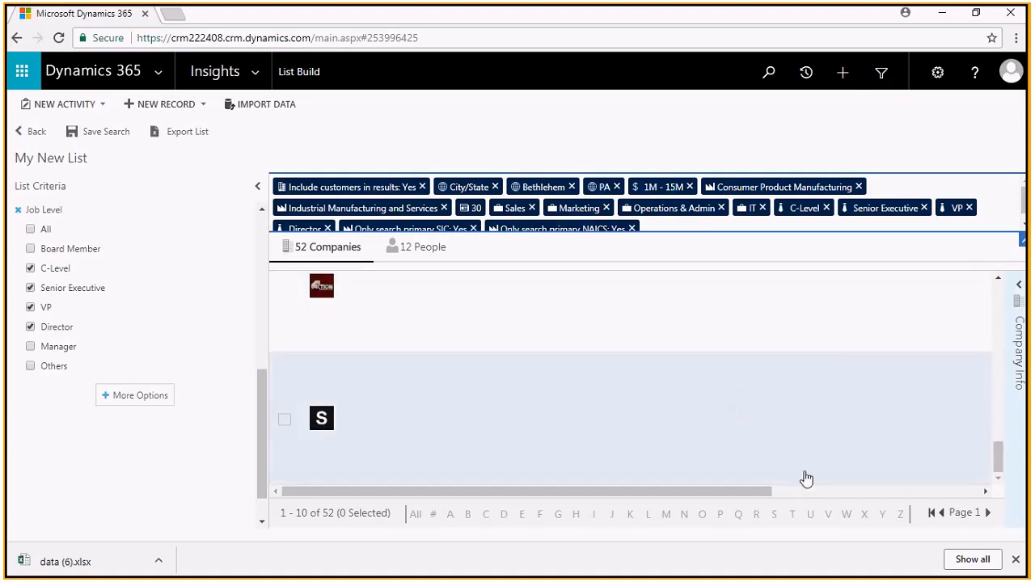
pyautogui.scroll(5, 529, 428)
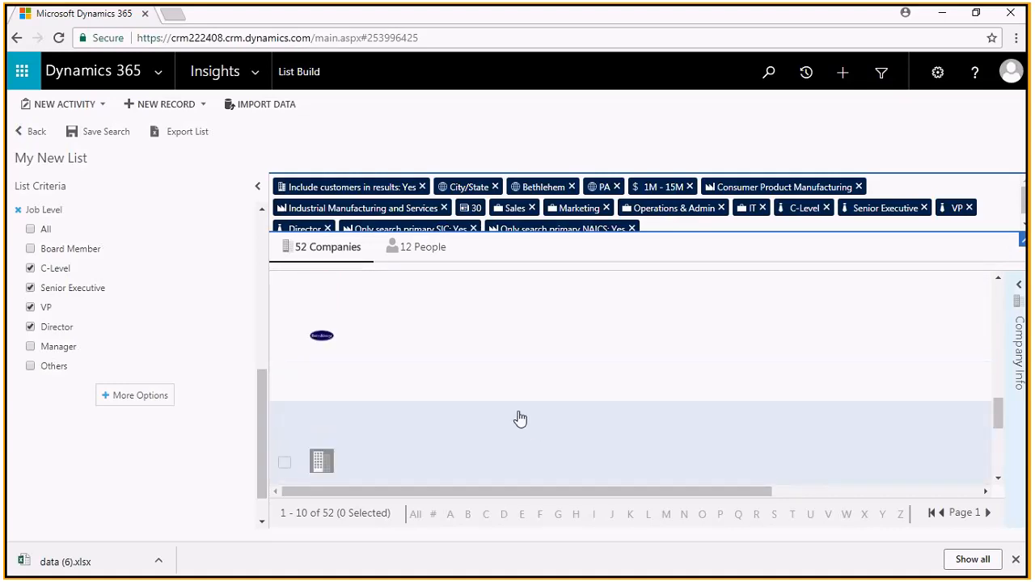
pyautogui.click(414, 250)
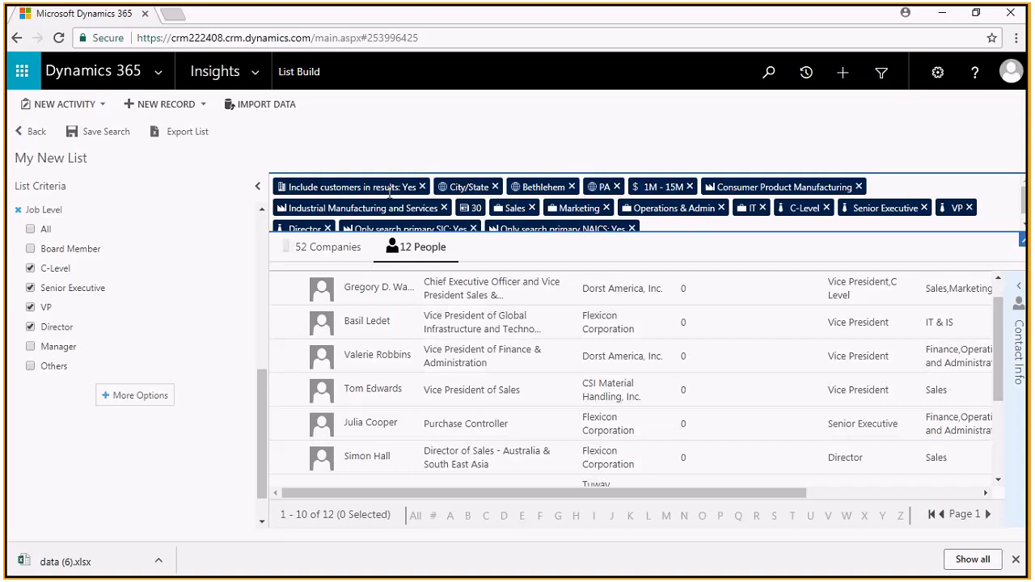
pyautogui.click(261, 227)
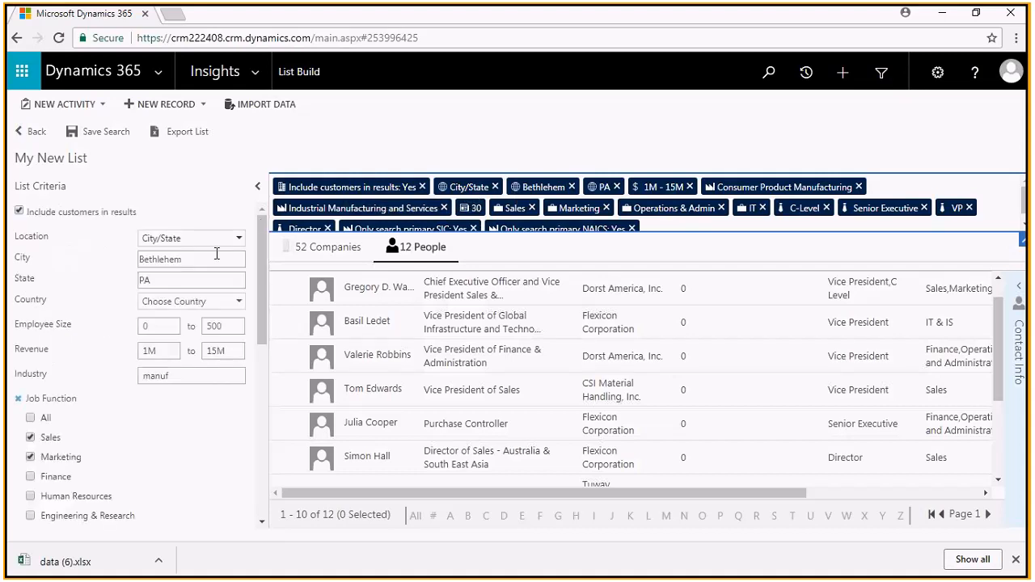
pyautogui.scroll(-5, 100, 322)
pyautogui.scroll(5, 99, 321)
# Save the search as Bethlehem-Manufacturing-2018-03-24, and return to the overview of active lists
pyautogui.click(96, 135)
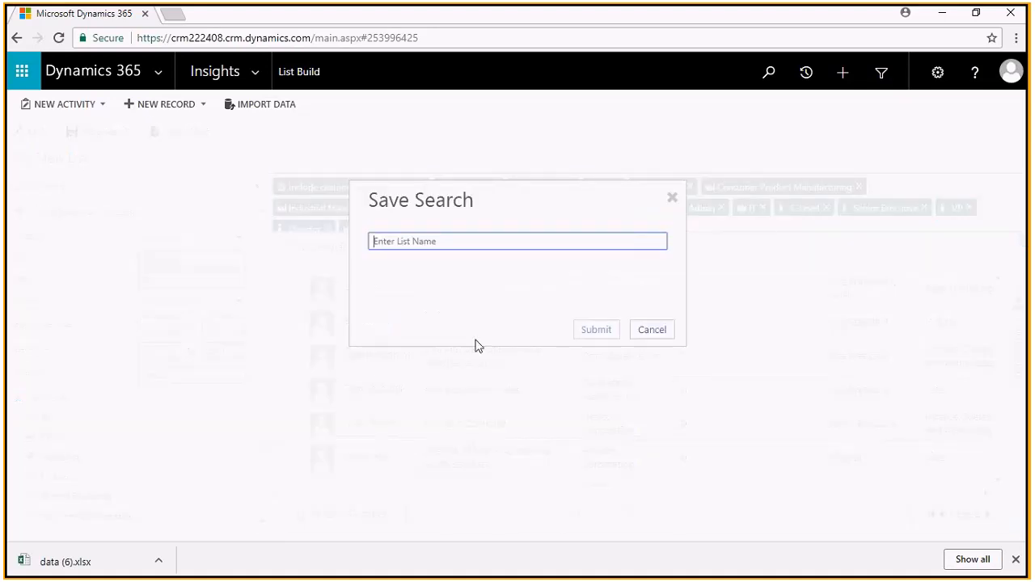
pyautogui.write('Bethlehem-Manufacturing')
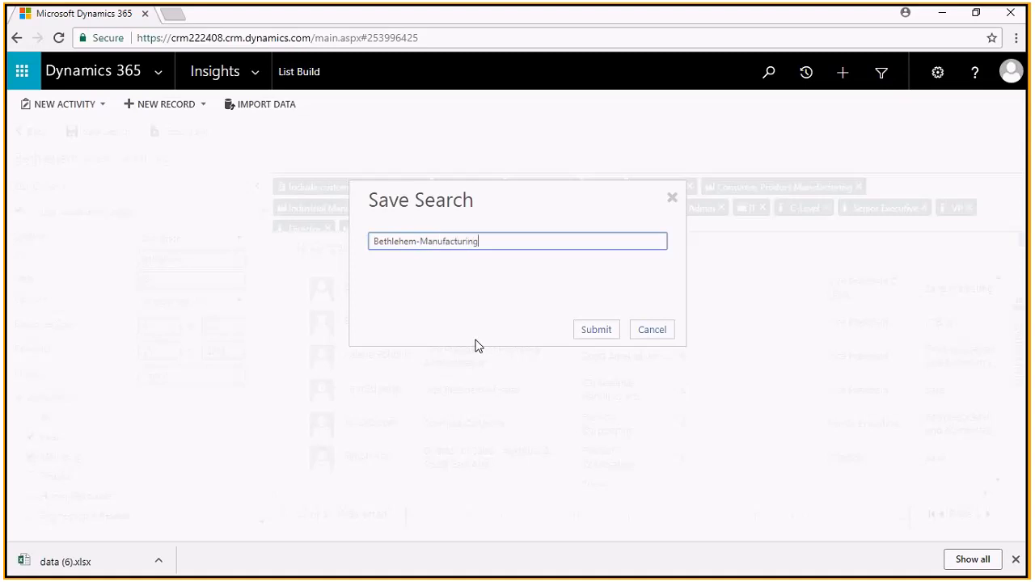
pyautogui.write('-2018-03-24')
pyautogui.click(596, 330)
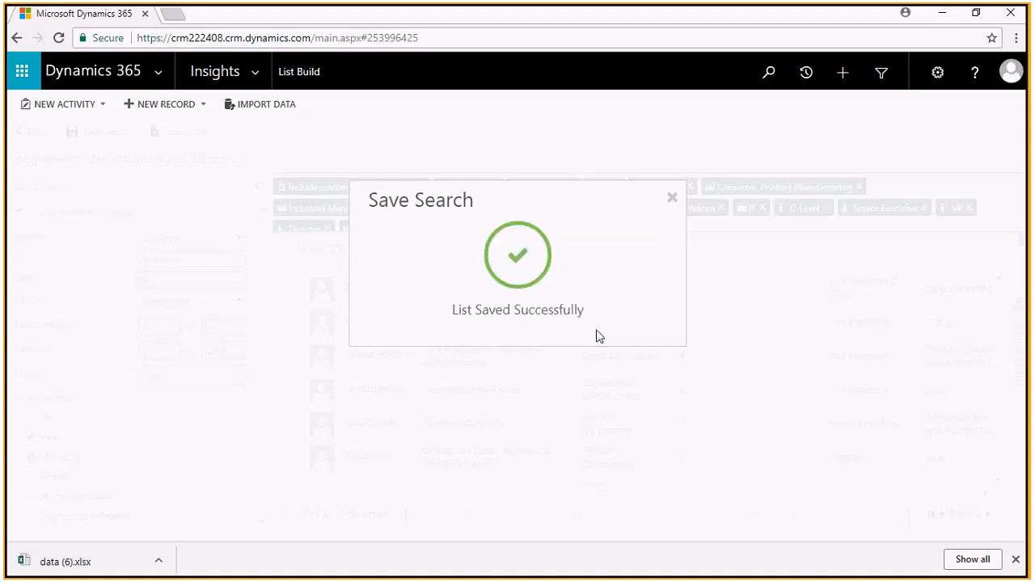
pyautogui.click(672, 197)
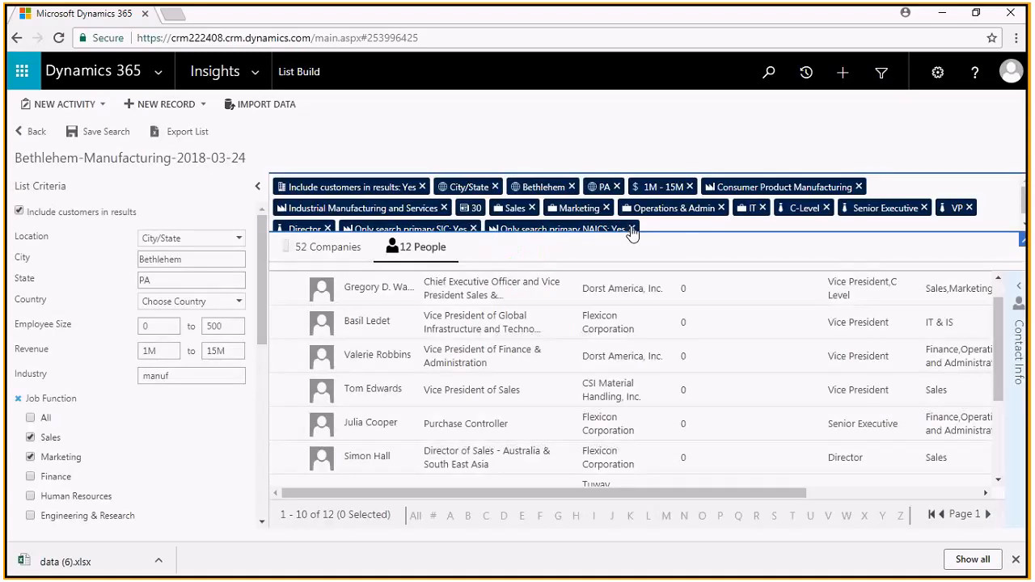
pyautogui.click(281, 76)
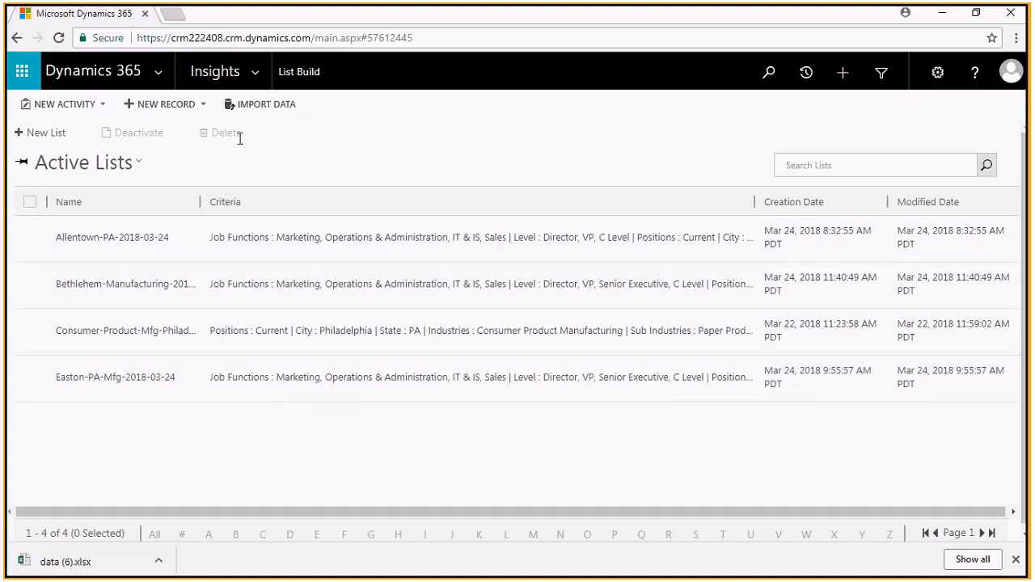
# Open the Sales leads list, refresh it, and check its city and creation columns for the imported Bethlehem leads
pyautogui.click(255, 71)
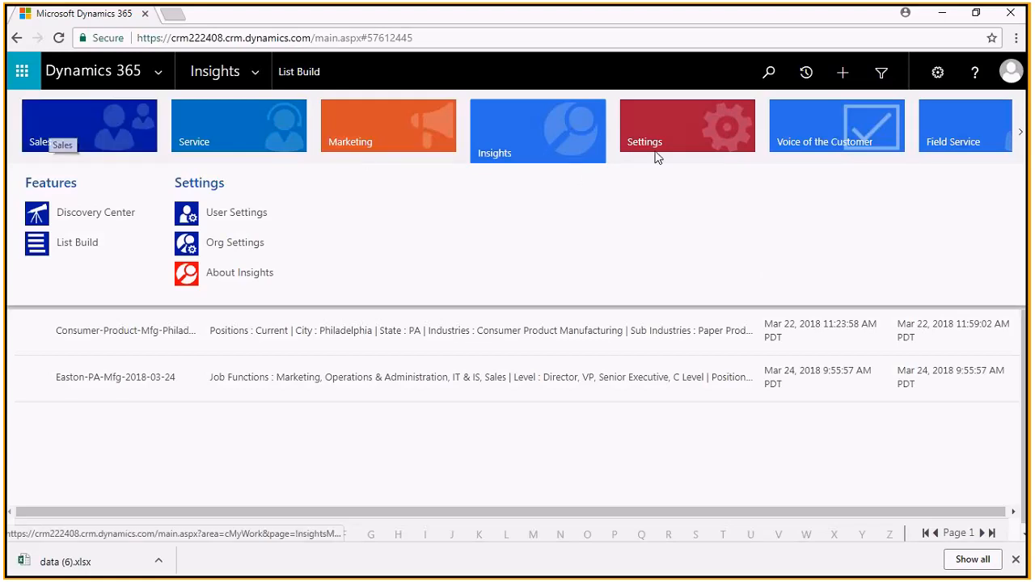
pyautogui.click(683, 128)
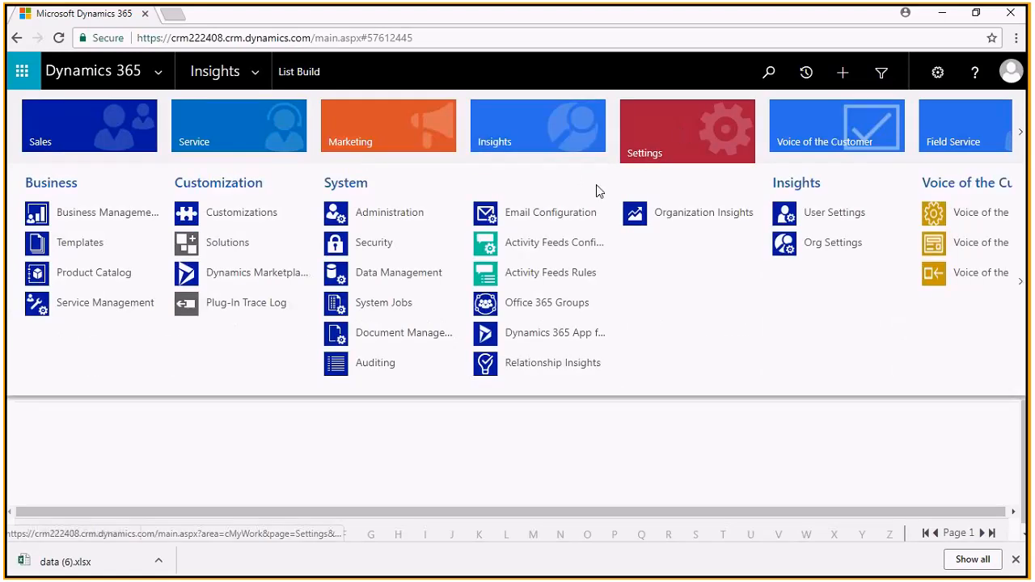
pyautogui.click(127, 123)
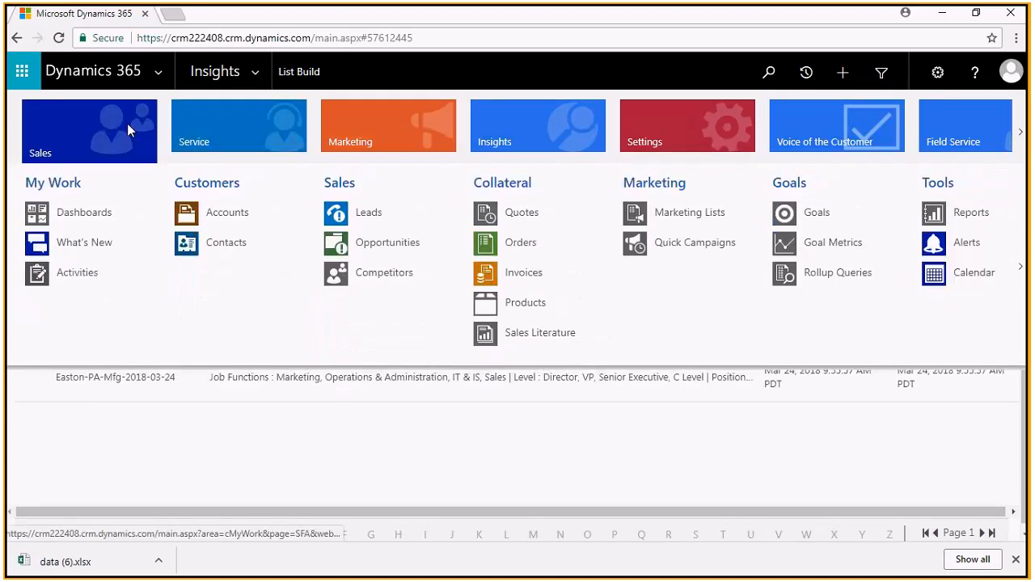
pyautogui.click(364, 214)
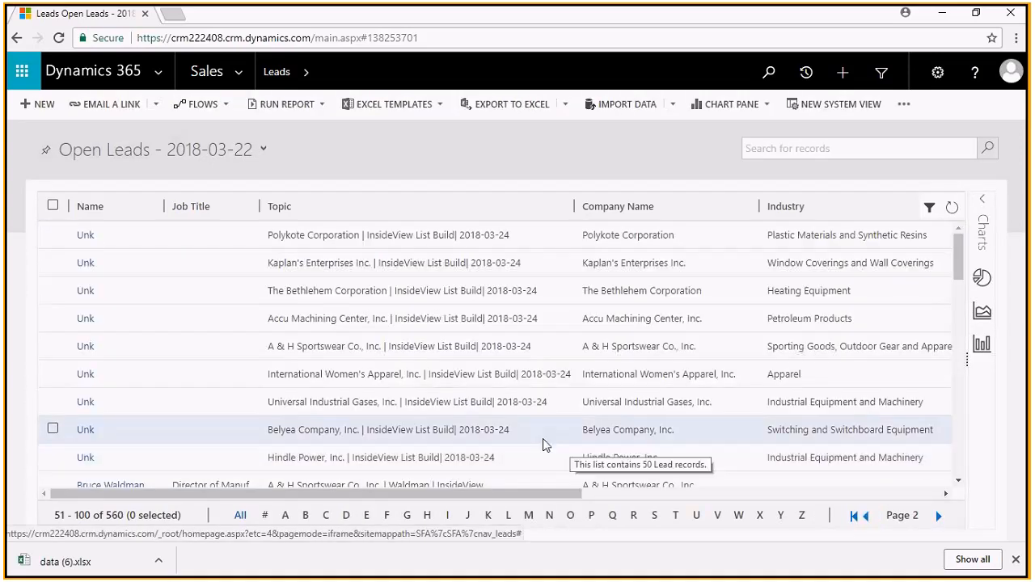
pyautogui.moveTo(419, 490); pyautogui.dragTo(639, 497)
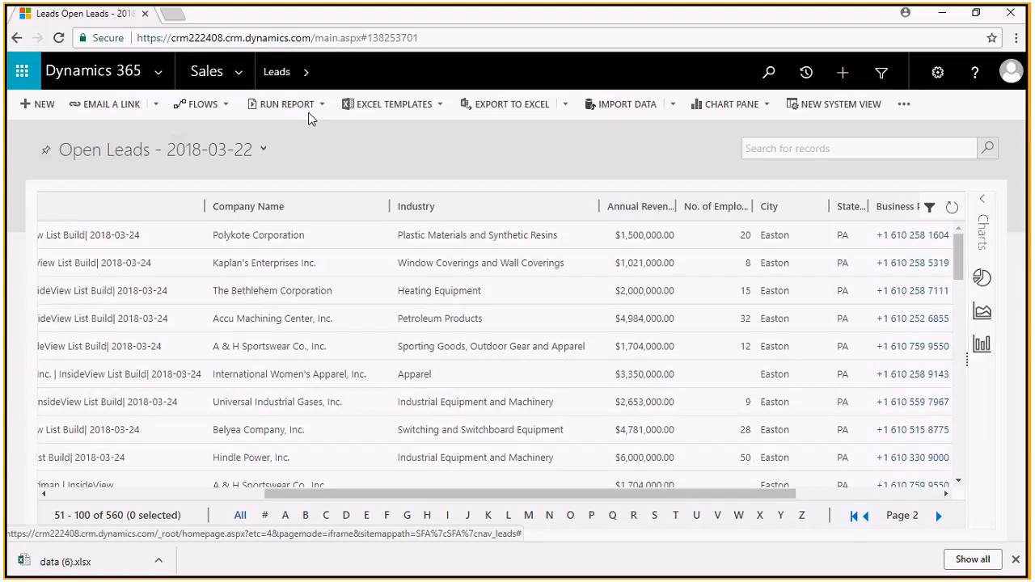
pyautogui.click(952, 207)
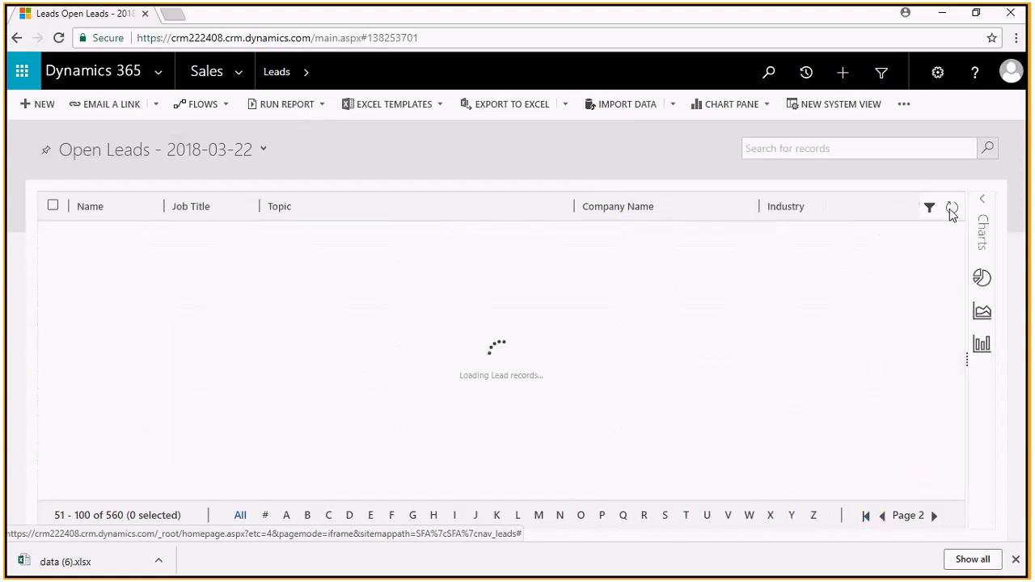
pyautogui.moveTo(553, 489); pyautogui.dragTo(770, 495)
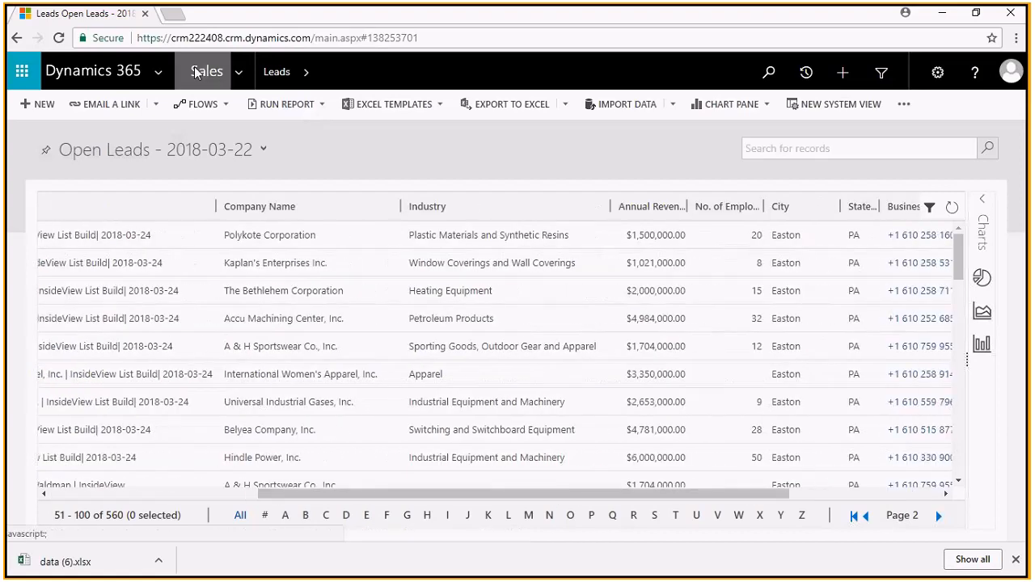
# Check the data (6).csv import under Data Management, widening the Created On column to read its full date and time
pyautogui.click(239, 73)
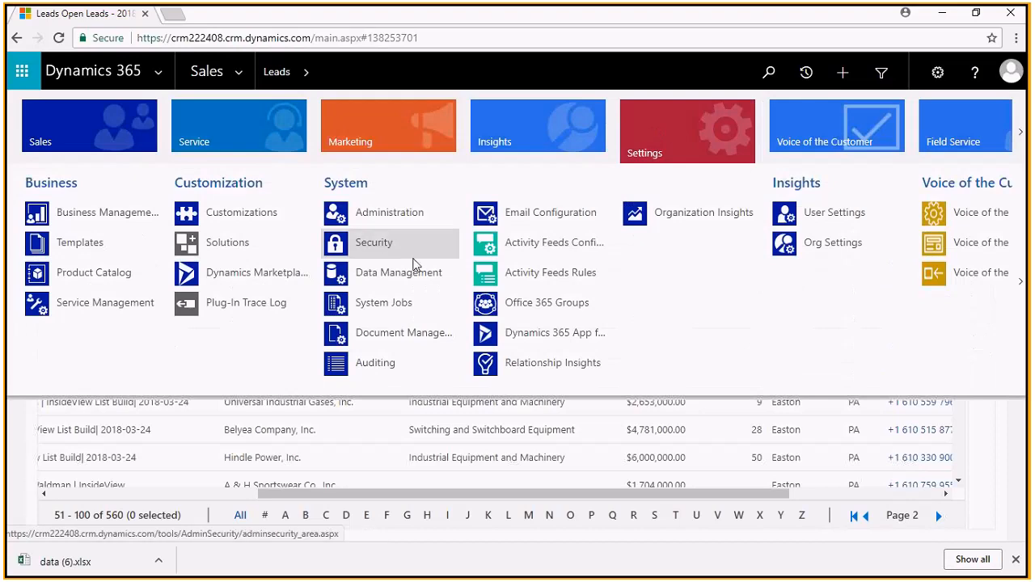
pyautogui.click(395, 272)
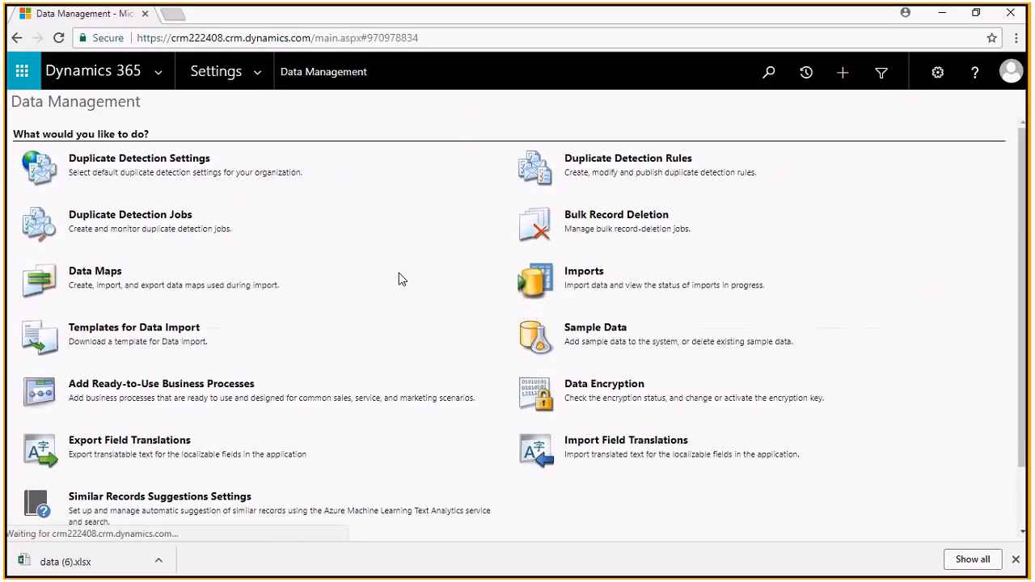
pyautogui.click(579, 273)
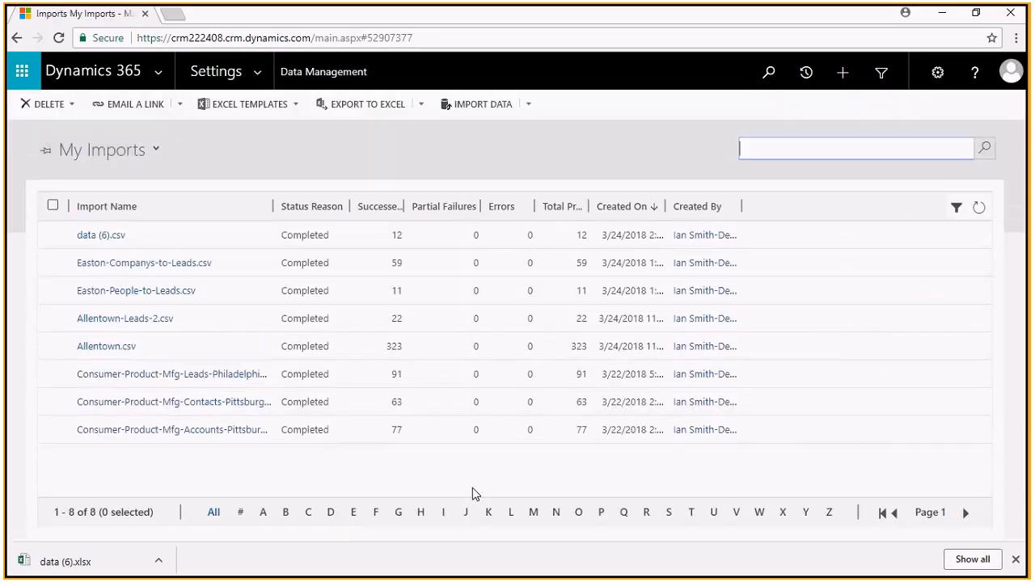
pyautogui.click(427, 244)
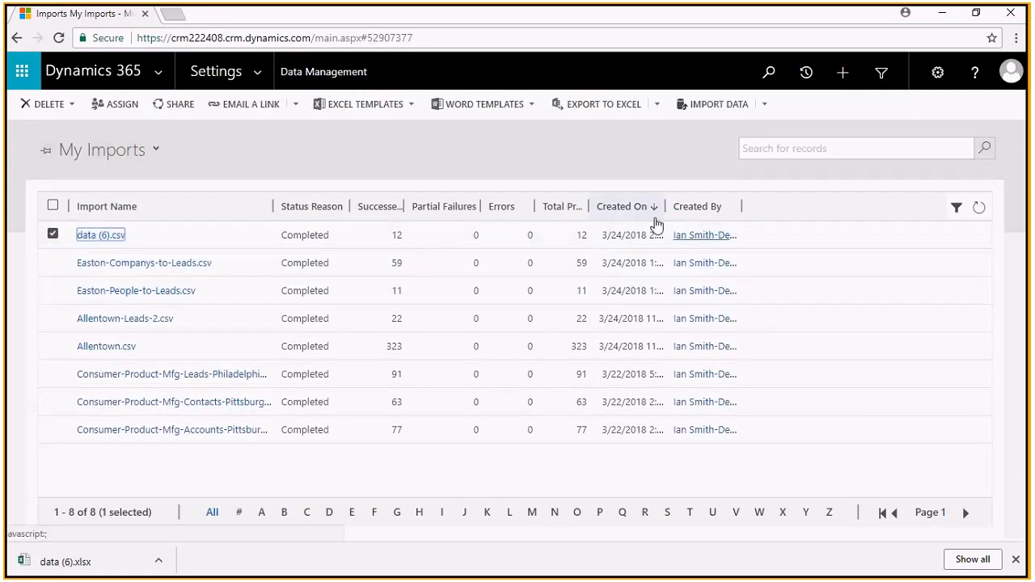
pyautogui.moveTo(664, 206); pyautogui.dragTo(697, 207)
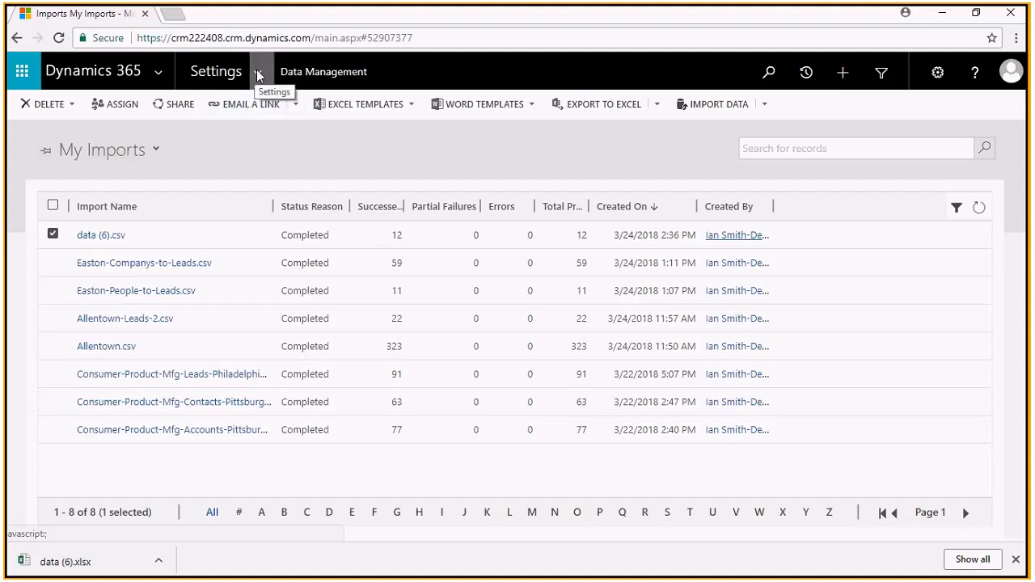
# Reopen the recent view Open Leads - 2018-03-22, and widen its Industry and Company Name columns
pyautogui.click(805, 72)
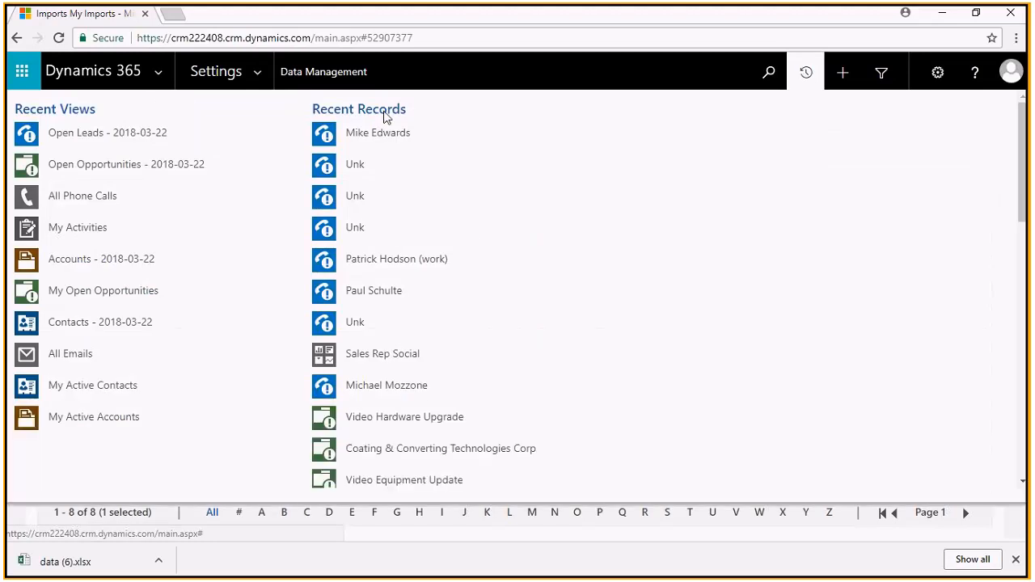
pyautogui.click(93, 133)
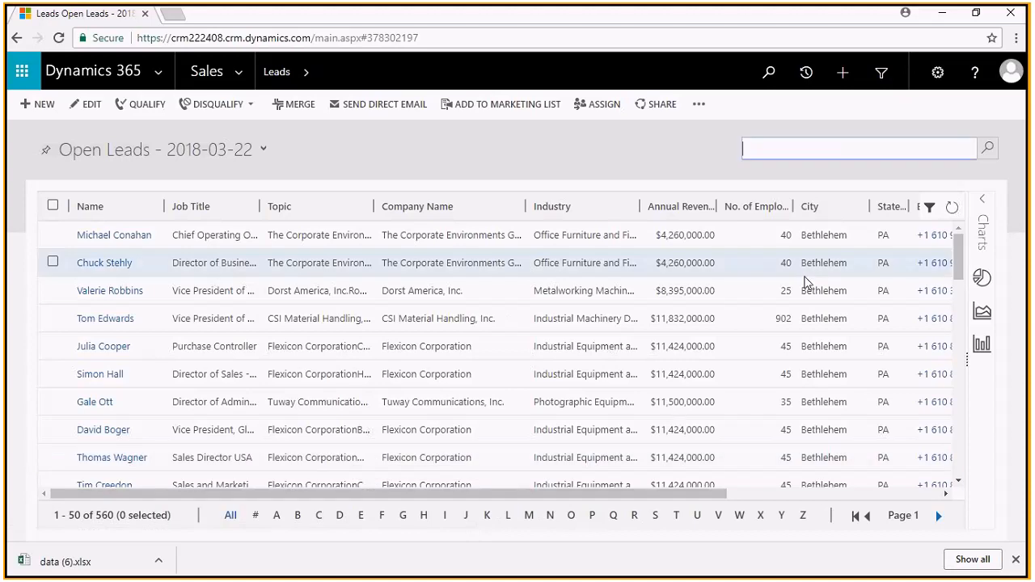
pyautogui.moveTo(647, 503); pyautogui.dragTo(752, 507)
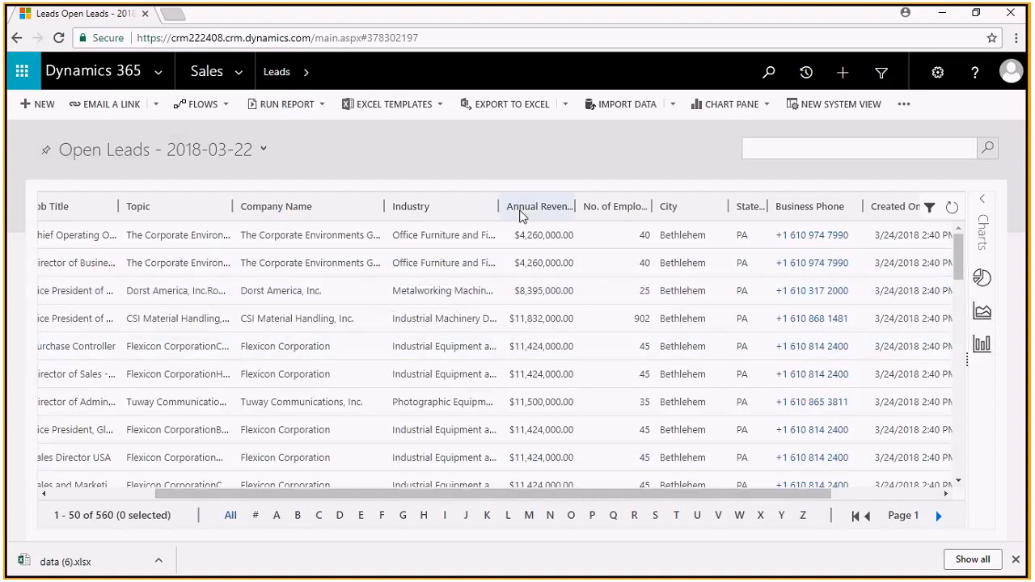
pyautogui.moveTo(498, 207); pyautogui.dragTo(575, 207)
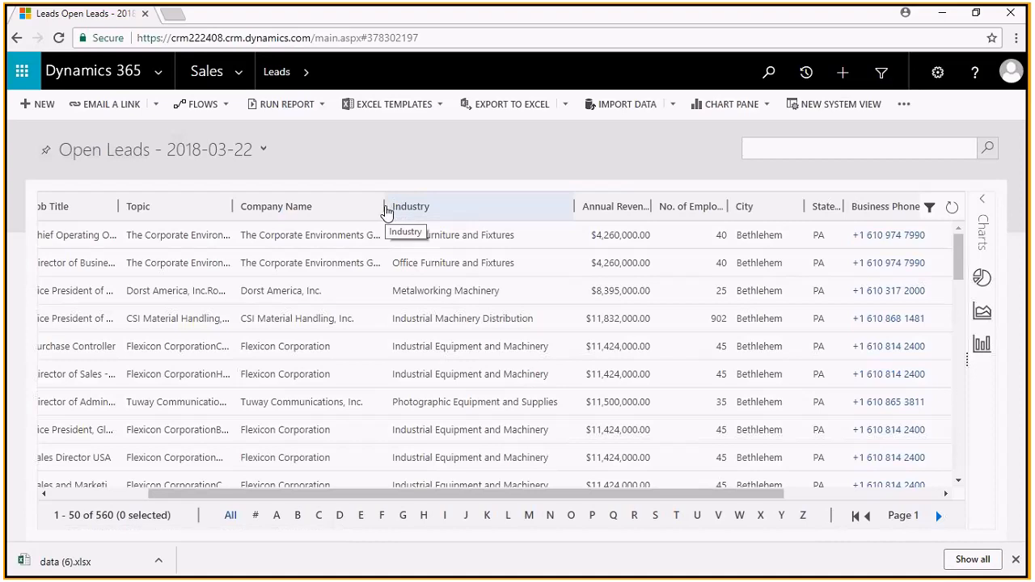
pyautogui.moveTo(389, 212); pyautogui.dragTo(435, 214)
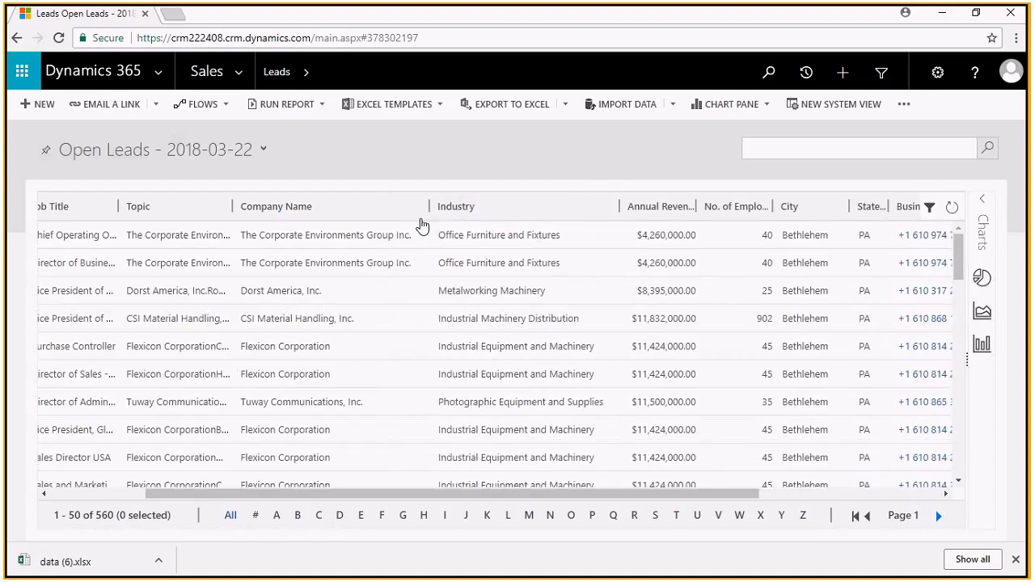
# Open the Flexicon Corporation lead for the Director of Sales - Australia & South East Asia, and collapse its process stage details
pyautogui.click(387, 377)
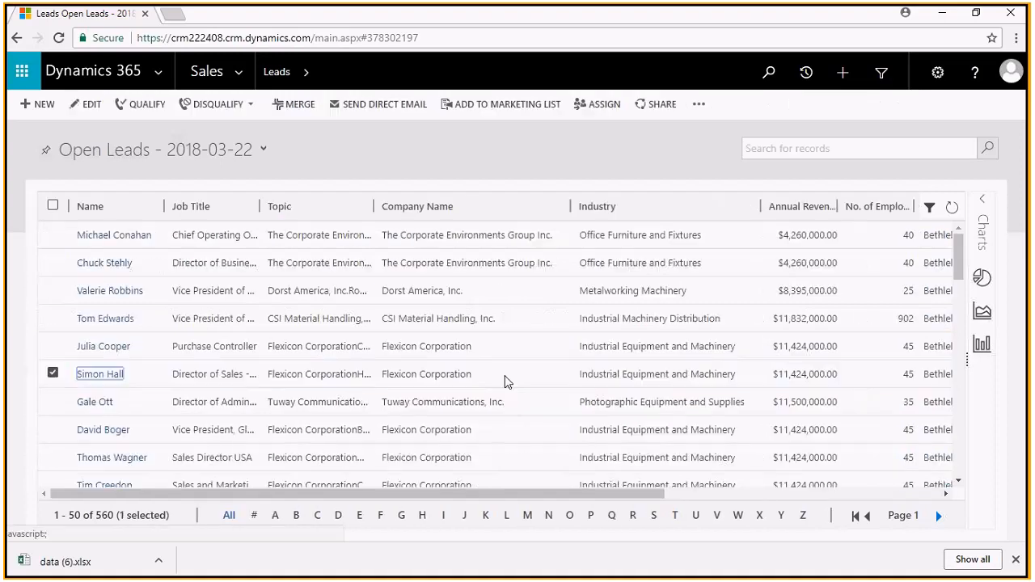
pyautogui.doubleClick(507, 381)
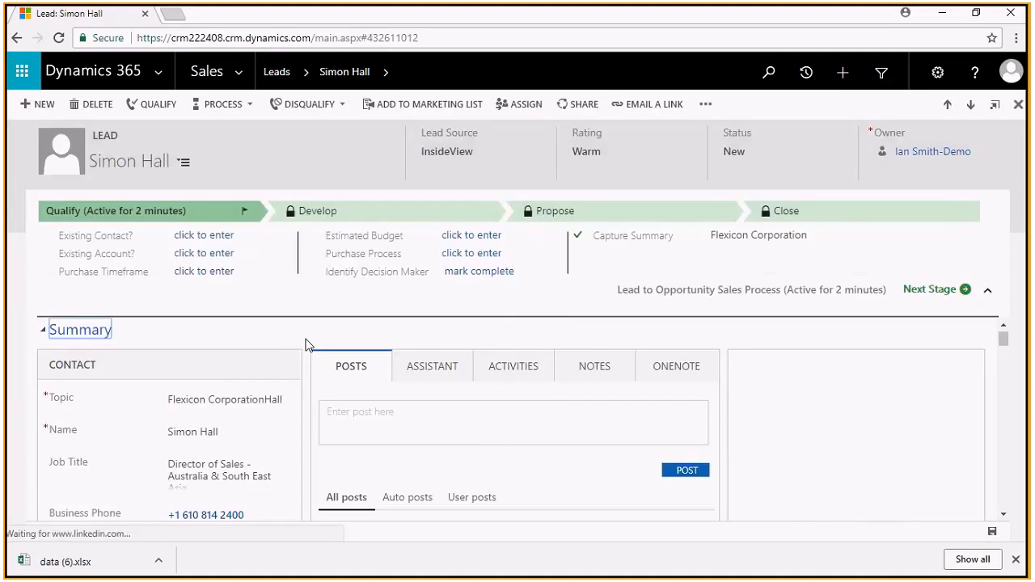
pyautogui.click(794, 390)
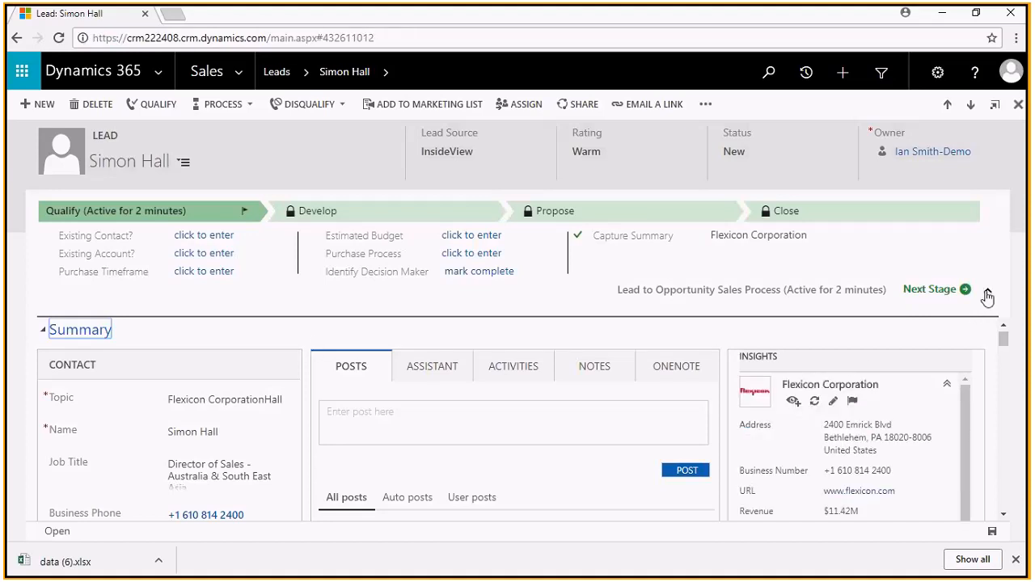
pyautogui.click(987, 289)
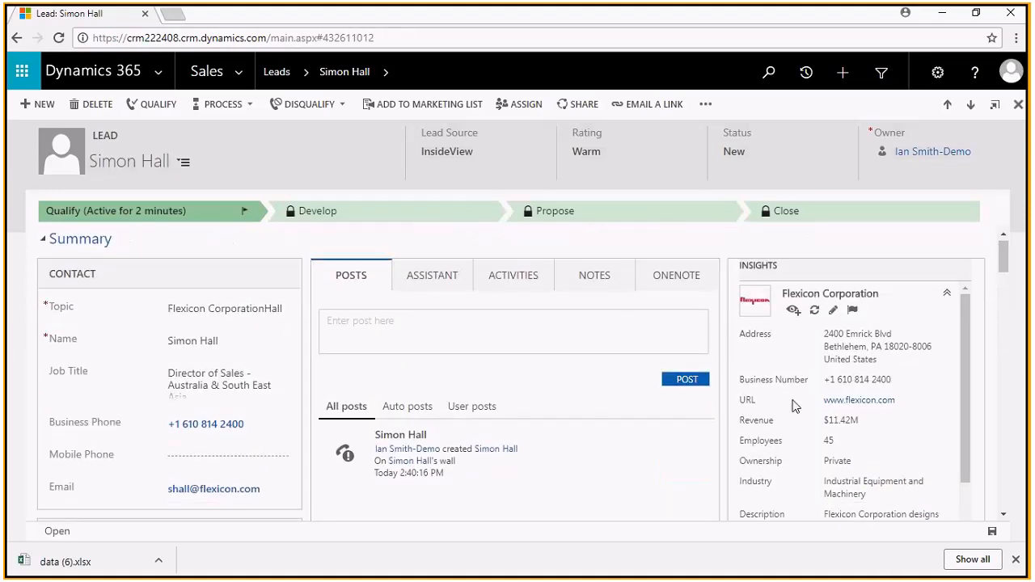
# Review the lead's contact and company details alongside the Insights company profile
pyautogui.click(226, 341)
pyautogui.scroll(-5, 882, 360)
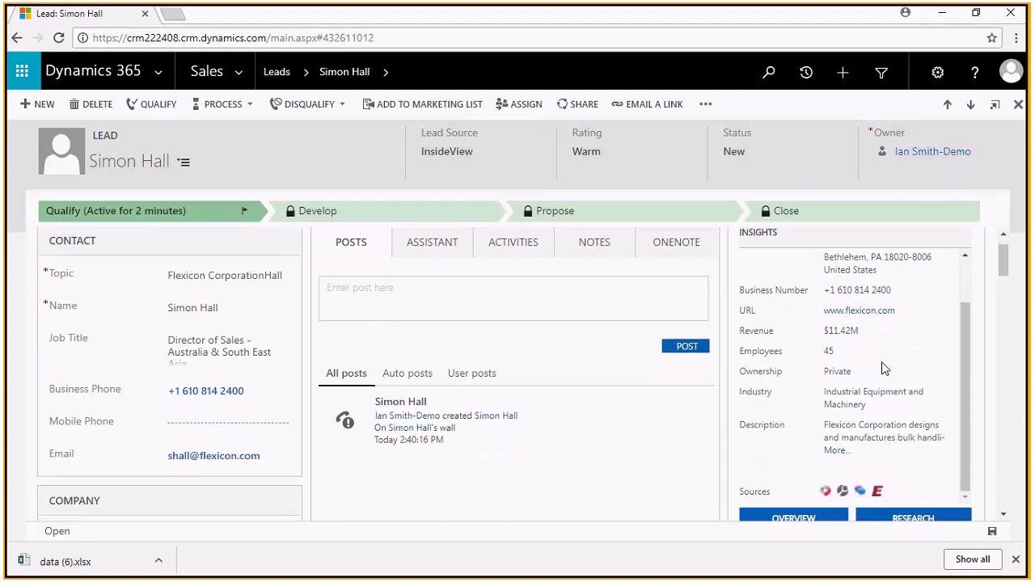
pyautogui.scroll(-3, 883, 367)
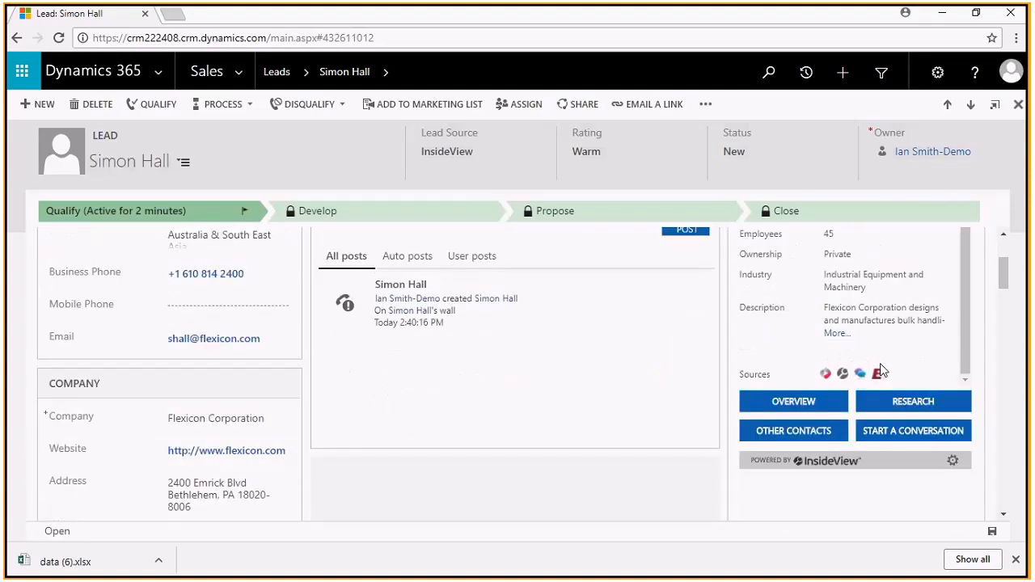
pyautogui.scroll(5, 881, 370)
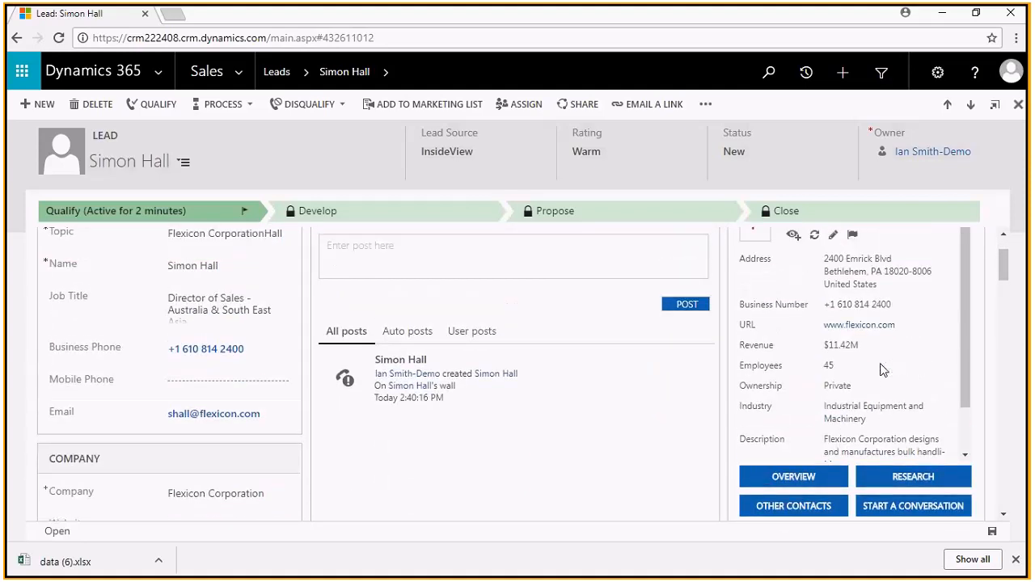
# Open the Insights overview for Flexicon Corporation and review its firmographics, news and other key contacts
pyautogui.scroll(1, 880, 370)
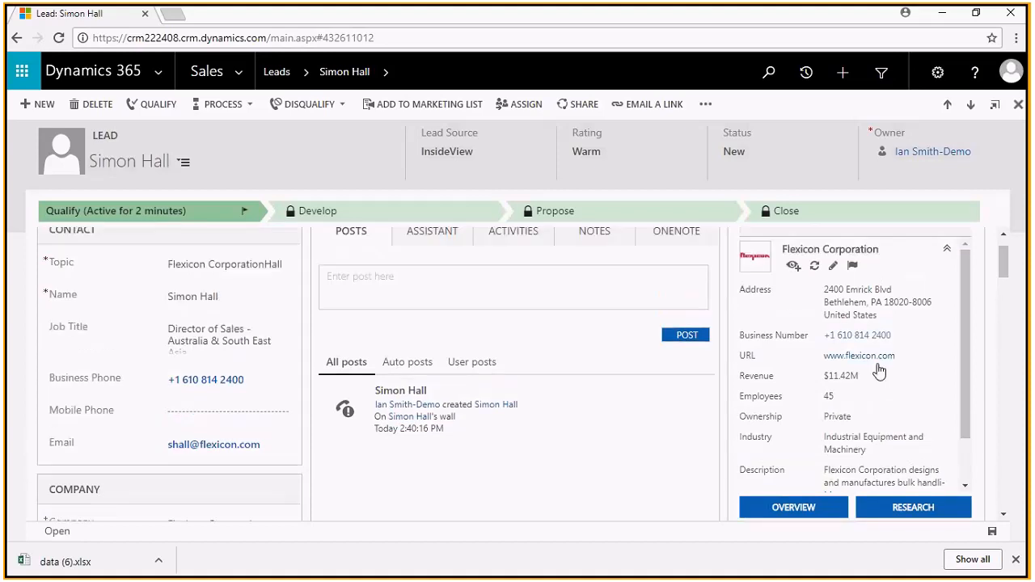
pyautogui.scroll(-1, 879, 370)
pyautogui.click(797, 490)
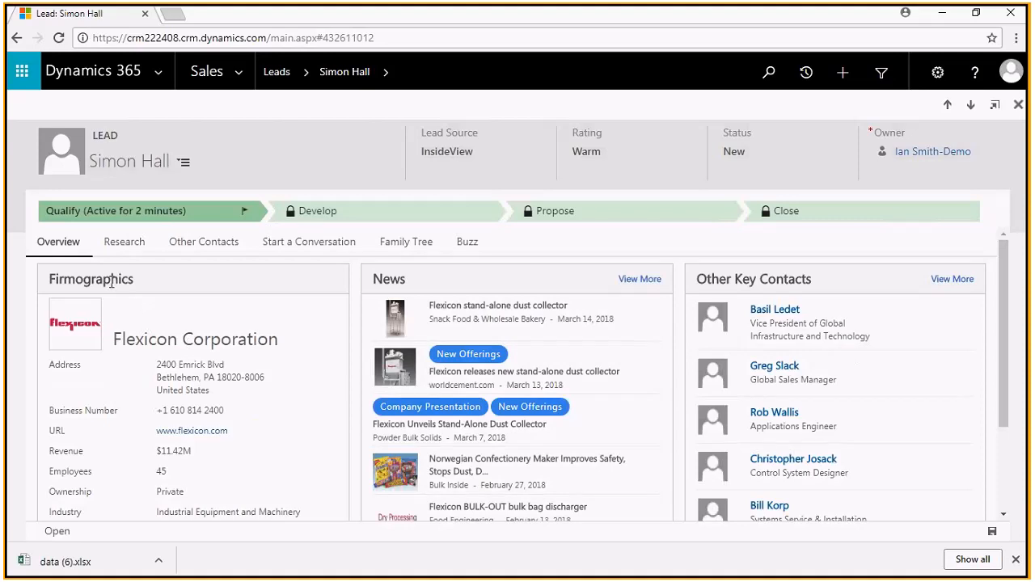
pyautogui.scroll(-3, 110, 280)
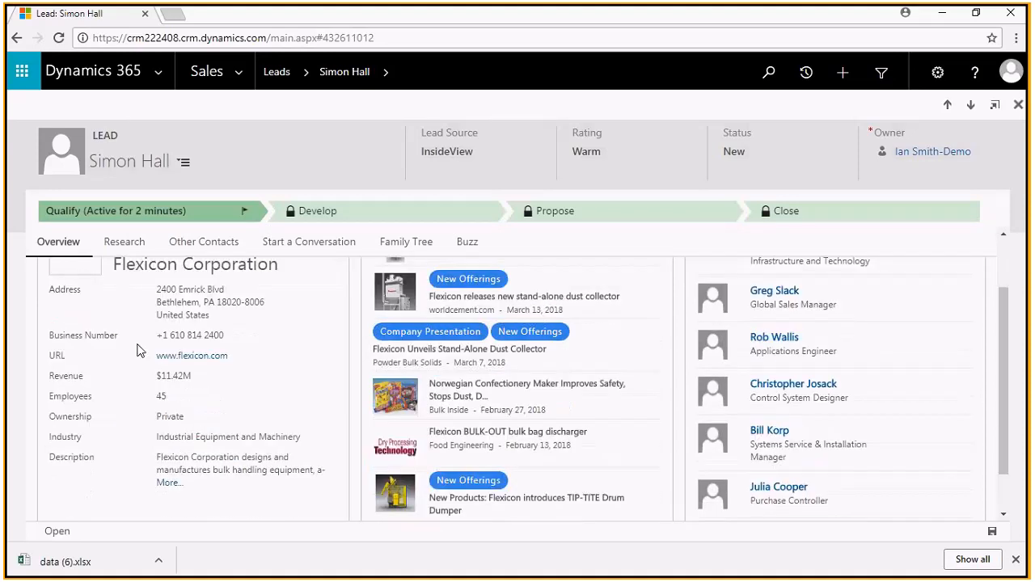
pyautogui.scroll(3, 138, 349)
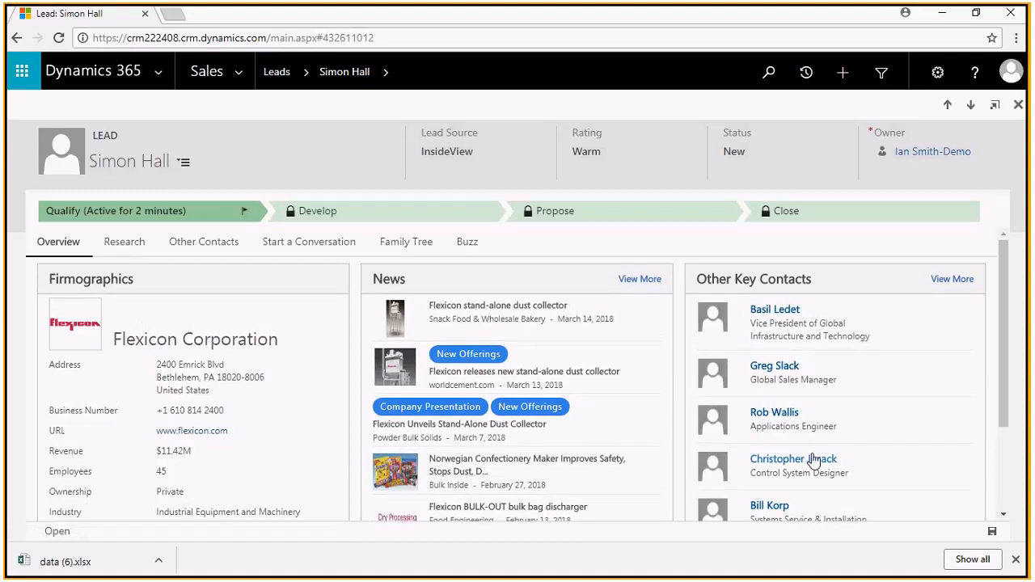
pyautogui.scroll(-2, 812, 459)
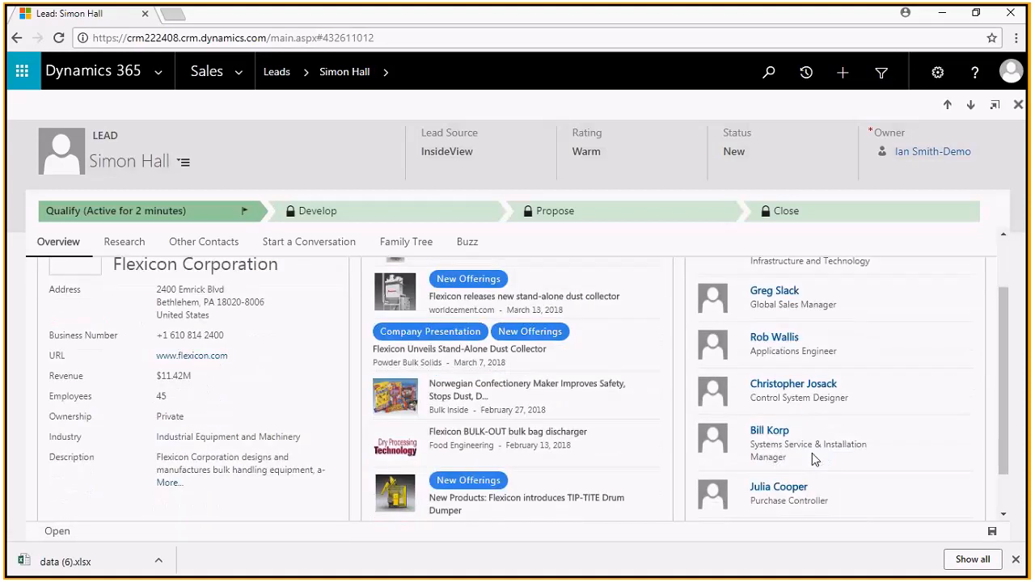
pyautogui.scroll(-1, 813, 458)
pyautogui.scroll(3, 812, 460)
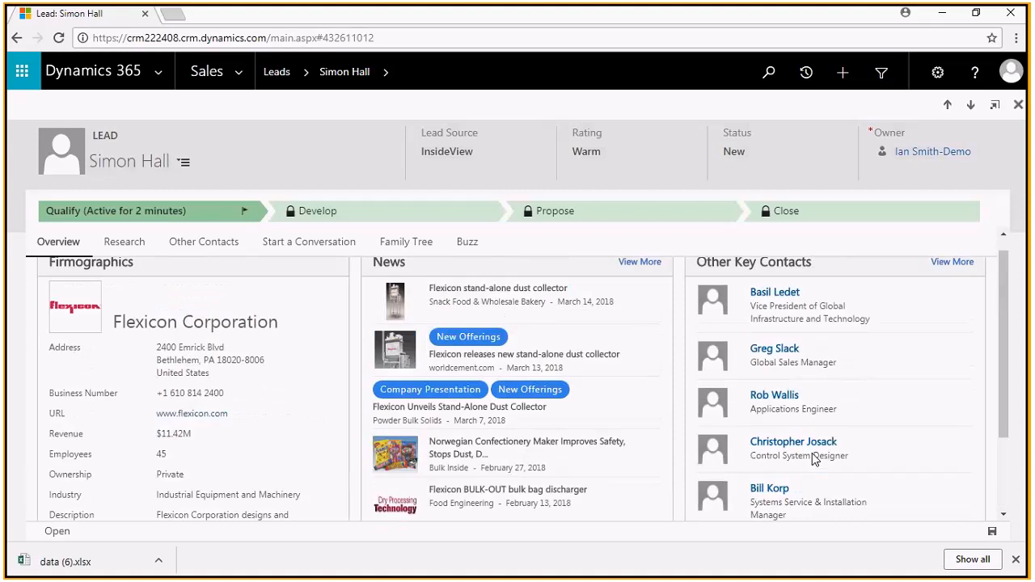
pyautogui.scroll(1, 812, 459)
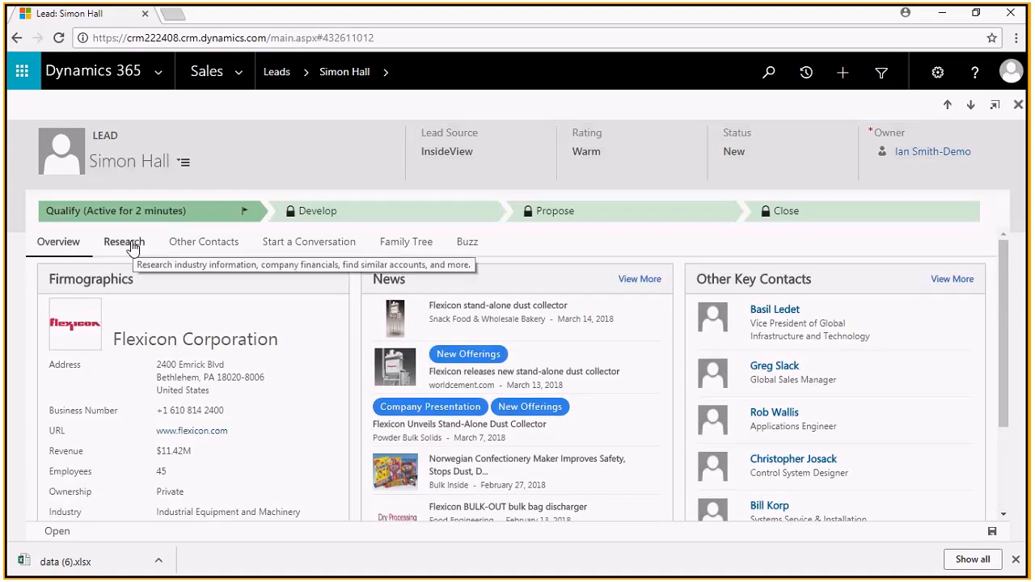
# Review the company's Insights research, including industry information, similar accounts and news
pyautogui.click(129, 244)
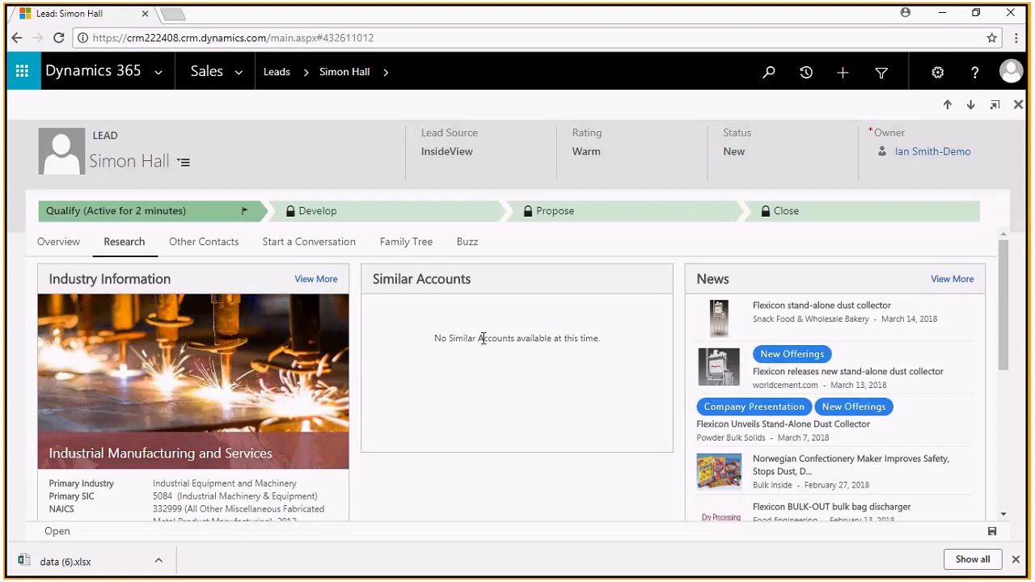
pyautogui.scroll(-3, 700, 372)
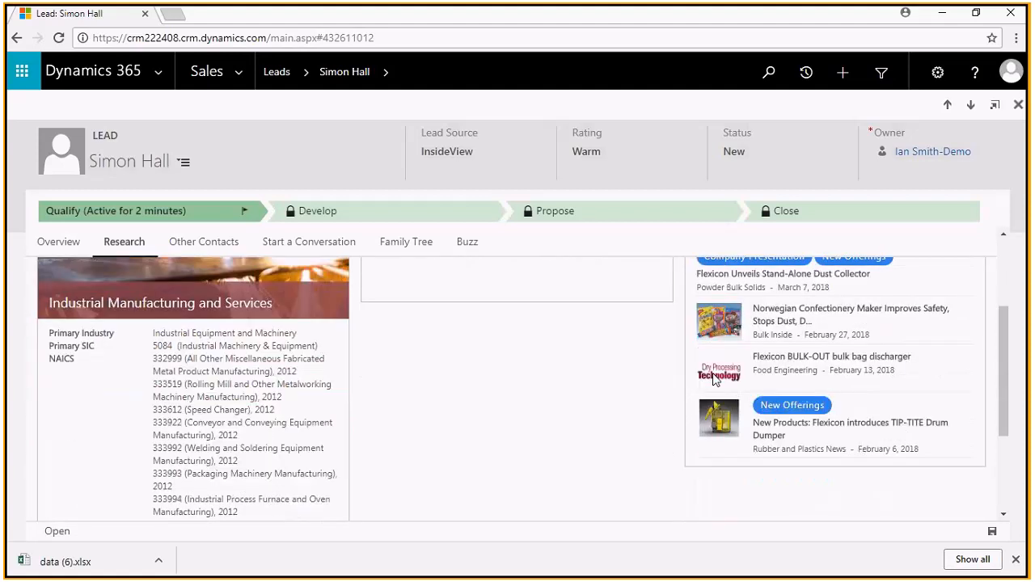
pyautogui.scroll(2, 713, 380)
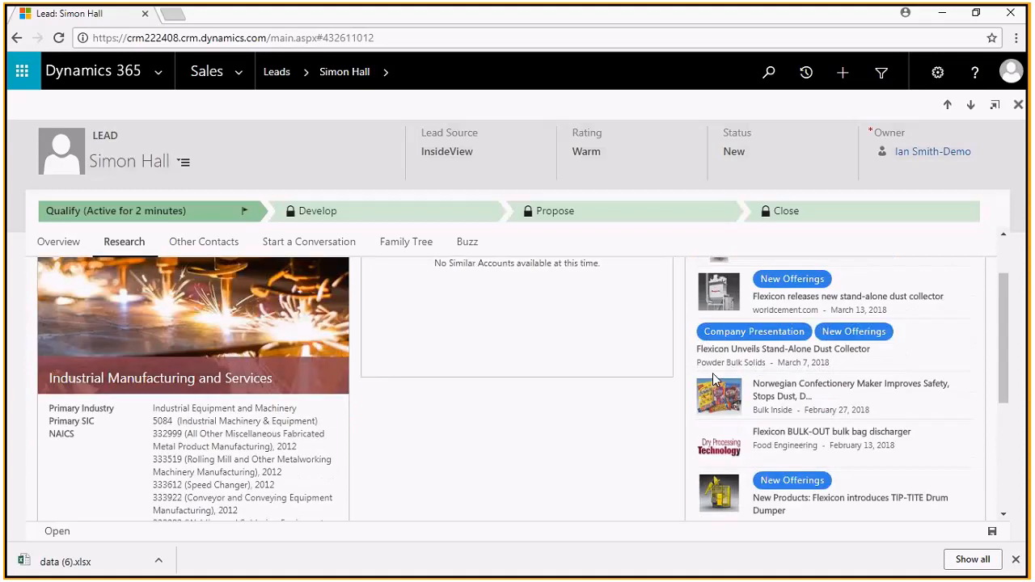
pyautogui.scroll(2, 713, 380)
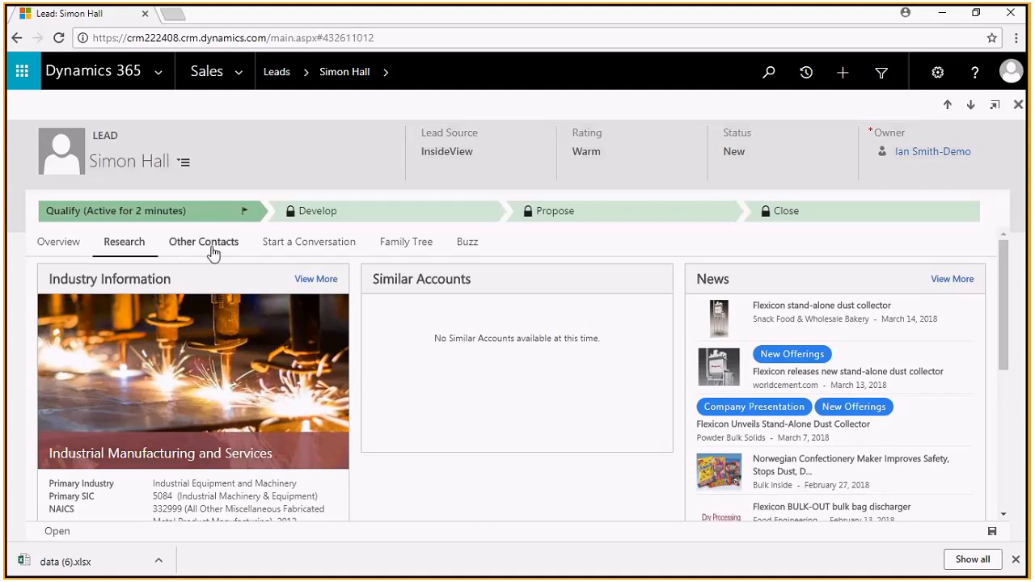
# Browse Flexicon Corporation's other contacts in Insights with their titles, job levels and job functions
pyautogui.click(173, 244)
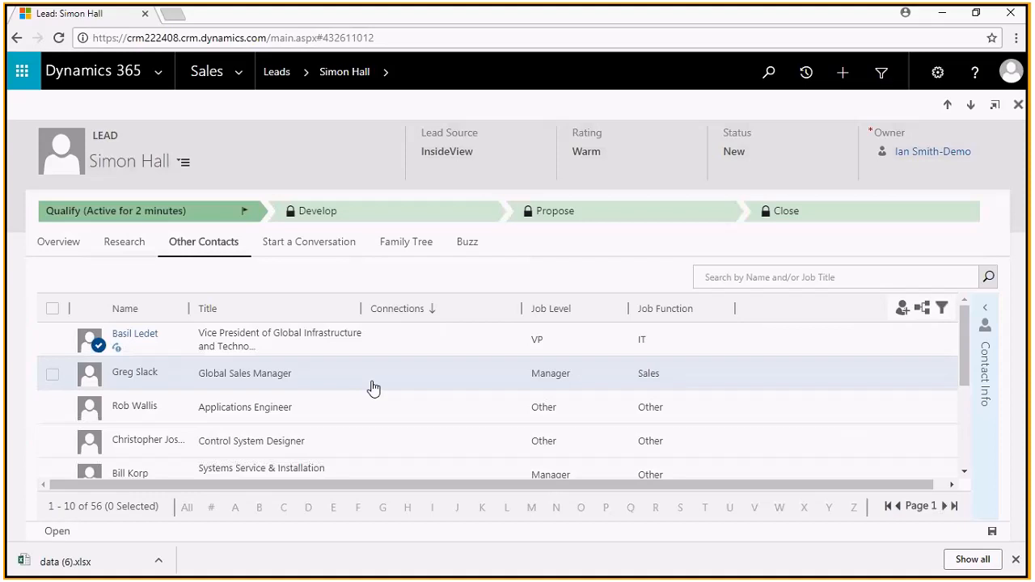
pyautogui.scroll(-1, 374, 388)
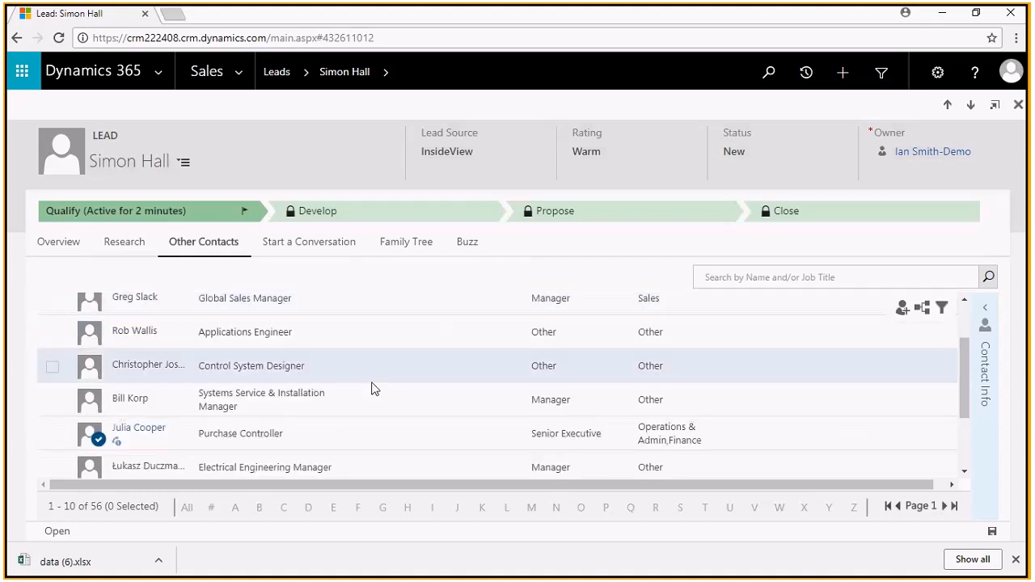
pyautogui.scroll(1, 371, 404)
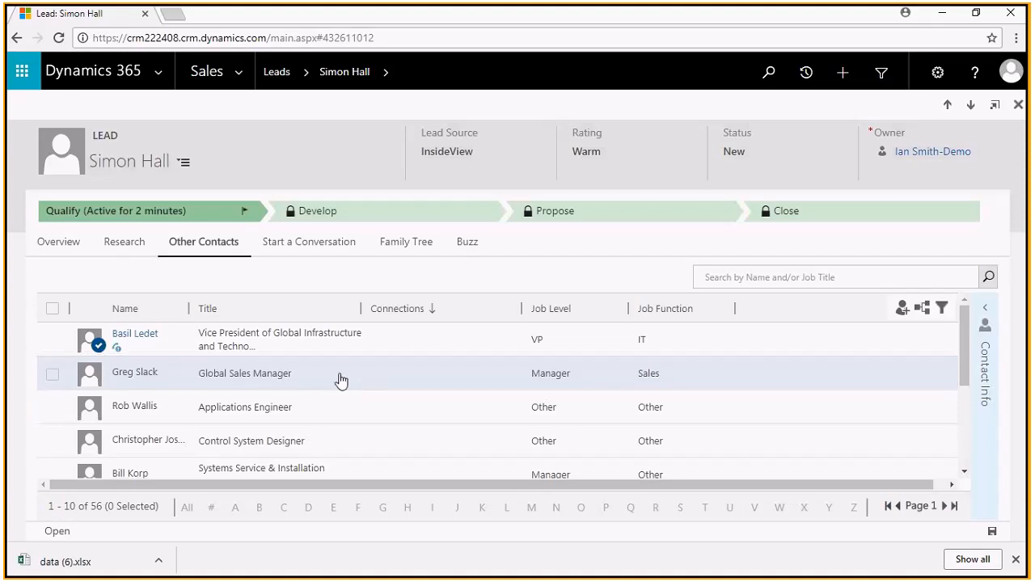
# Add the Global Sales Manager from the other contacts to the CRM as a lead
pyautogui.click(52, 375)
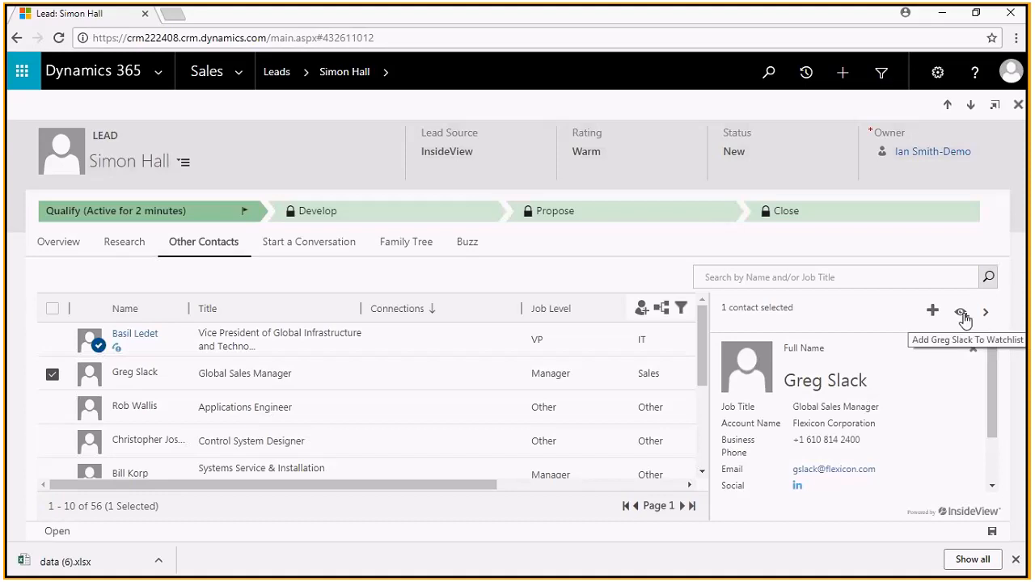
pyautogui.click(932, 311)
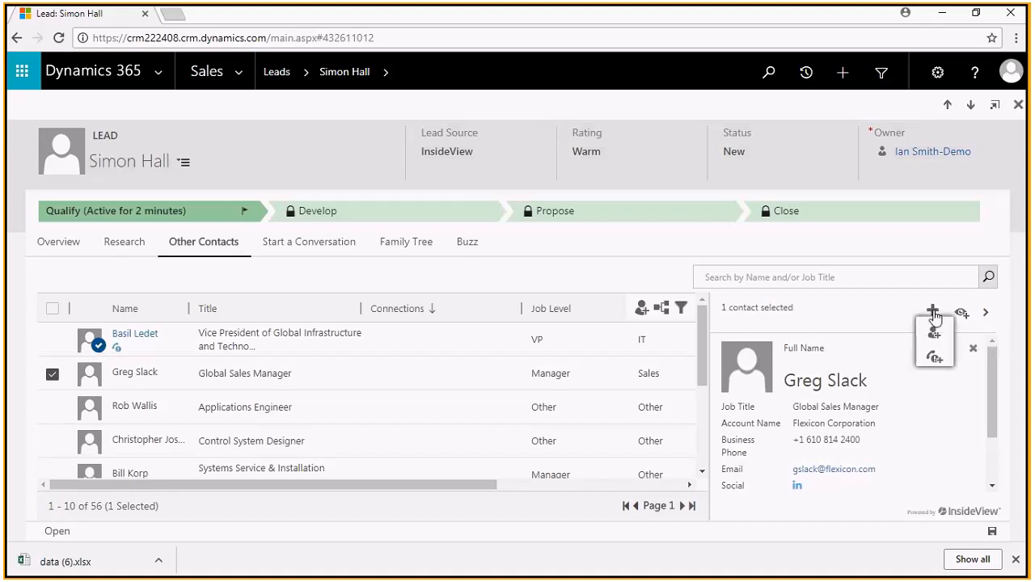
pyautogui.click(934, 357)
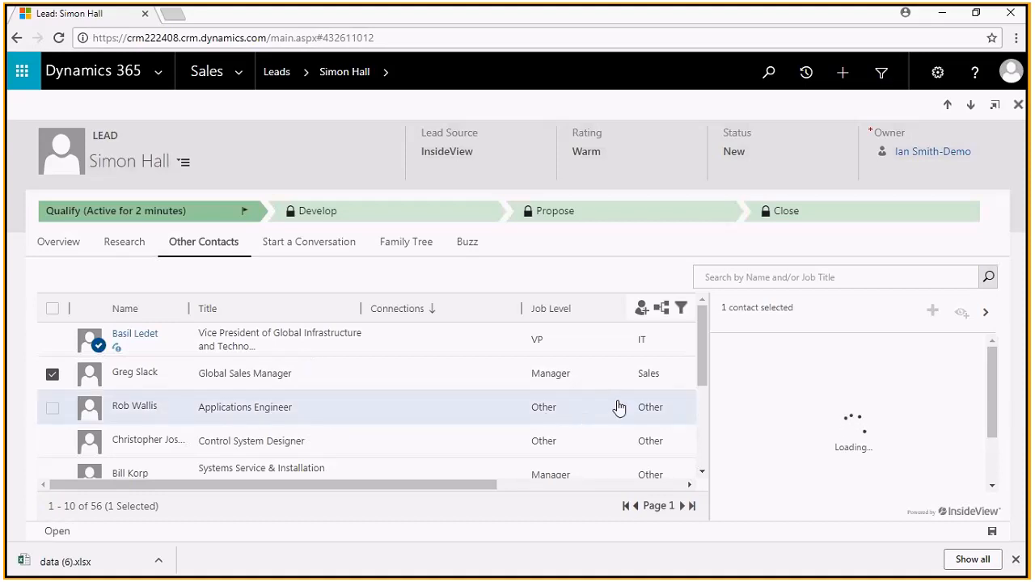
pyautogui.scroll(-1, 619, 408)
pyautogui.scroll(1, 618, 409)
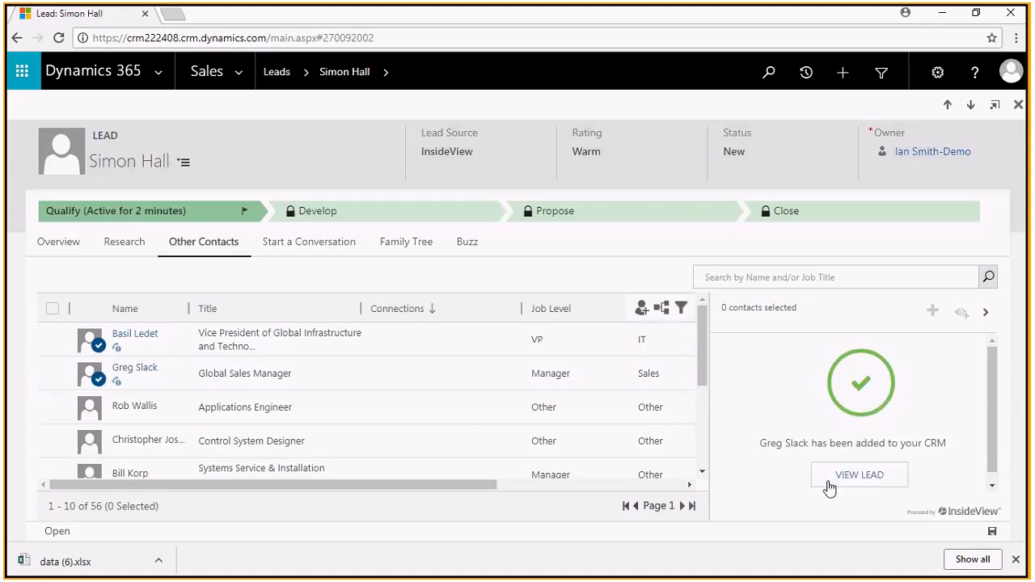
# Open the newly added Global Sales Manager lead and review its contact, company and address details
pyautogui.click(829, 485)
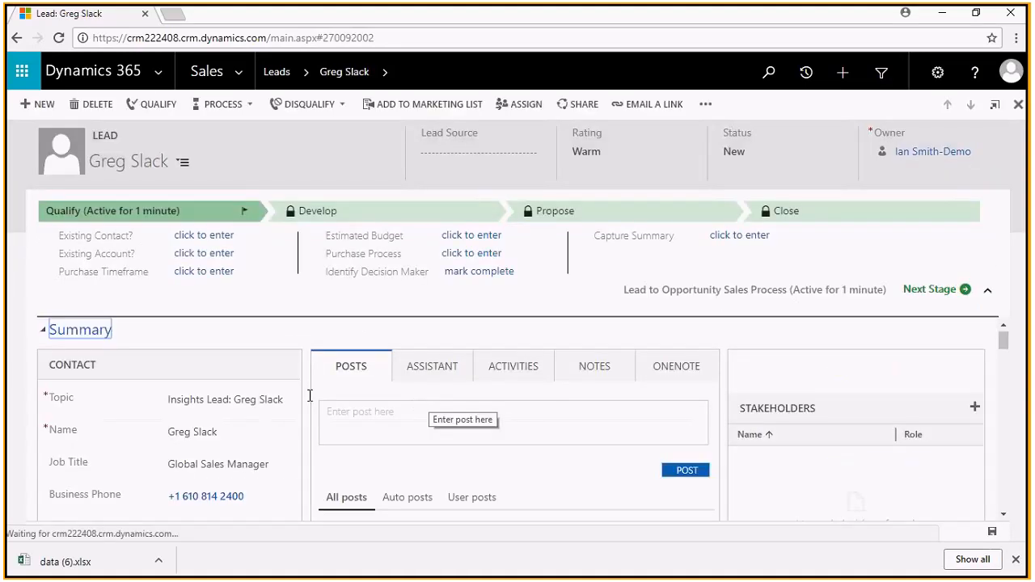
pyautogui.scroll(-1, 289, 372)
pyautogui.scroll(-1, 289, 372)
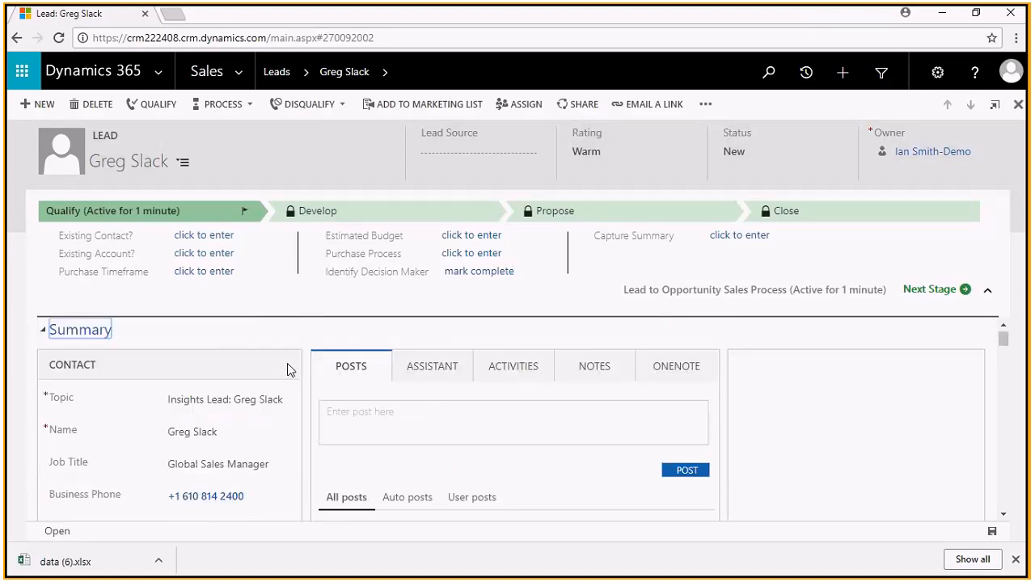
pyautogui.scroll(-2, 289, 371)
pyautogui.scroll(-2, 289, 370)
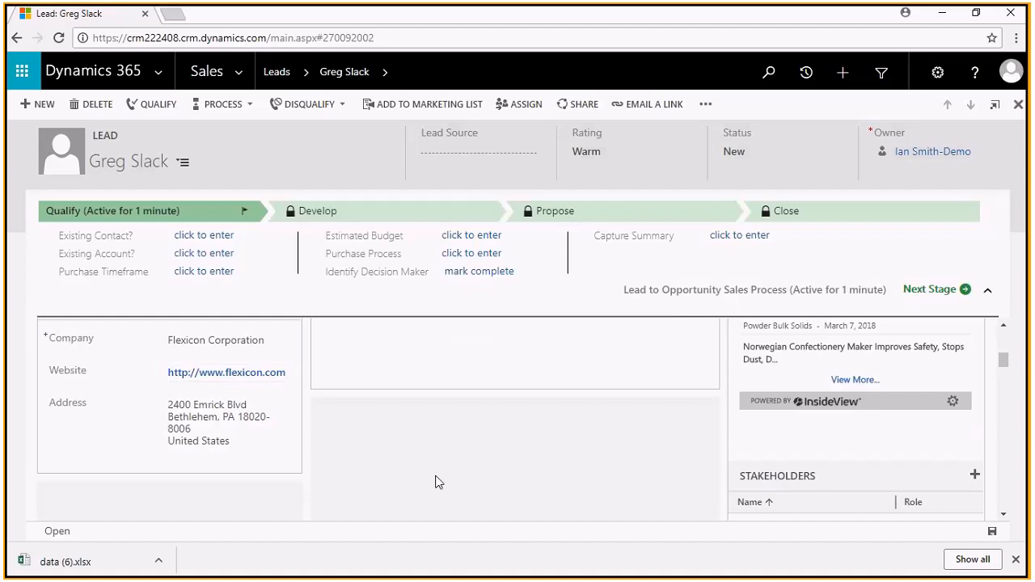
pyautogui.scroll(2, 630, 504)
pyautogui.scroll(1, 638, 503)
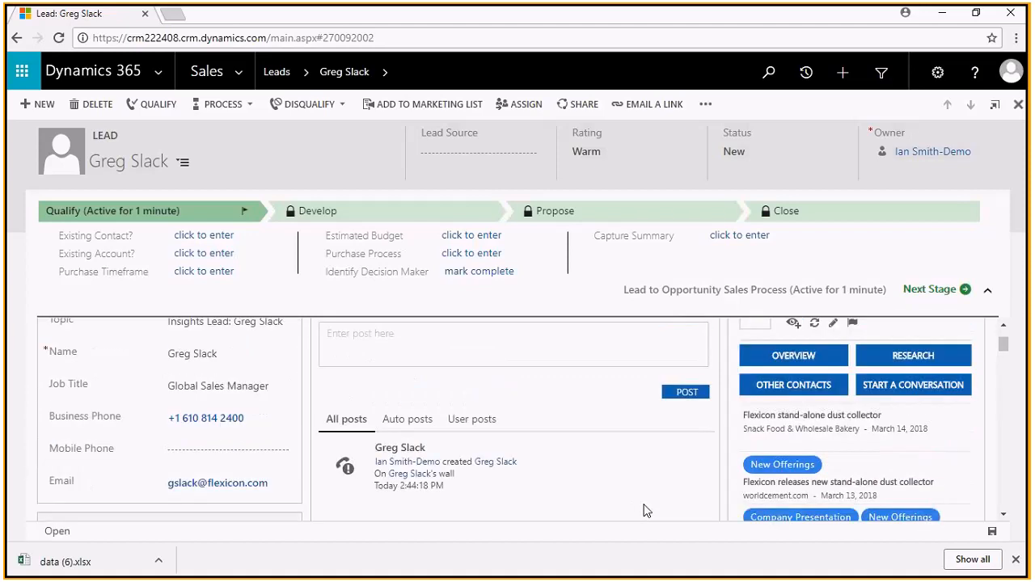
pyautogui.scroll(1, 903, 460)
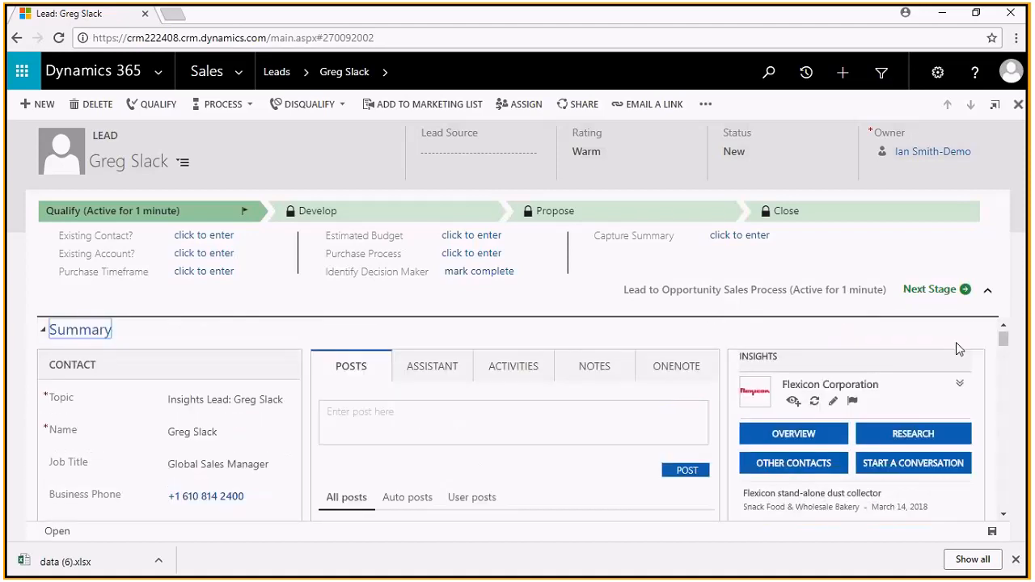
# Collapse the lead's process stage details and look over the Insights news for Flexicon Corporation
pyautogui.click(988, 295)
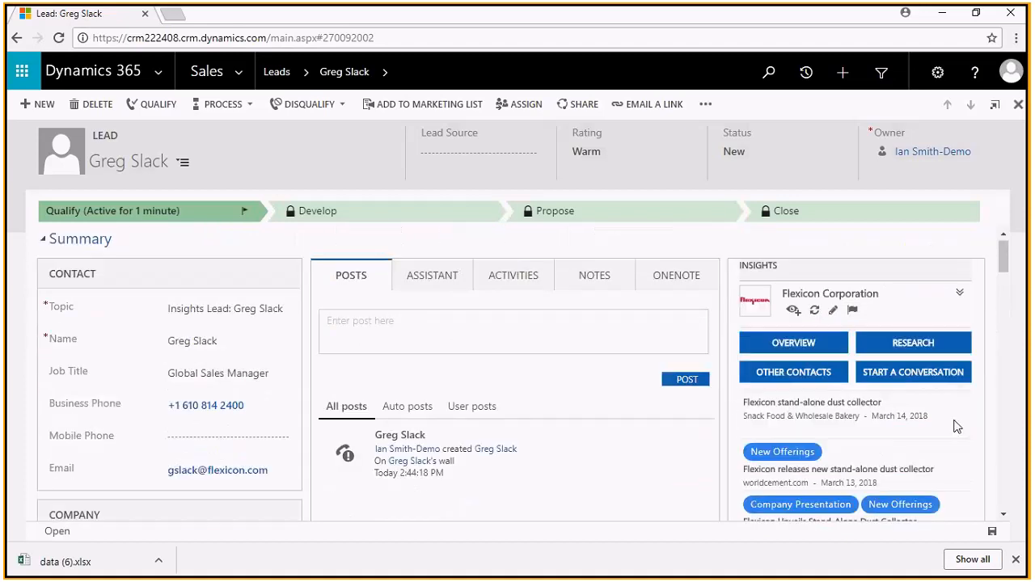
pyautogui.scroll(-1, 957, 426)
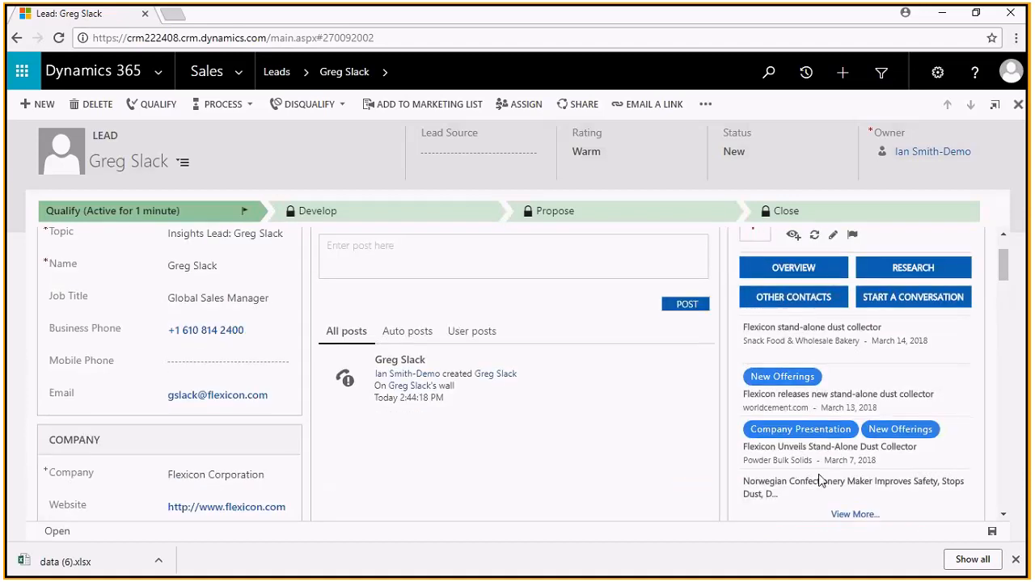
pyautogui.scroll(1, 615, 448)
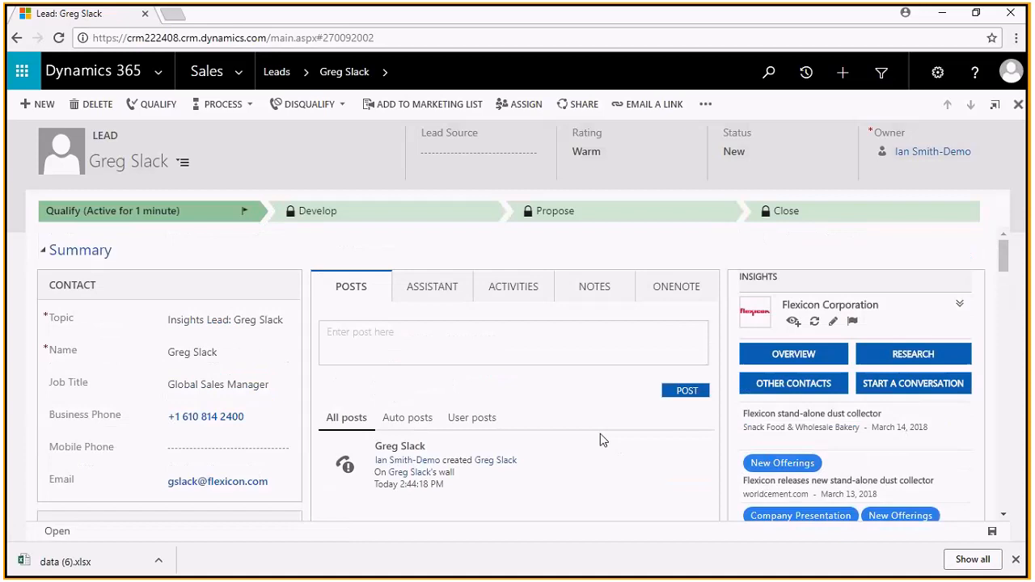
# Expand the lead's Qualify stage and set Purchase Process to Individual
pyautogui.click(202, 222)
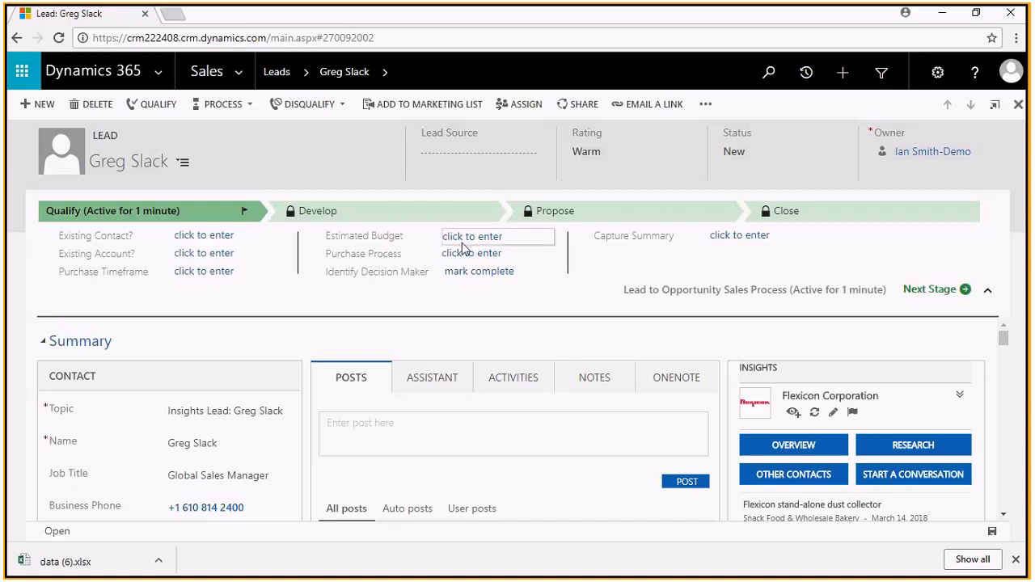
pyautogui.click(531, 261)
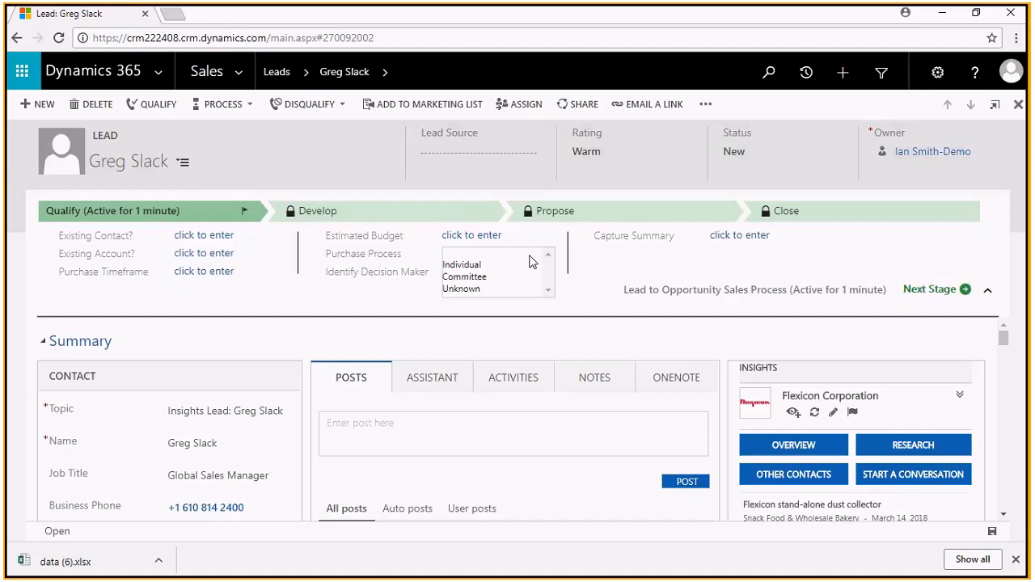
pyautogui.click(465, 266)
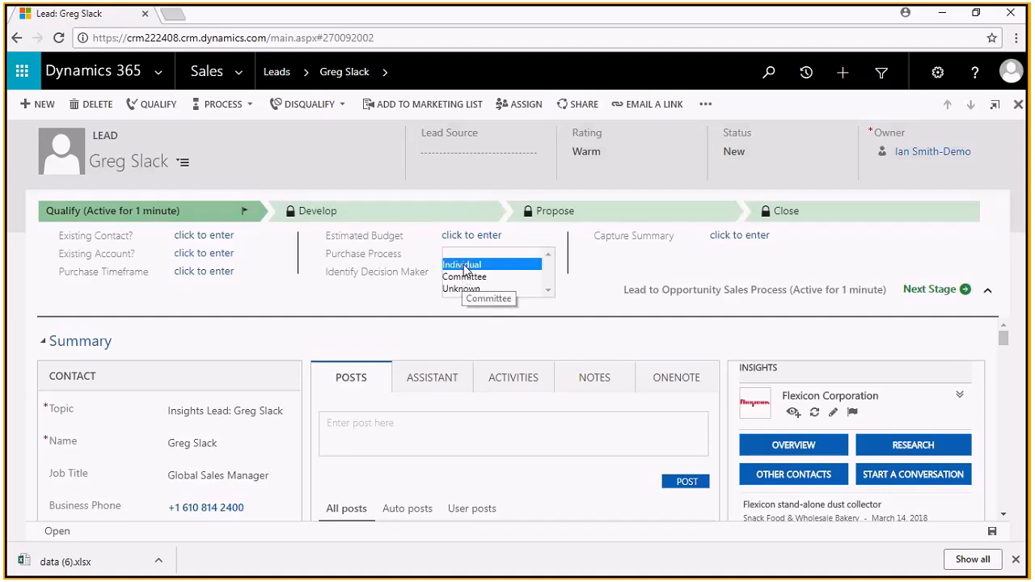
pyautogui.click(449, 304)
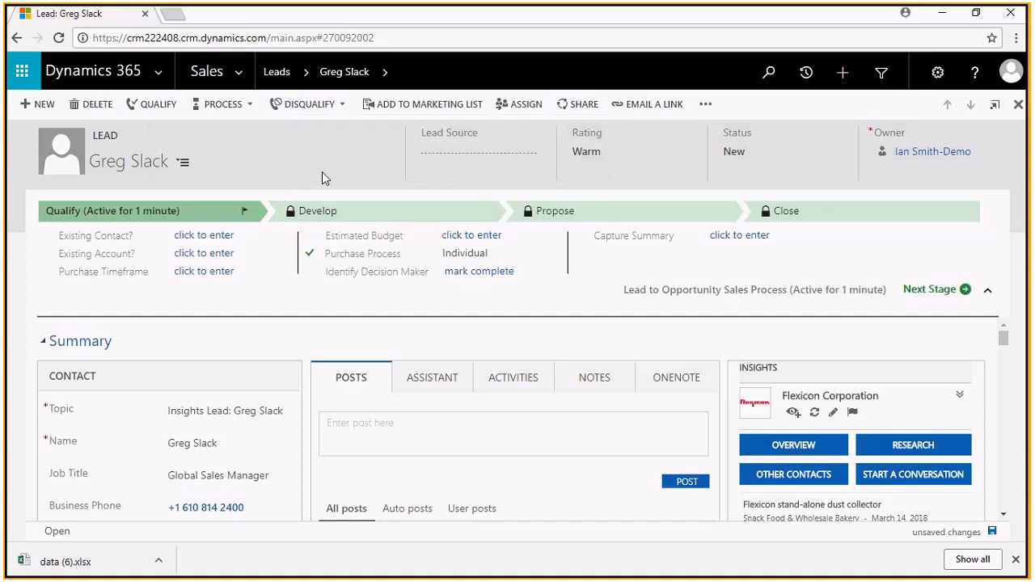
# Return to the Open Leads - 2018-03-22 list, widen the Topic and Job Title columns, and look through the leads
pyautogui.click(278, 75)
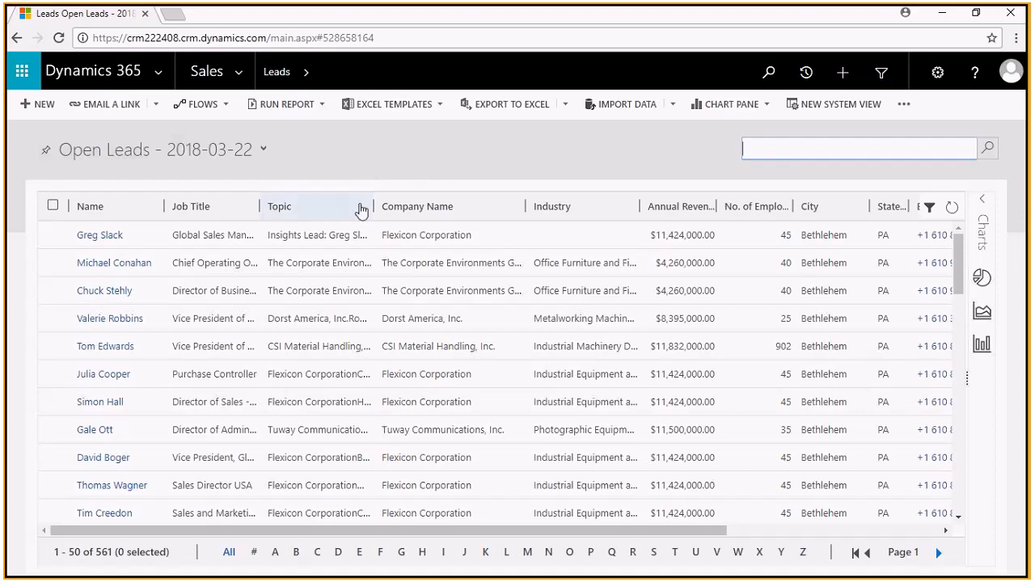
pyautogui.moveTo(374, 207); pyautogui.dragTo(466, 218)
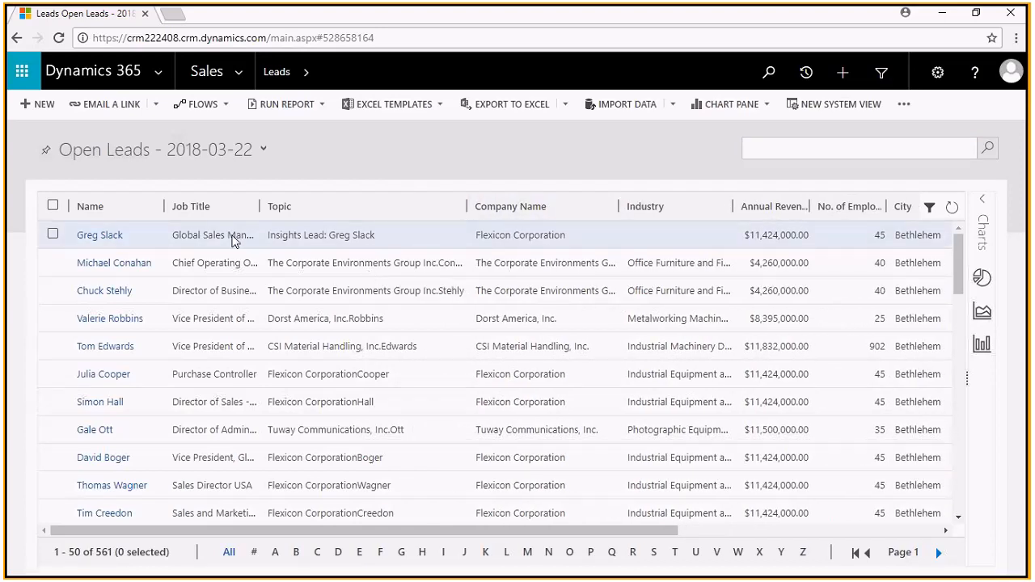
pyautogui.moveTo(260, 207); pyautogui.dragTo(385, 223)
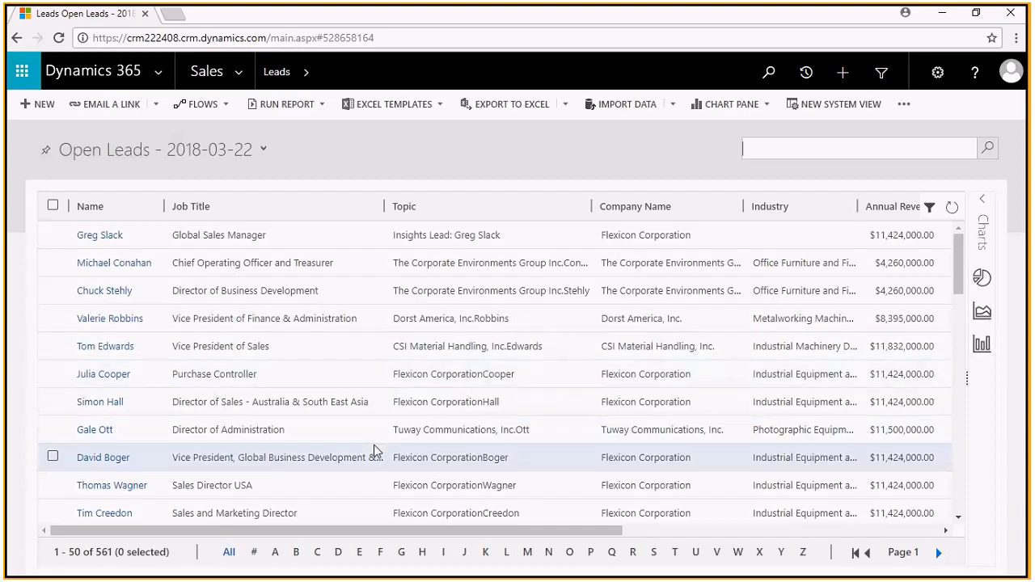
pyautogui.scroll(-1, 374, 450)
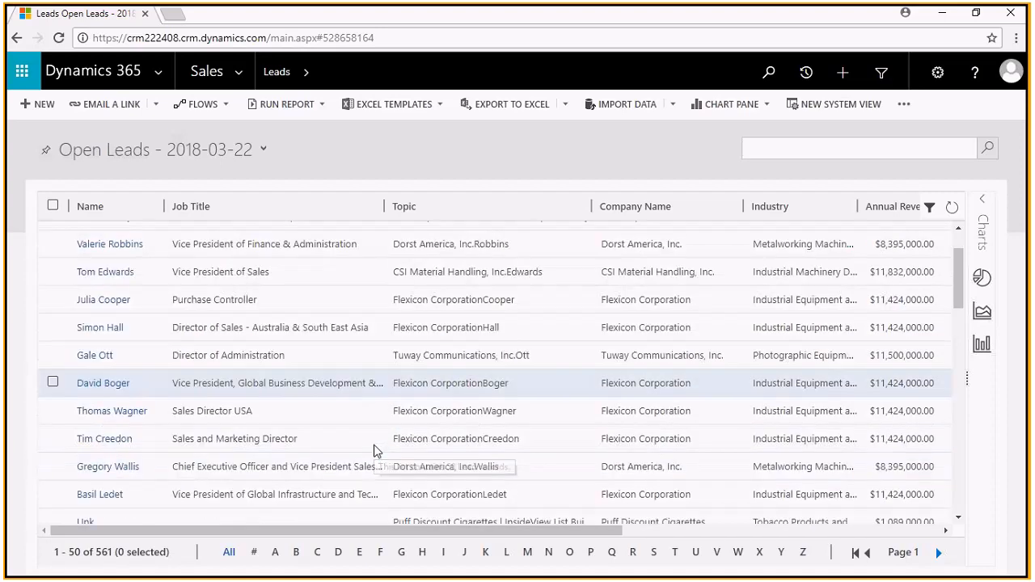
pyautogui.scroll(-1, 375, 450)
pyautogui.scroll(2, 372, 450)
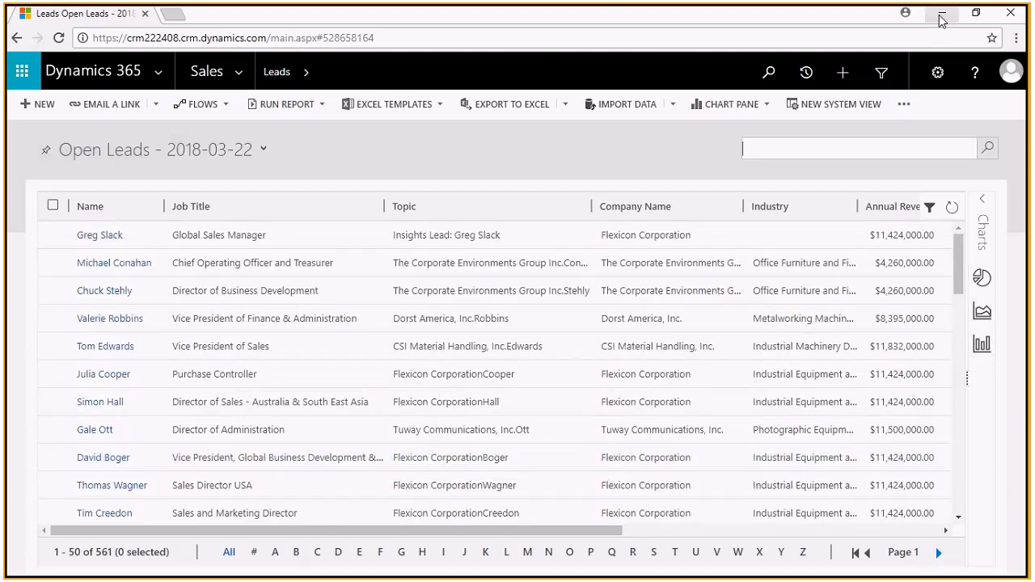
pyautogui.press('super+t')
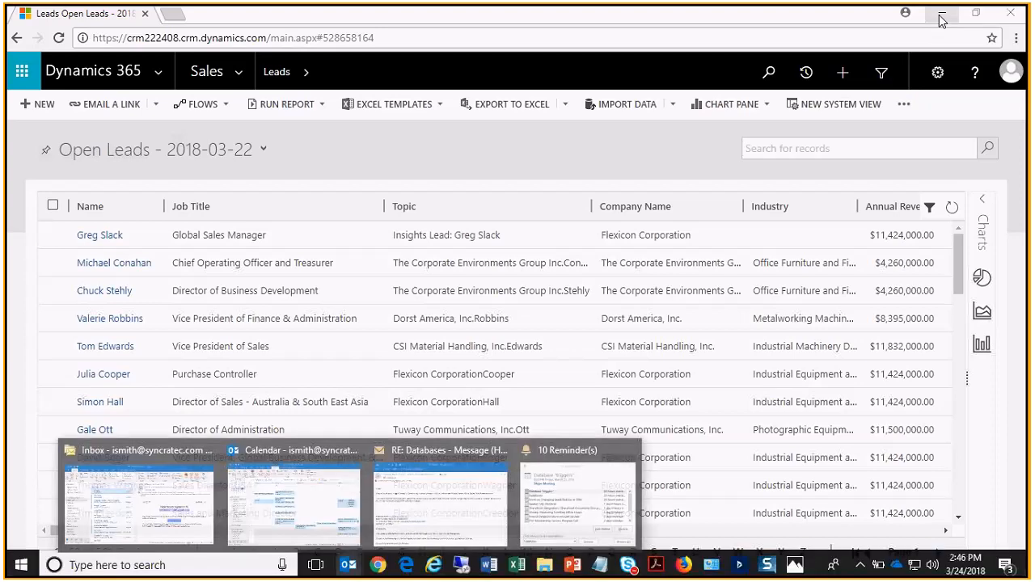